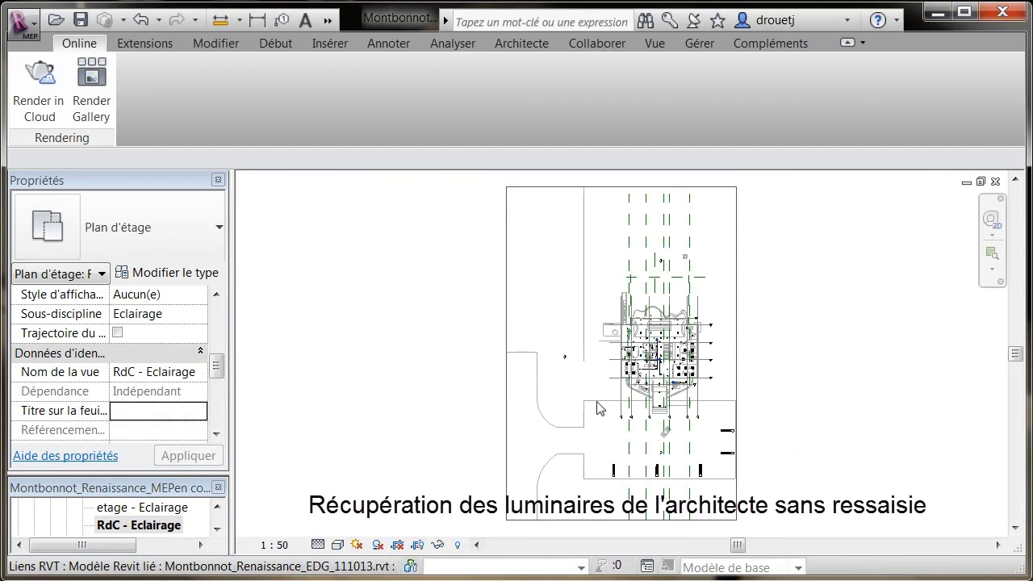
# - Start Copy/Monitor (Copier/Contrôler) on the linked architectural model Montbonnot_Renaissance_EDG_111013.rvt in the RdC - Eclairage plan
pyautogui.moveTo(593, 281); pyautogui.dragTo(717, 407)
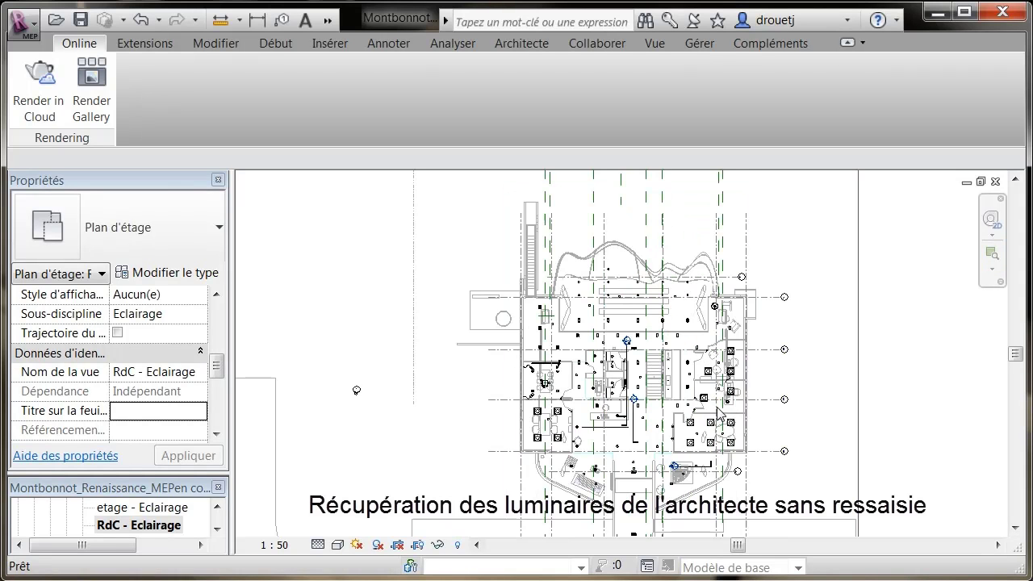
pyautogui.scroll(3, 607, 272)
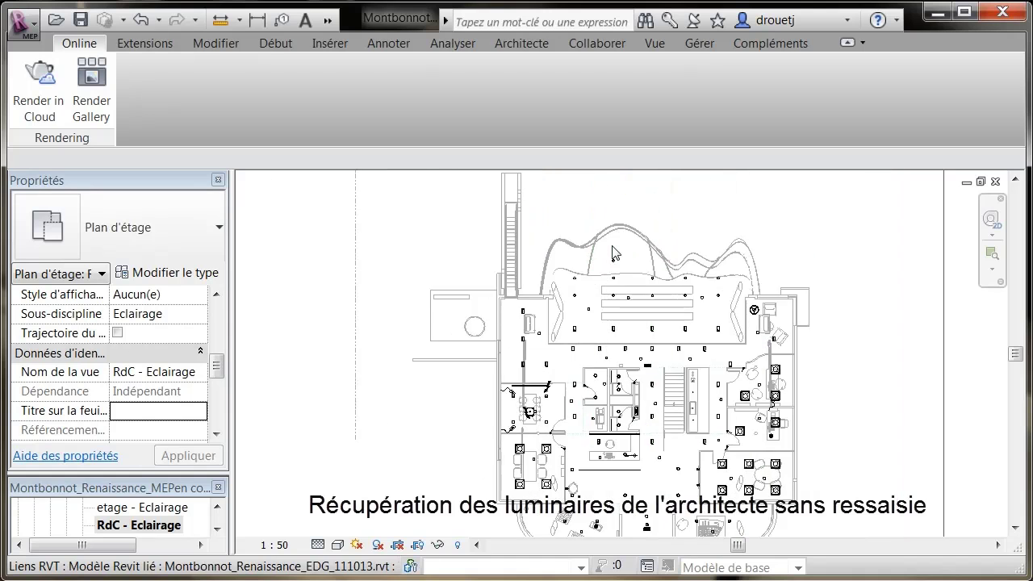
pyautogui.scroll(3, 616, 258)
pyautogui.scroll(1, 630, 284)
pyautogui.scroll(1, 610, 289)
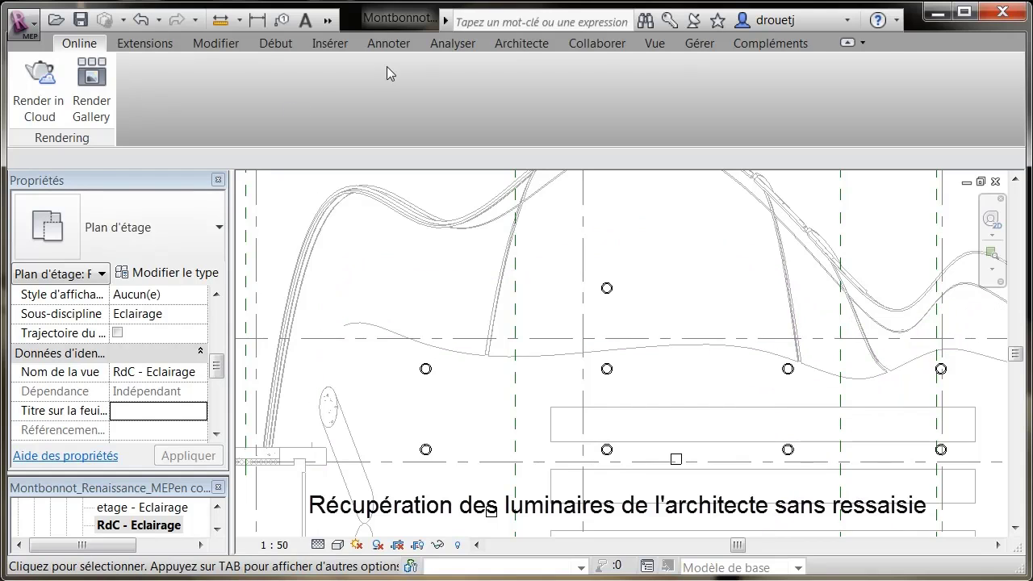
pyautogui.click(603, 47)
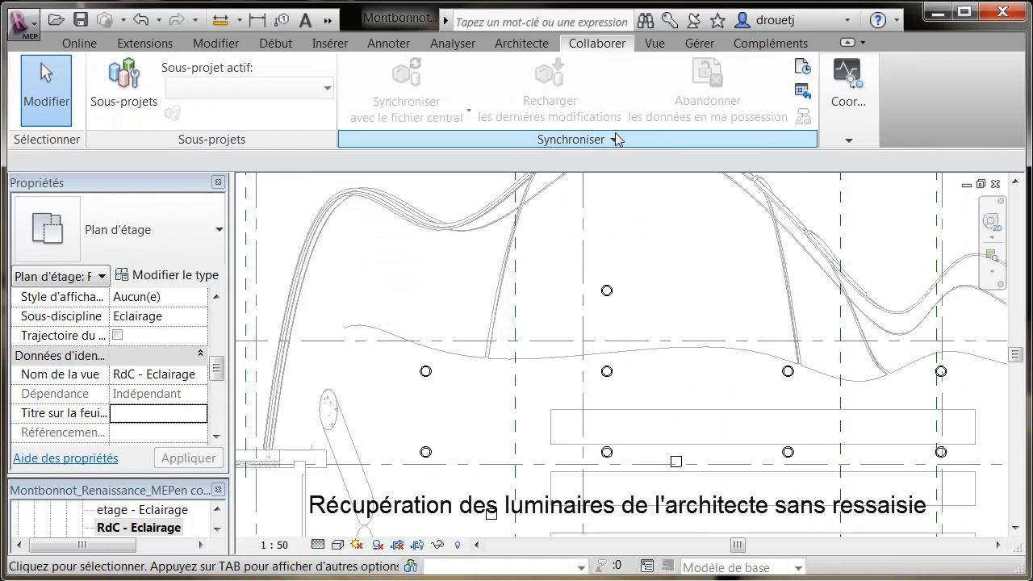
pyautogui.click(844, 126)
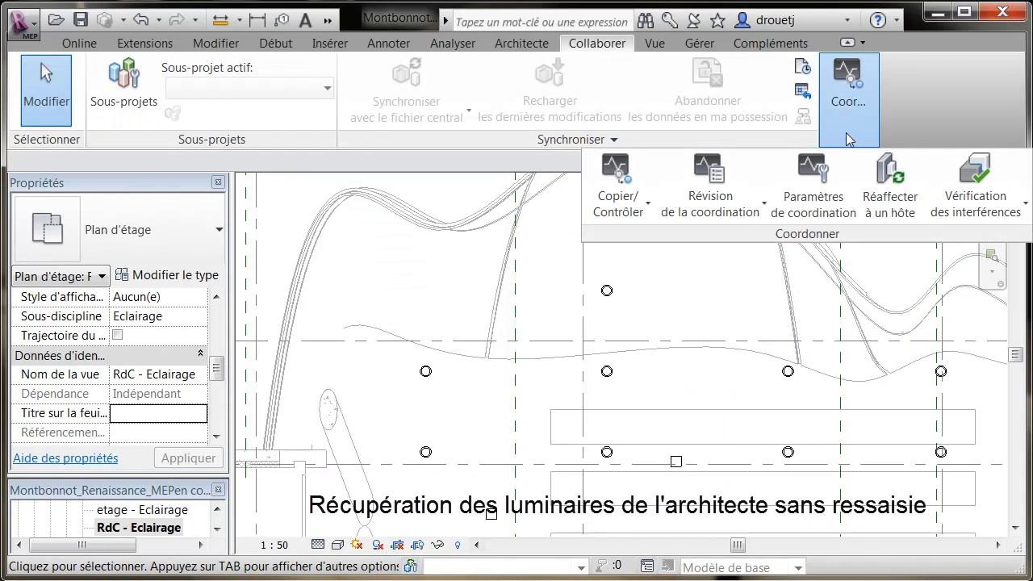
pyautogui.click(619, 208)
pyautogui.click(617, 278)
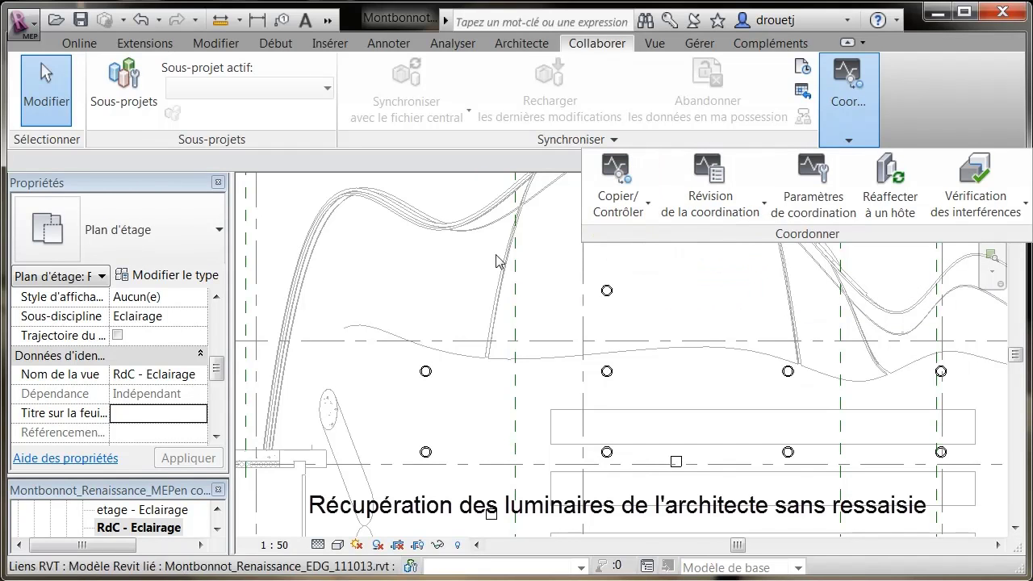
pyautogui.click(480, 215)
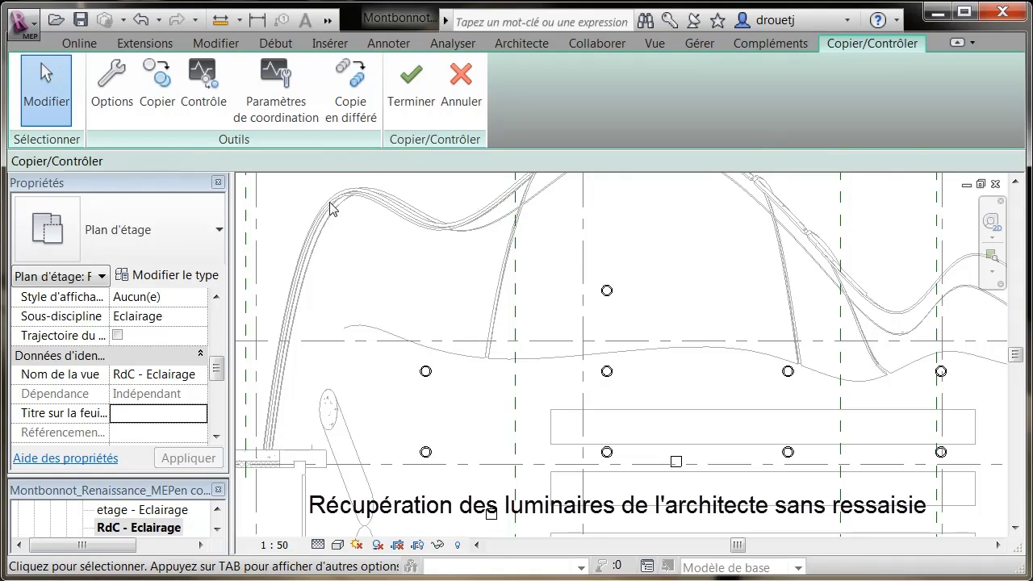
# - Copy the linked model's round recessed spotlights above the showroom benches, covering the single upper spot and the first four columns
pyautogui.click(157, 90)
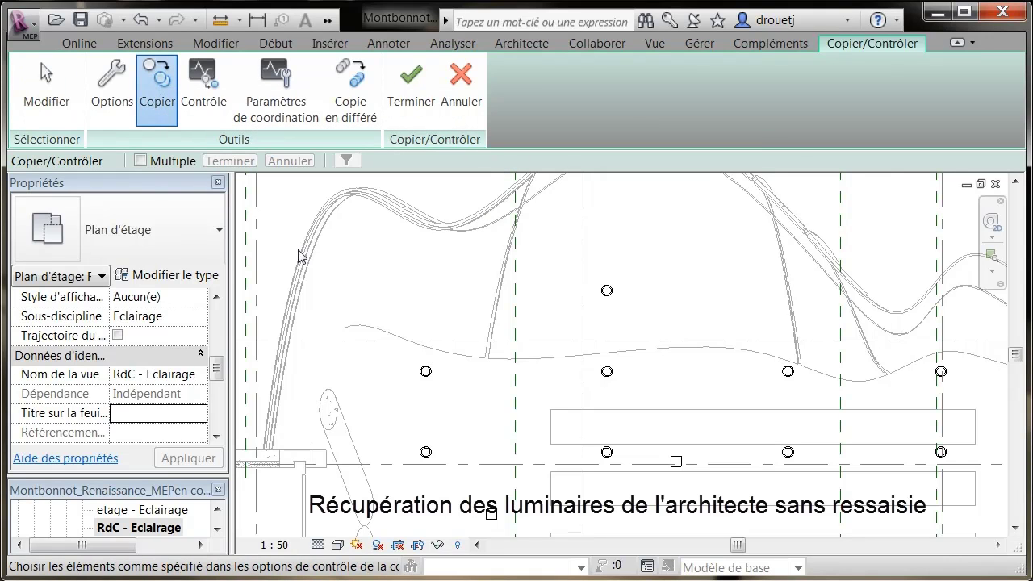
pyautogui.click(603, 290)
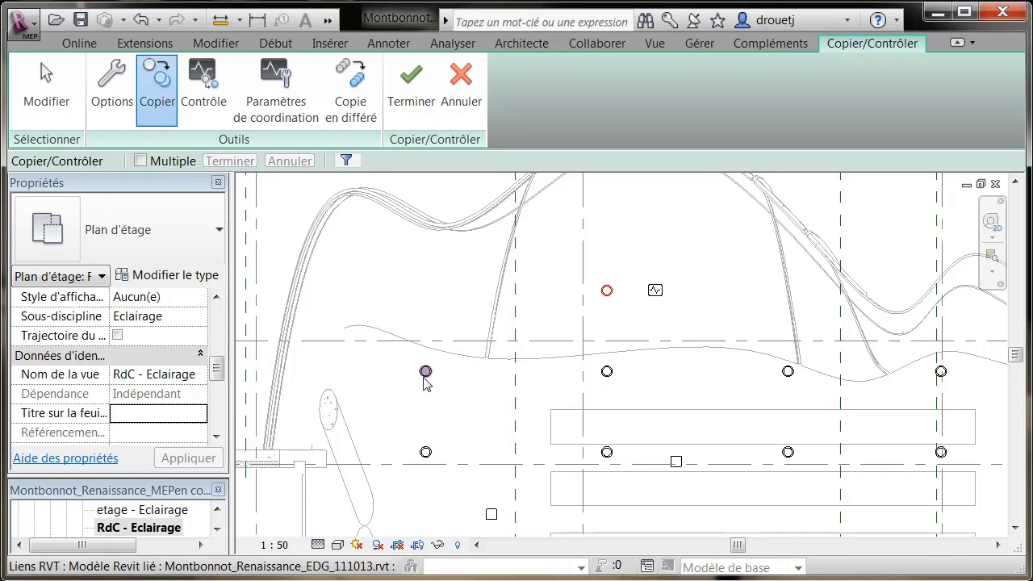
pyautogui.click(607, 372)
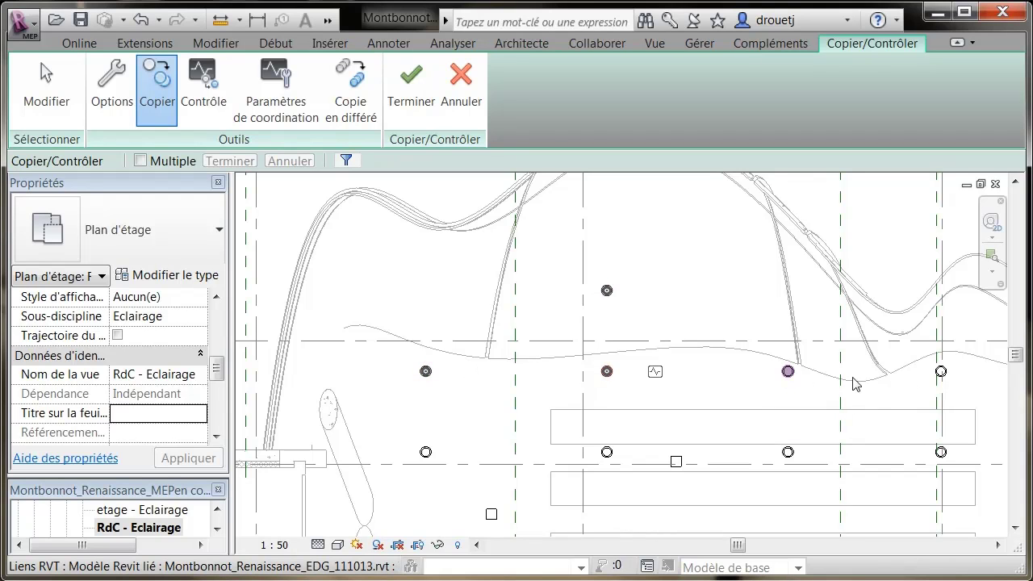
pyautogui.click(938, 372)
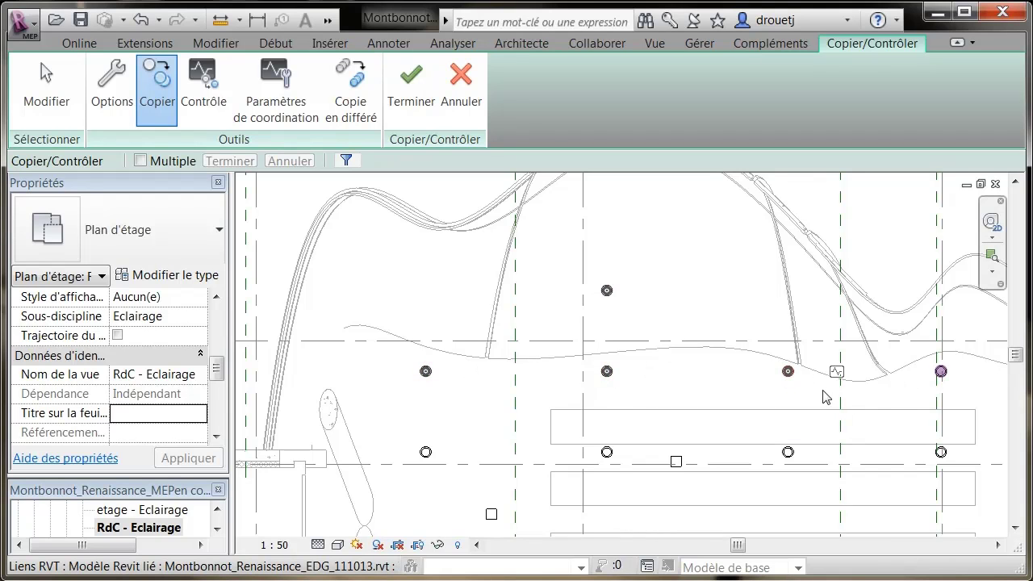
pyautogui.click(607, 451)
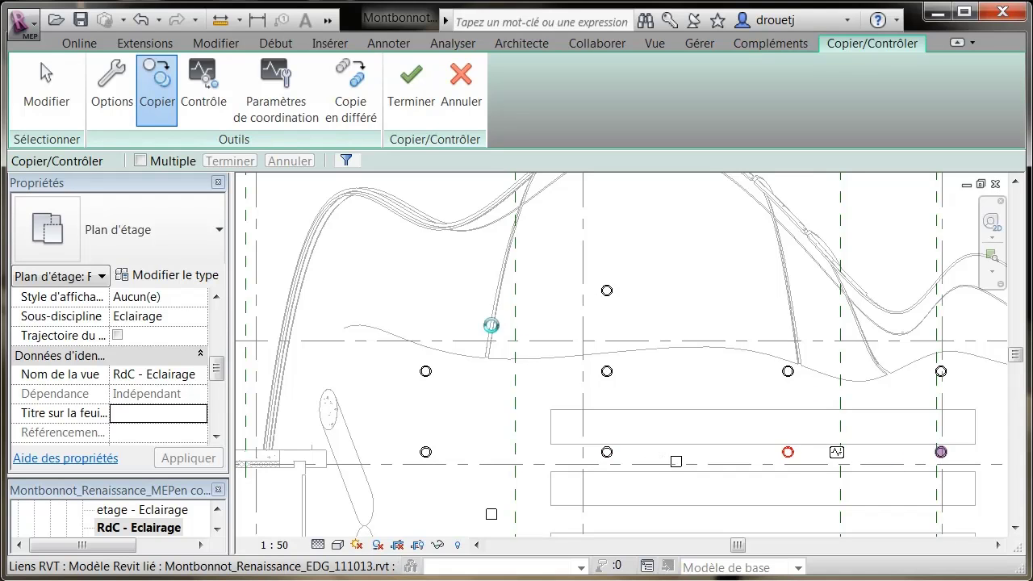
# - Copy the two remaining round spotlights at the showroom's east end and finish Copy/Monitor
pyautogui.moveTo(798, 417); pyautogui.dragTo(454, 408, button='middle')
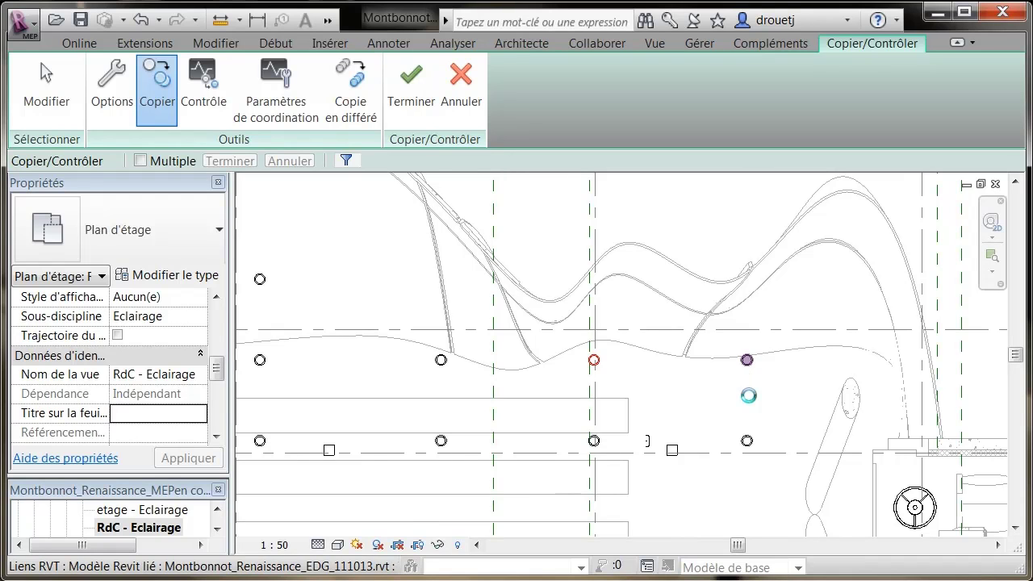
pyautogui.click(750, 398)
pyautogui.click(749, 442)
pyautogui.scroll(-3, 828, 367)
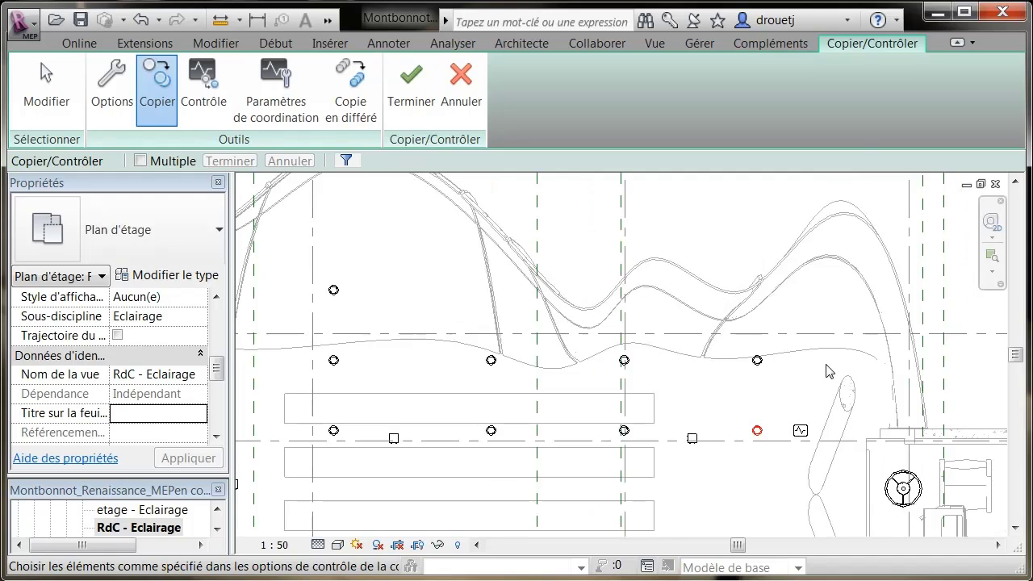
pyautogui.click(409, 98)
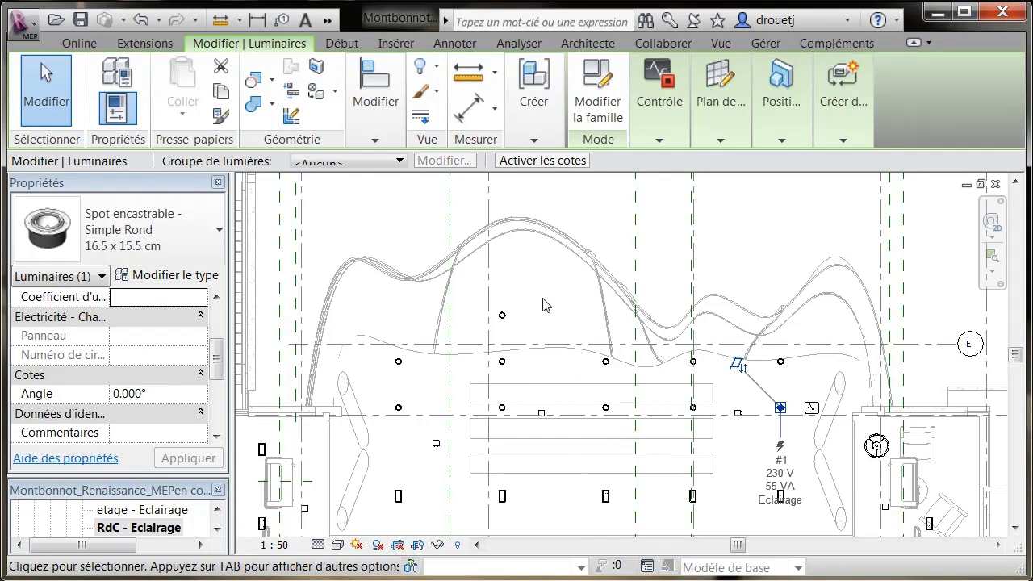
# - Create a power circuit (Puissance) from the westernmost copied round spotlight in the showroom's upper row
pyautogui.press('Escape')
pyautogui.click(406, 373)
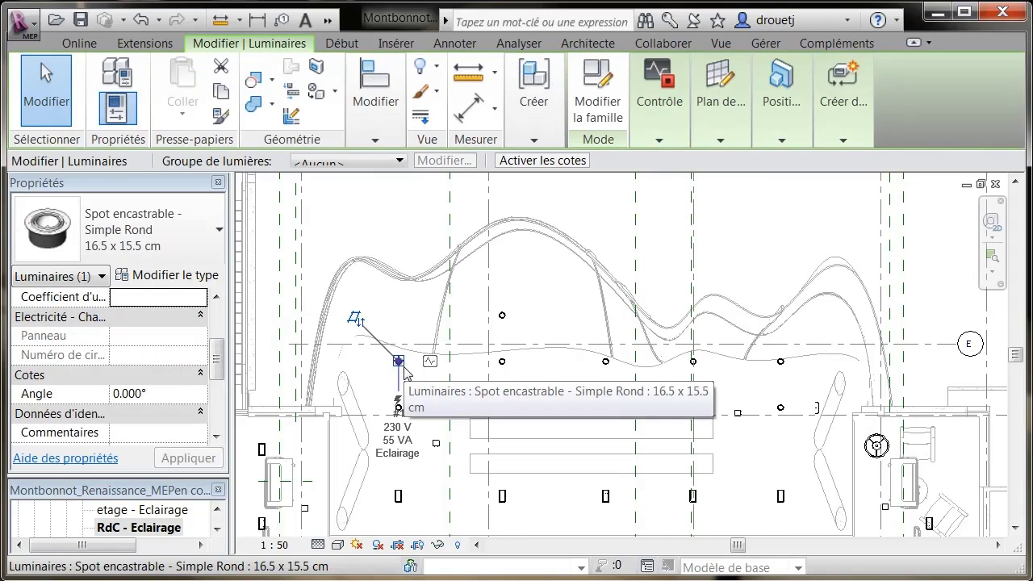
pyautogui.click(843, 138)
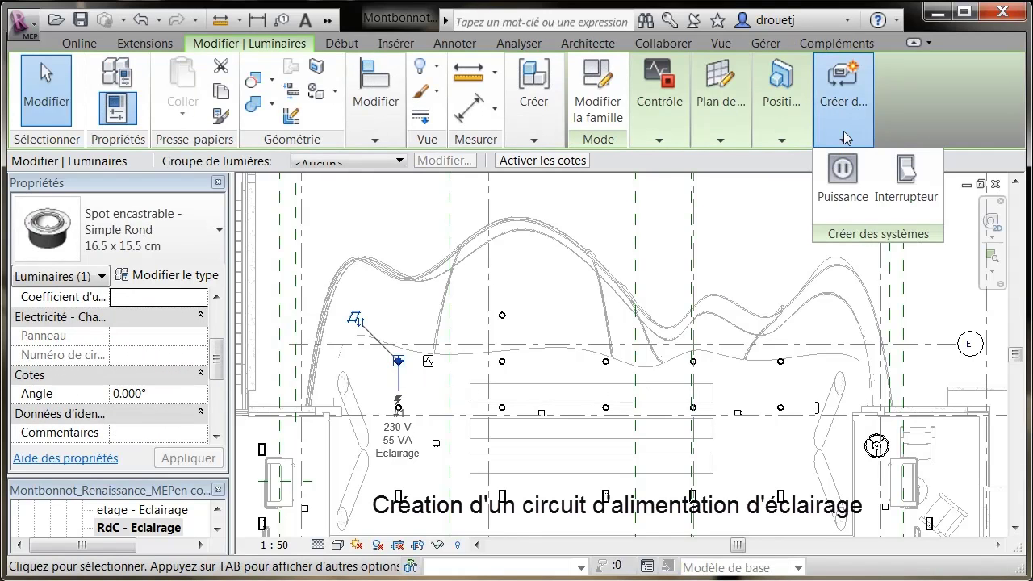
pyautogui.click(842, 190)
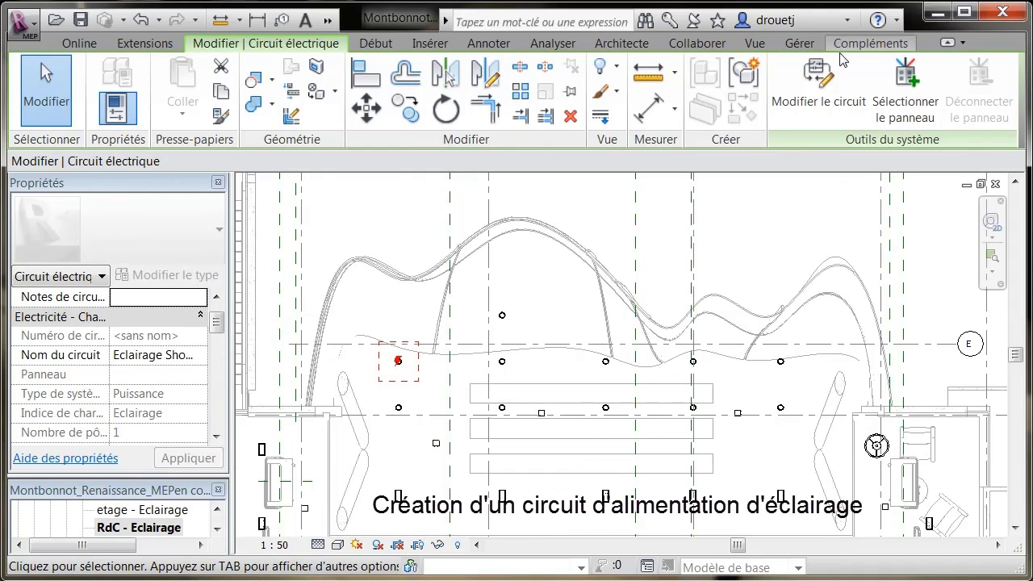
# - Add the remaining copied showroom spotlights to the circuit and assign it to panel TD RdC
pyautogui.click(818, 89)
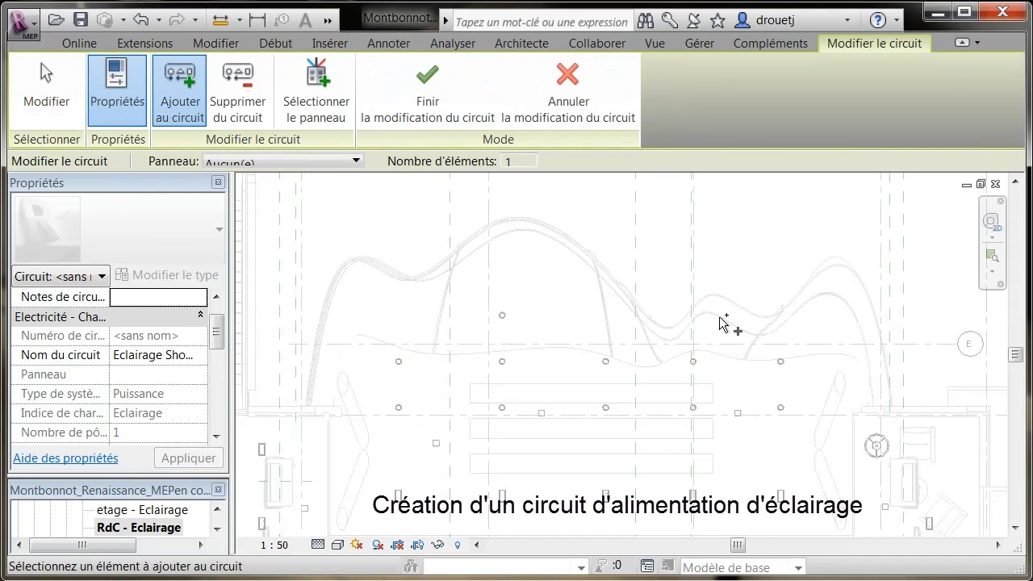
pyautogui.moveTo(362, 285); pyautogui.dragTo(831, 439)
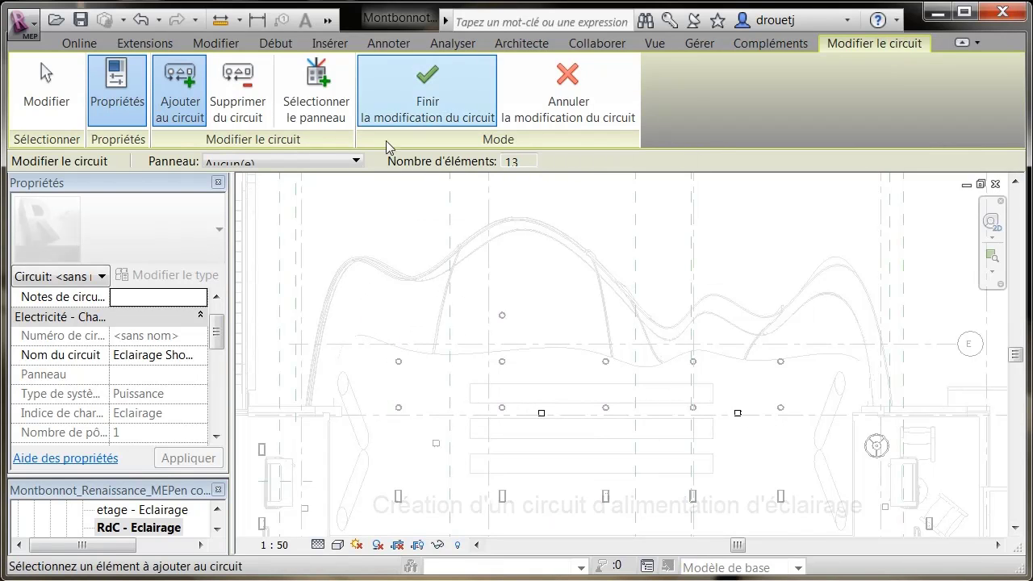
pyautogui.click(356, 163)
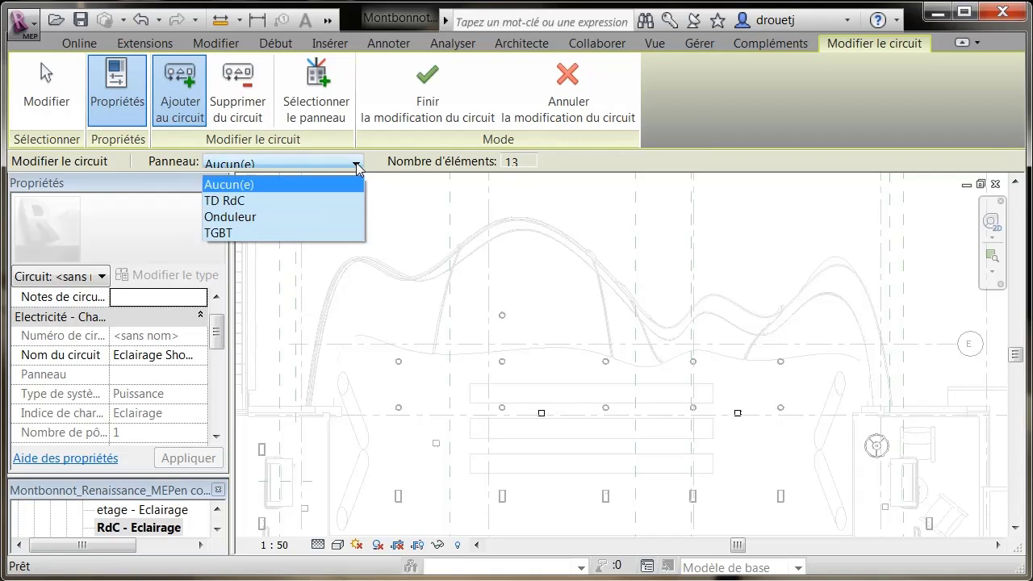
pyautogui.click(240, 203)
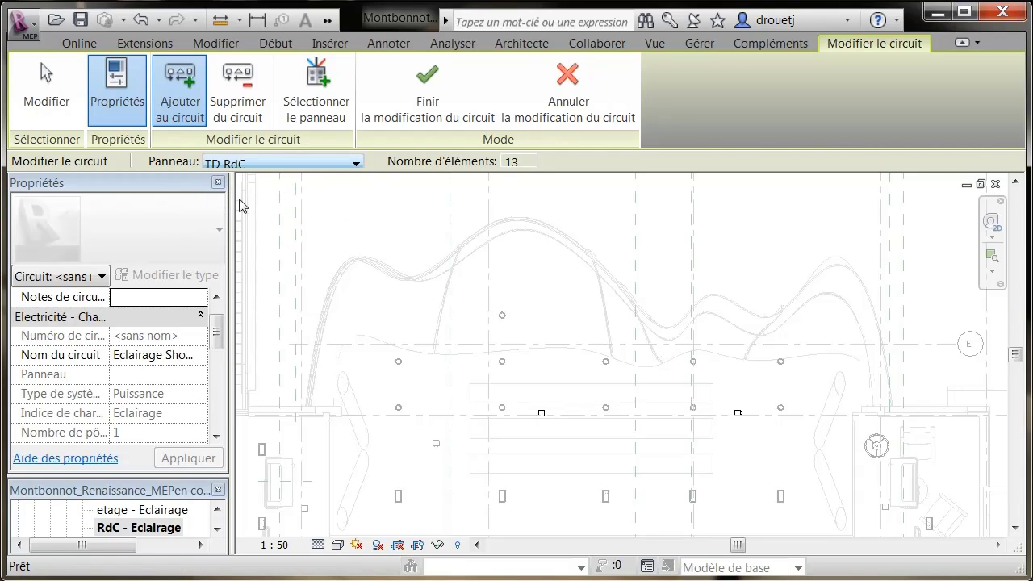
# - Name the circuit Eclairage Showroom and set its nominal current to 10 A
pyautogui.click(118, 357)
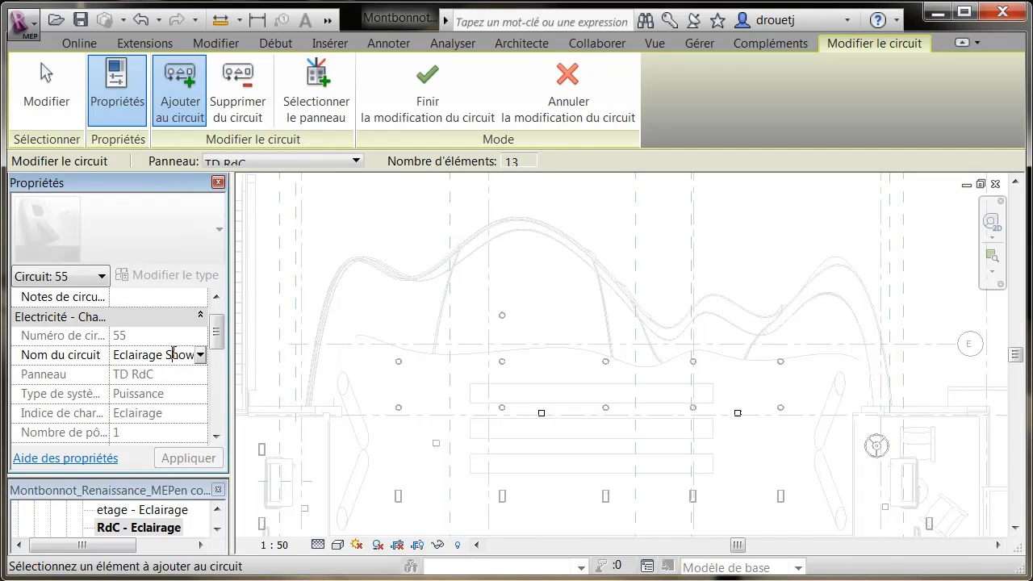
pyautogui.press('End')
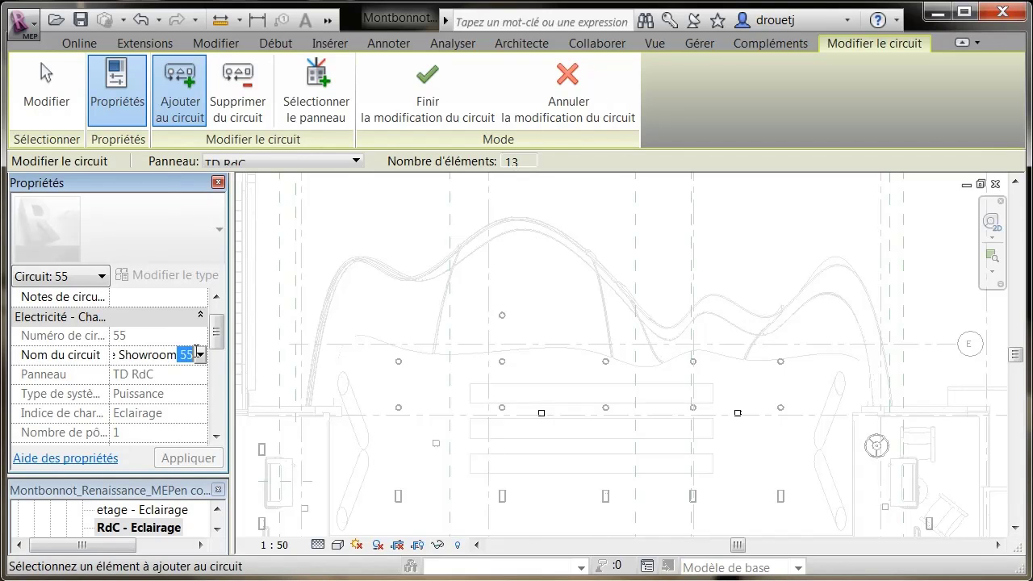
pyautogui.press('BackSpace')
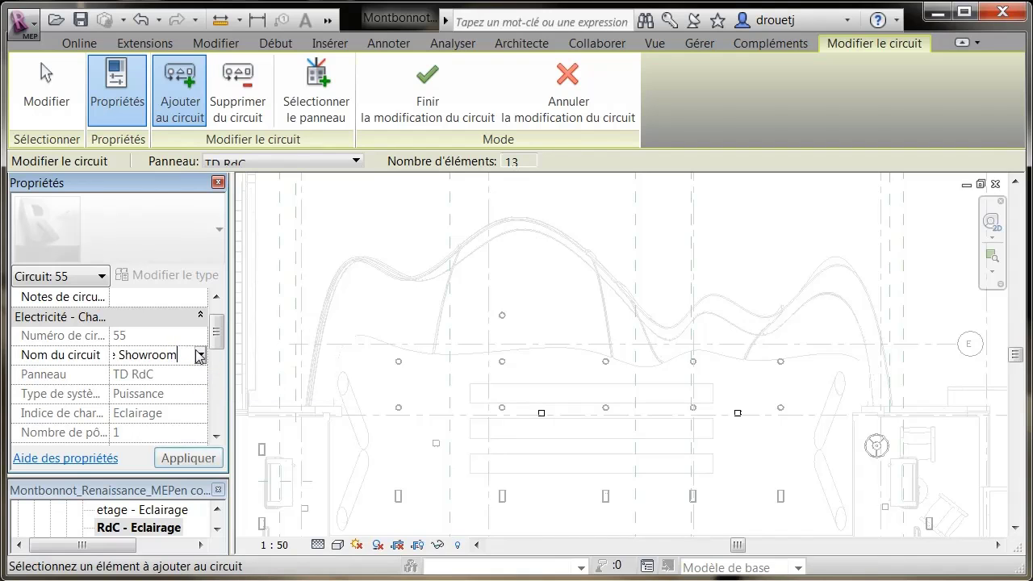
pyautogui.scroll(-2, 219, 334)
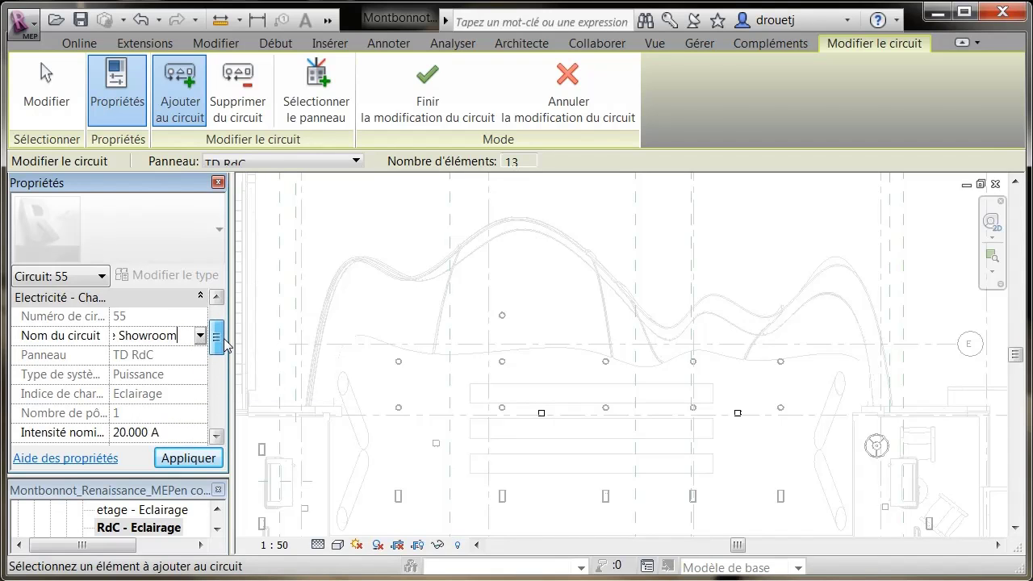
pyautogui.scroll(1, 225, 347)
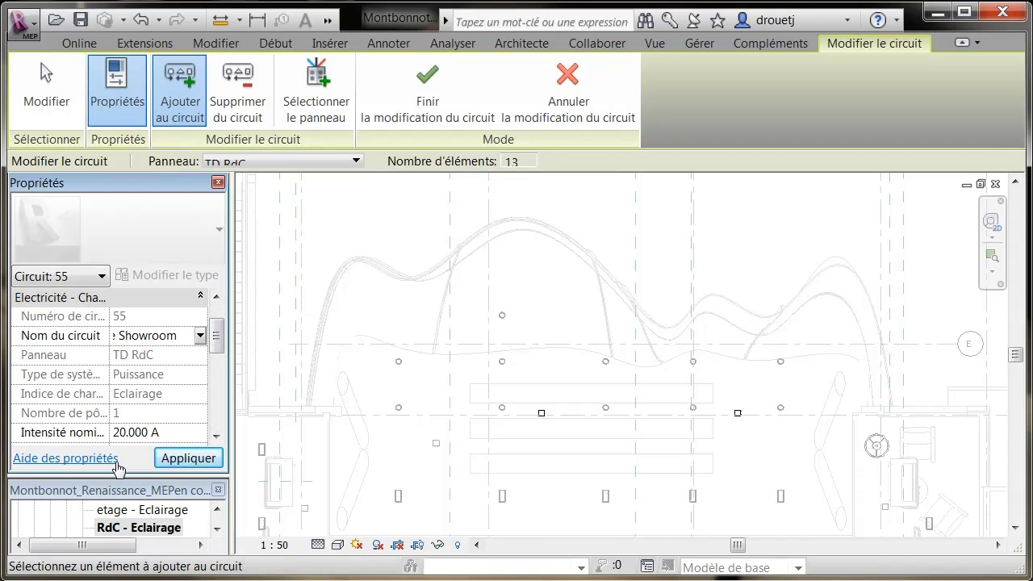
pyautogui.click(128, 432)
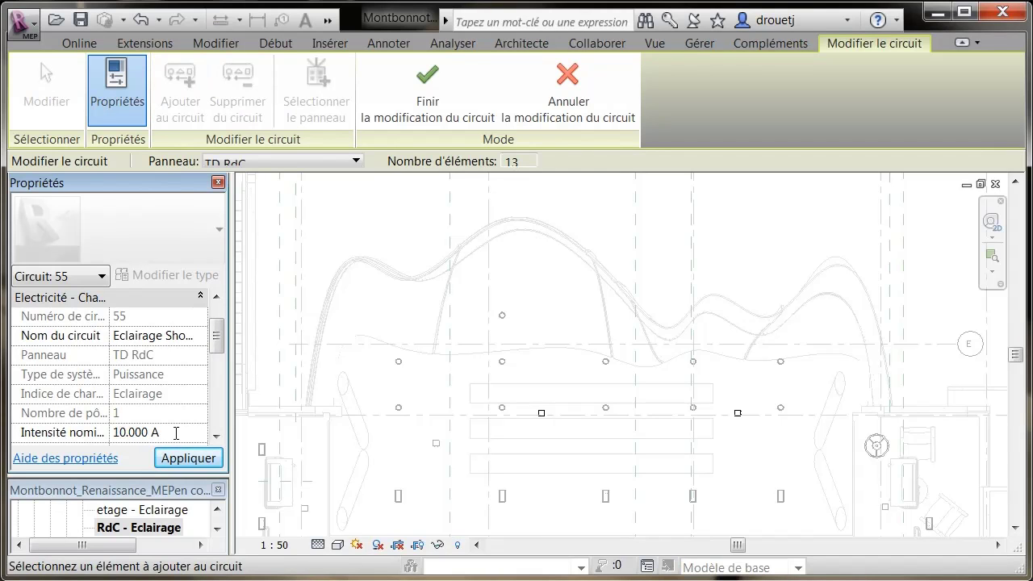
# - Set the circuit's wire type to Fil : Courants forts and finish editing the circuit
pyautogui.click(216, 436)
pyautogui.click(216, 436)
pyautogui.click(216, 436)
pyautogui.click(216, 436)
pyautogui.click(216, 435)
pyautogui.click(215, 435)
pyautogui.click(215, 436)
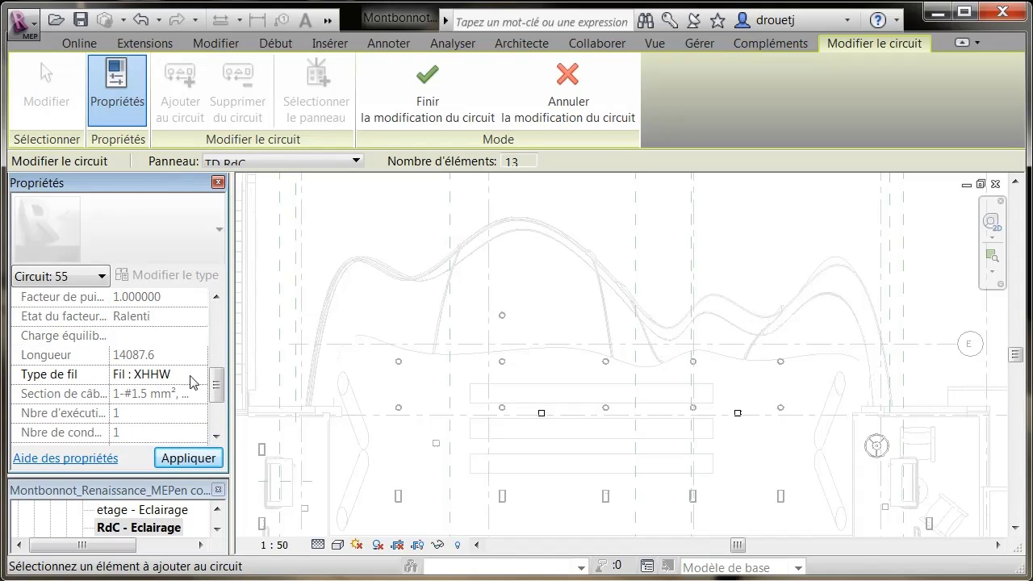
pyautogui.click(192, 378)
pyautogui.click(192, 374)
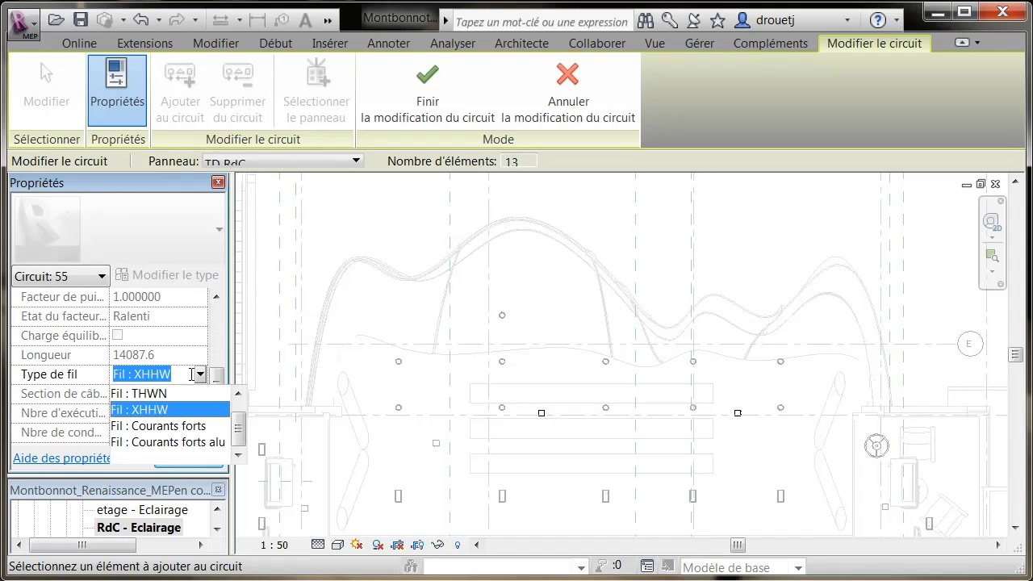
pyautogui.click(163, 428)
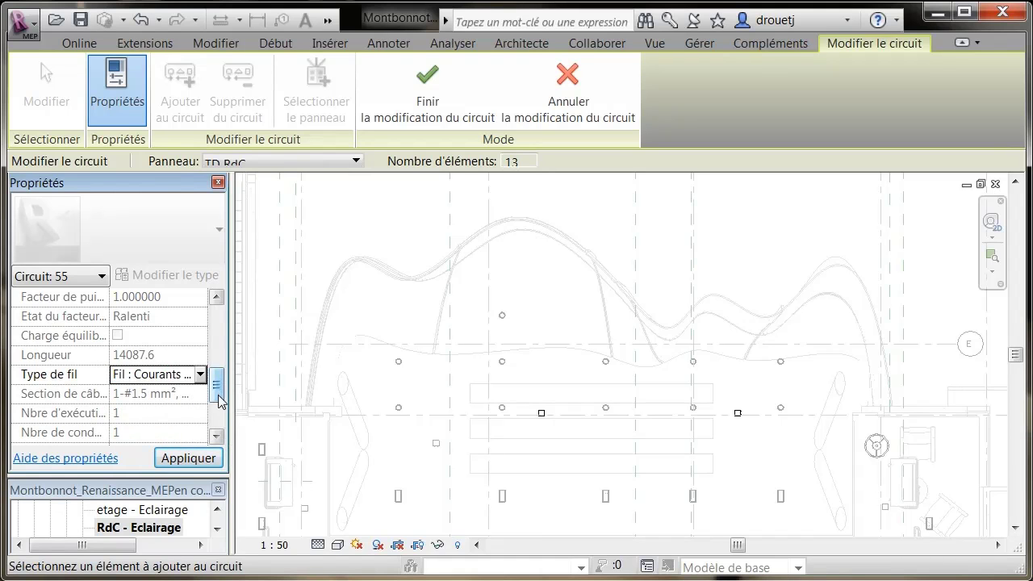
pyautogui.scroll(-3, 218, 403)
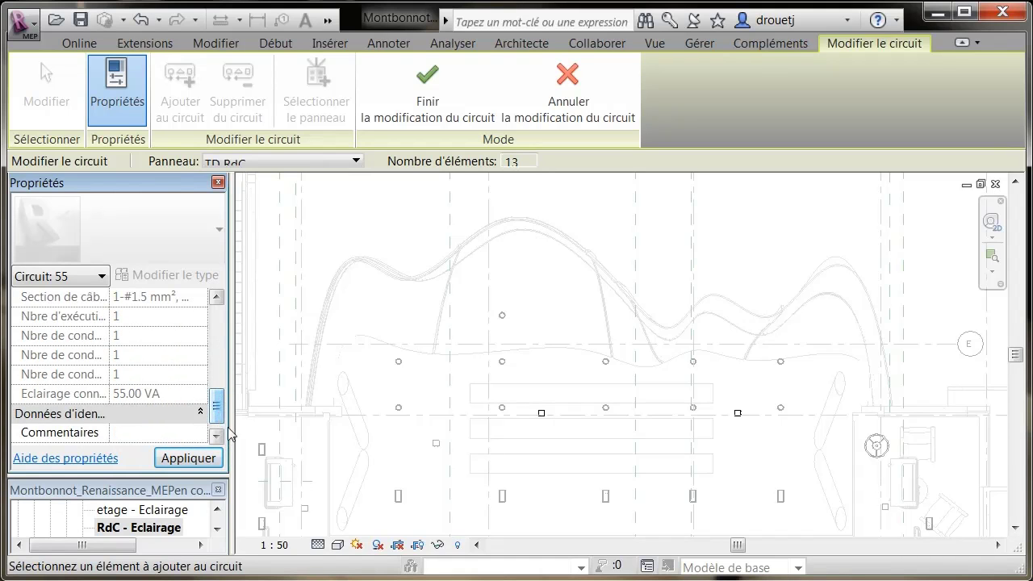
pyautogui.click(411, 115)
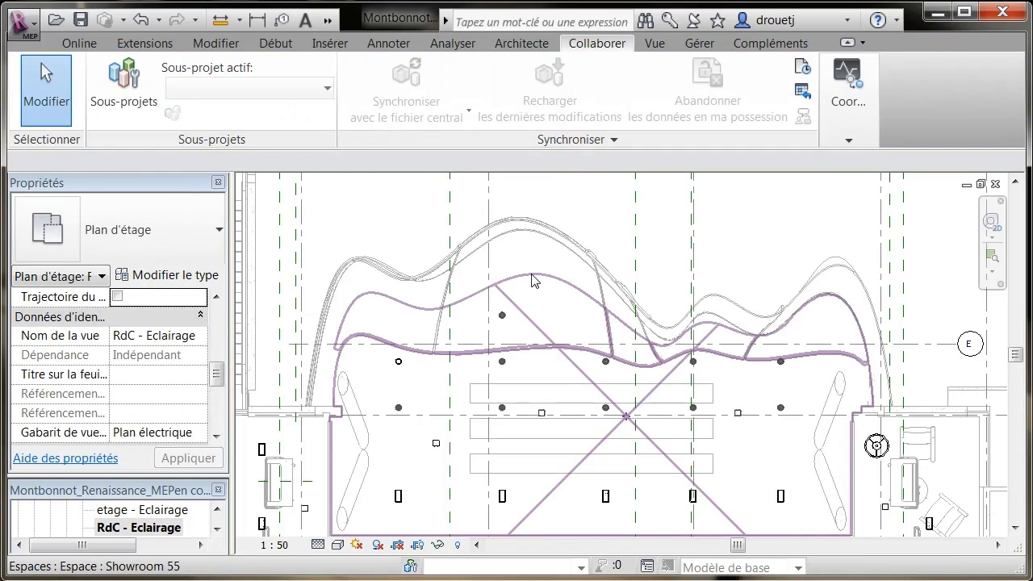
pyautogui.scroll(-1, 530, 228)
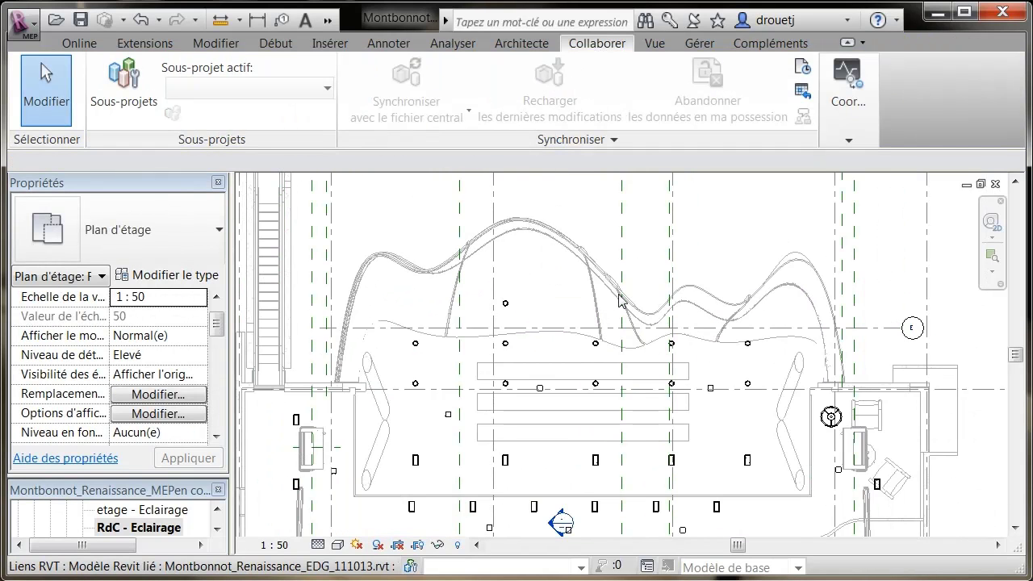
pyautogui.scroll(1, 714, 431)
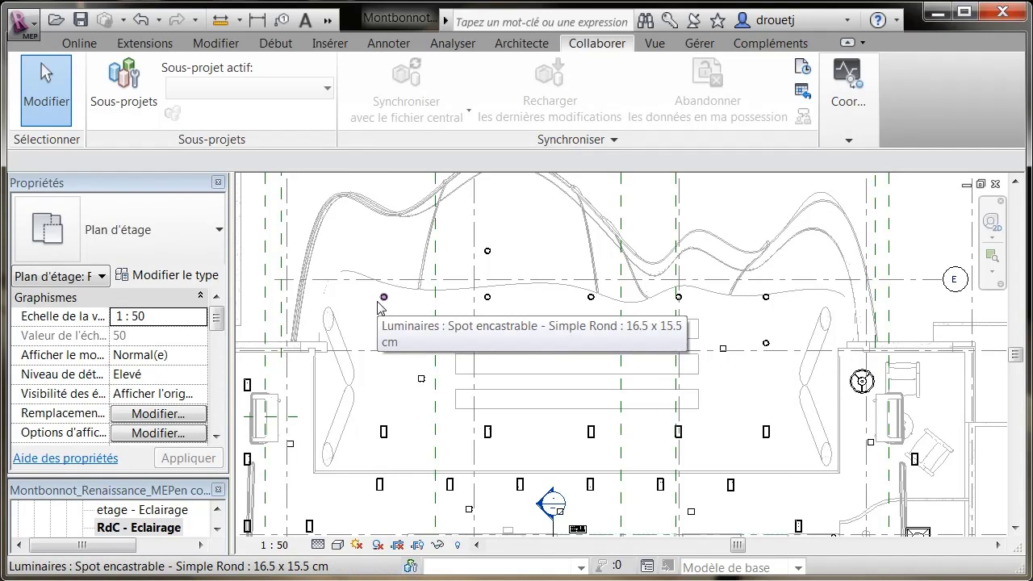
# - Convert the Eclairage Showroom circuit's temporary wiring into permanent arc wires (Fil en arc)
pyautogui.press('Tab')
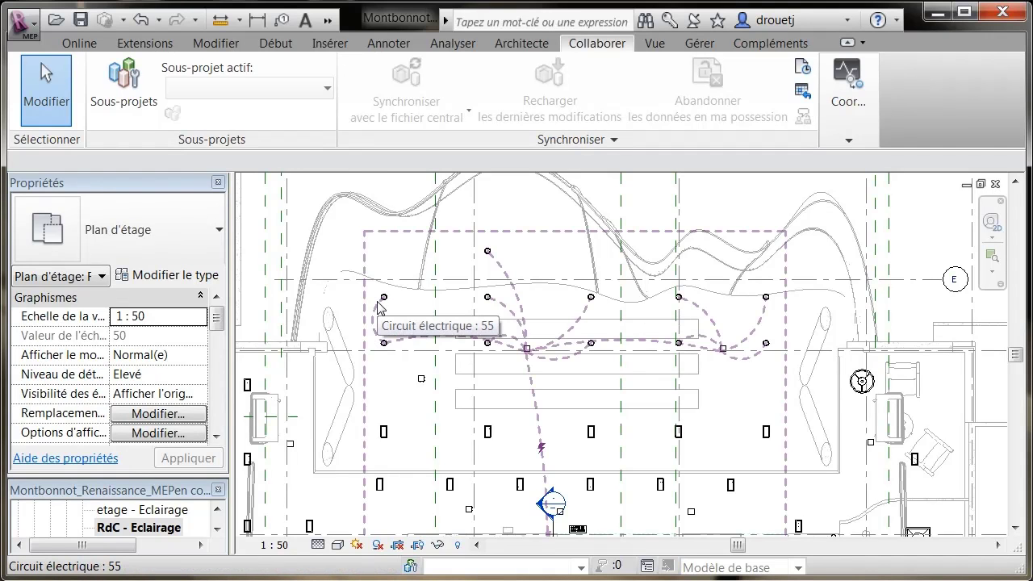
pyautogui.click(378, 307)
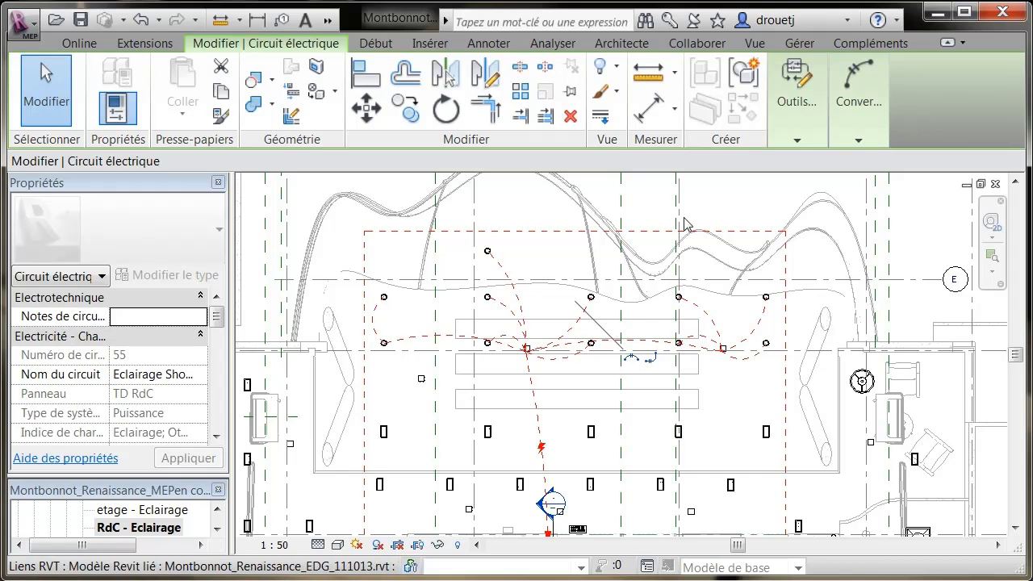
pyautogui.click(853, 85)
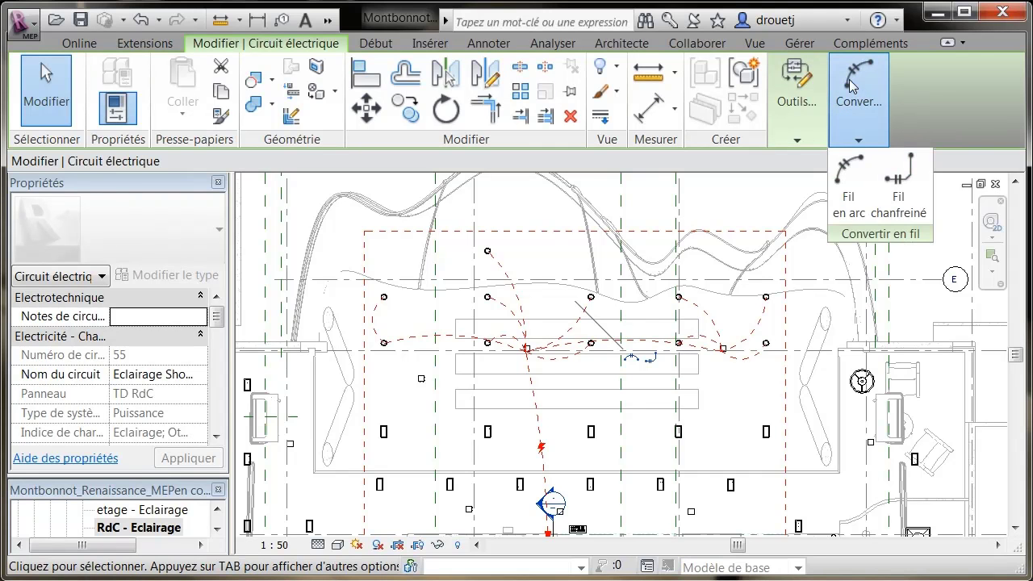
pyautogui.click(849, 185)
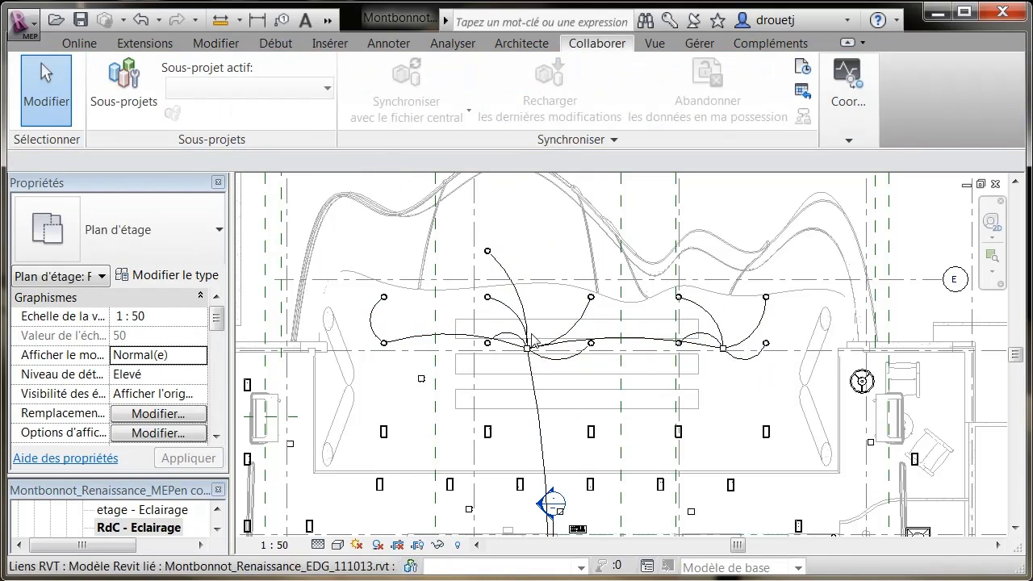
pyautogui.scroll(3, 470, 373)
pyautogui.scroll(-2, 471, 373)
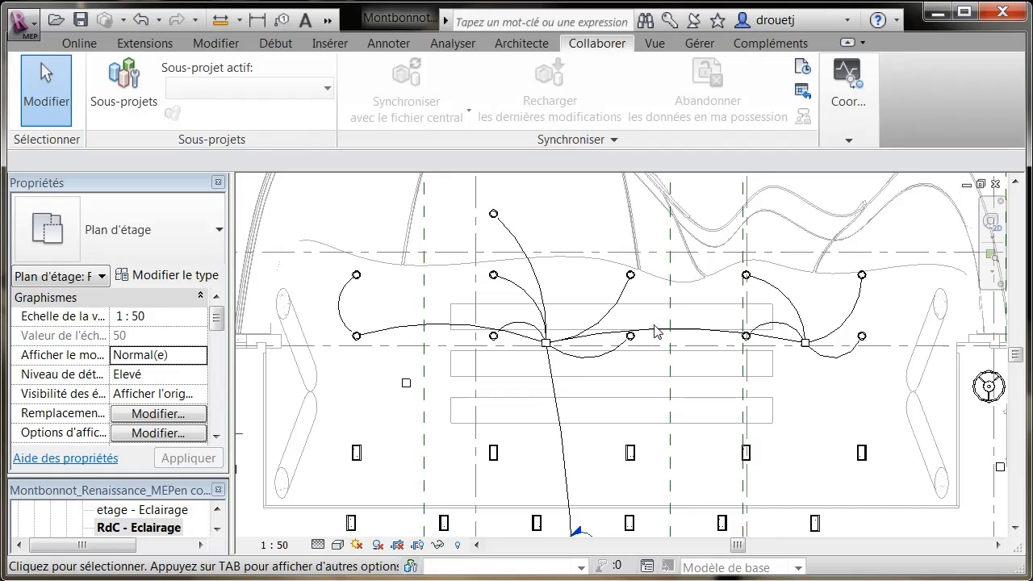
# - Place a systemes d'allumage simple allumage light switch on the meeting room's north wall, just beside the door
pyautogui.scroll(-3, 581, 300)
pyautogui.moveTo(591, 427); pyautogui.dragTo(606, 334, button='middle')
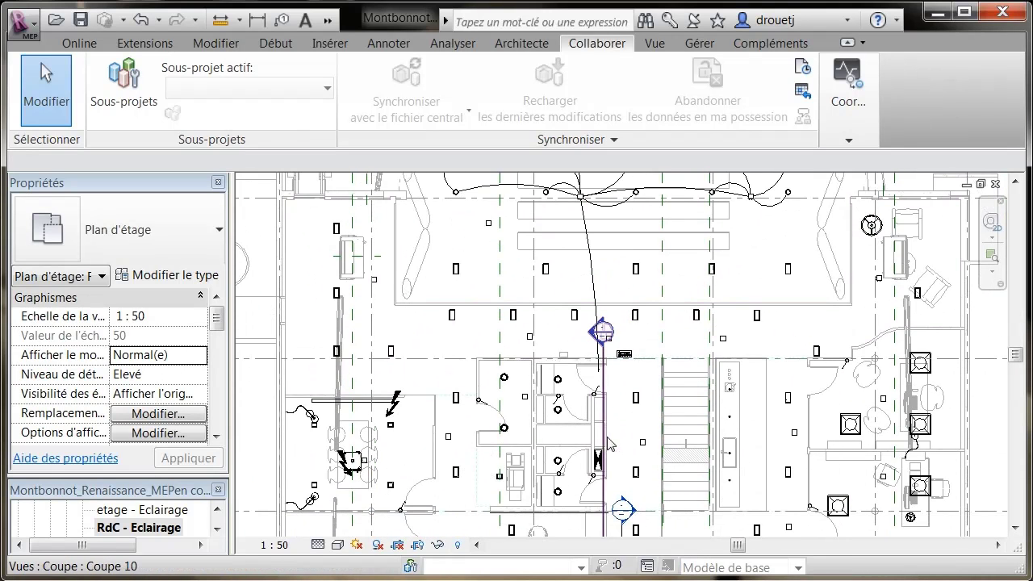
pyautogui.scroll(-2, 626, 355)
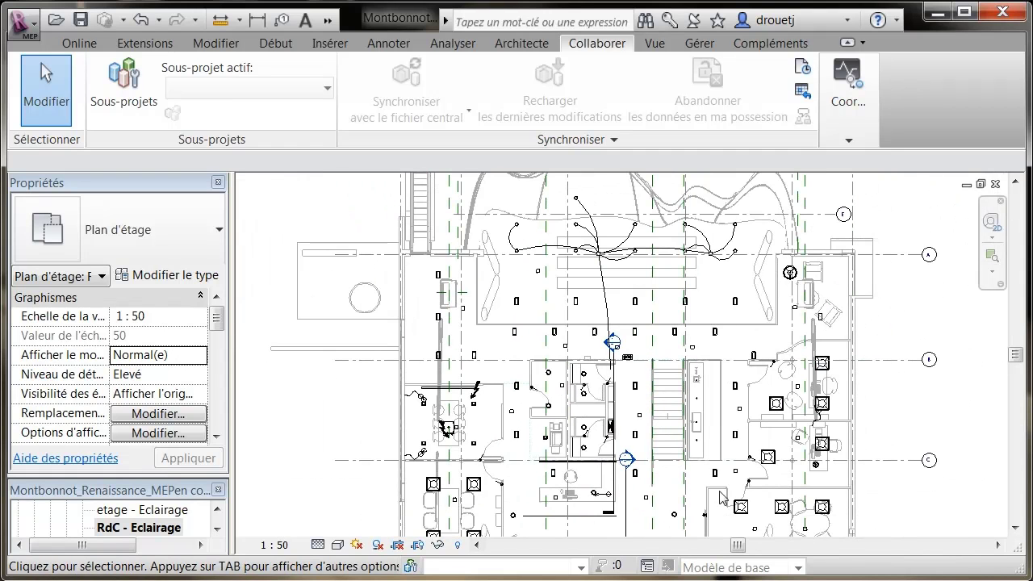
pyautogui.moveTo(720, 497); pyautogui.dragTo(731, 350, button='middle')
pyautogui.scroll(5, 776, 393)
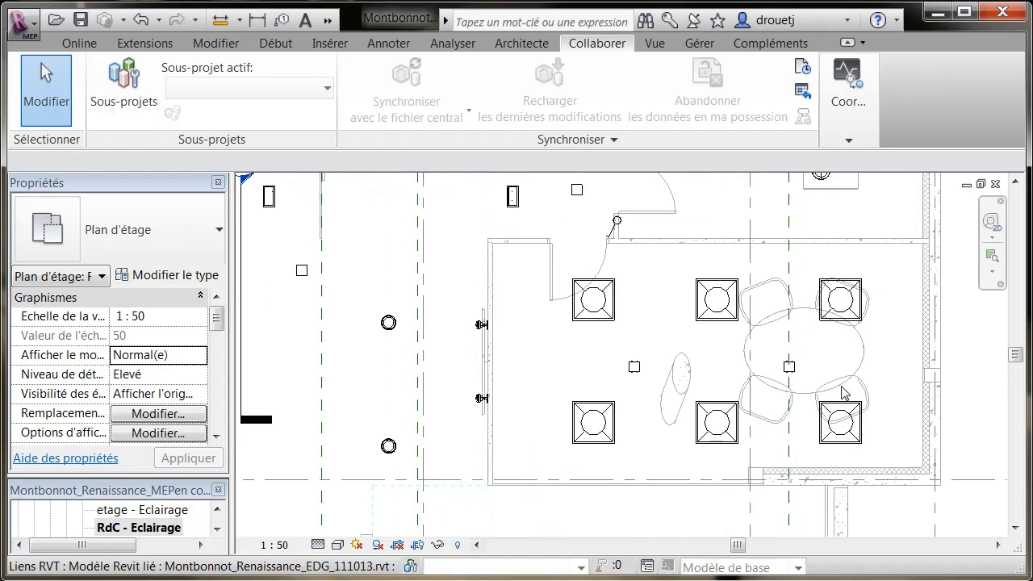
pyautogui.click(275, 43)
pyautogui.click(527, 140)
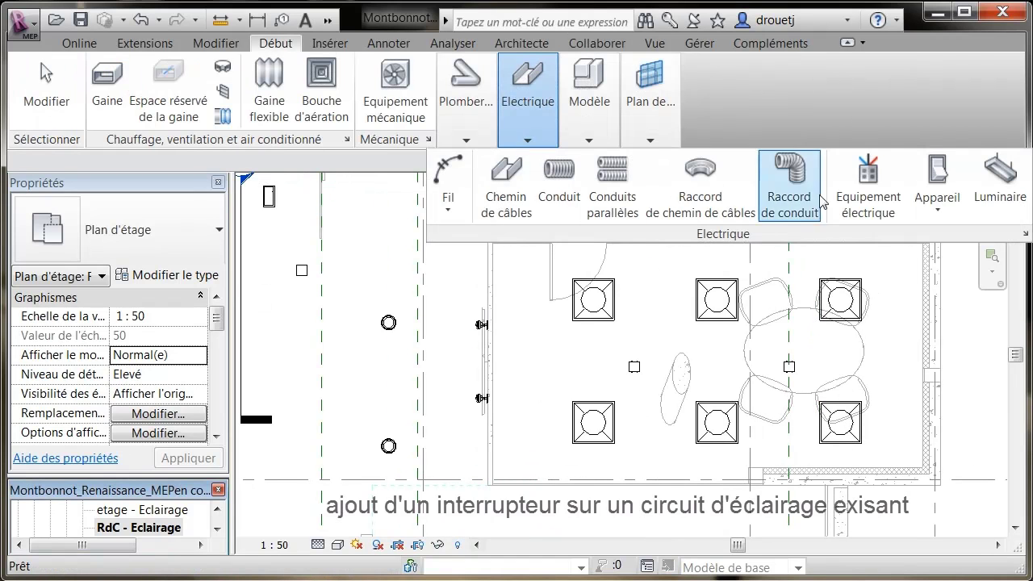
pyautogui.click(911, 211)
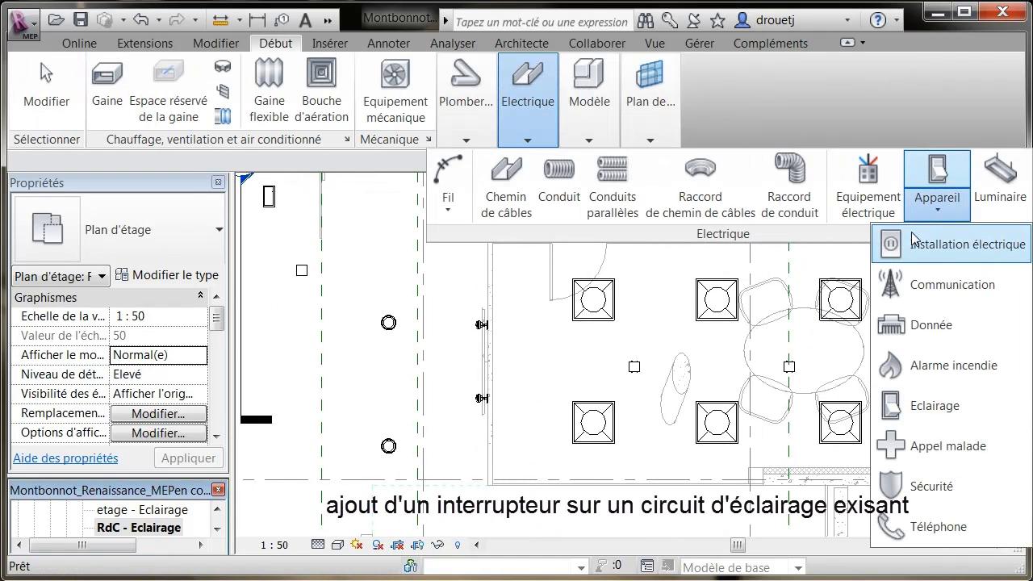
pyautogui.click(891, 405)
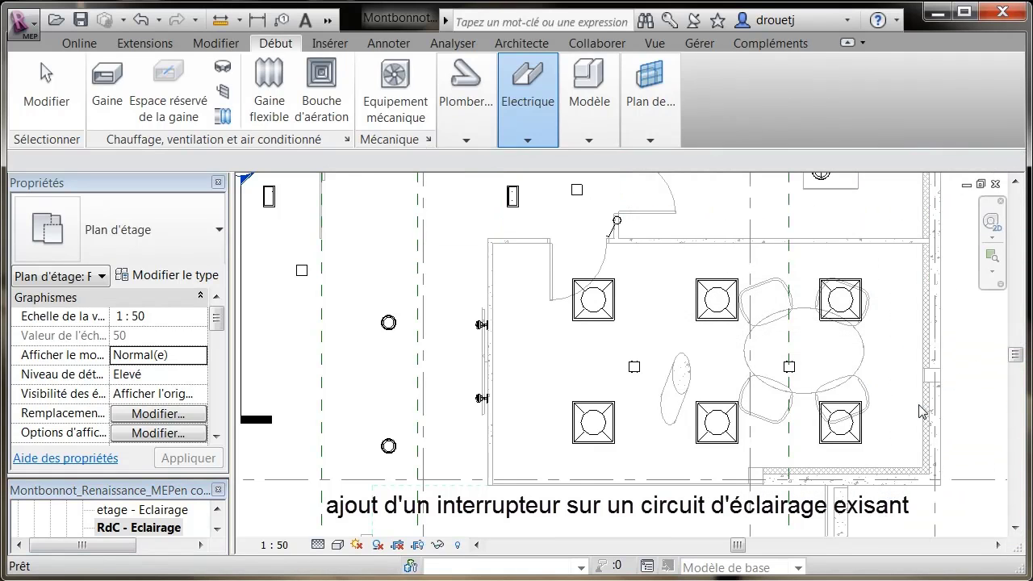
pyautogui.click(145, 229)
pyautogui.moveTo(291, 393); pyautogui.dragTo(291, 466)
pyautogui.click(93, 476)
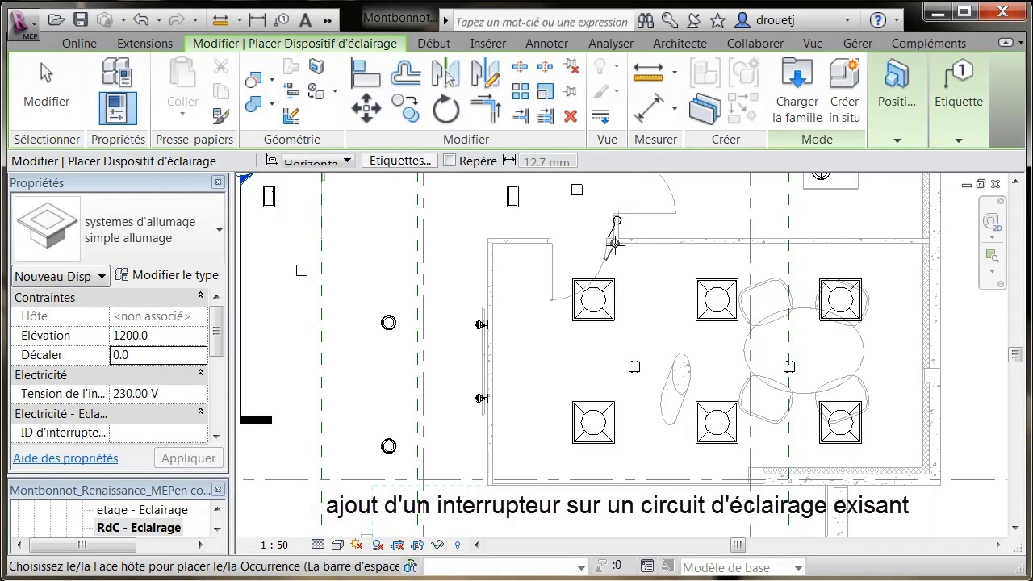
pyautogui.click(614, 242)
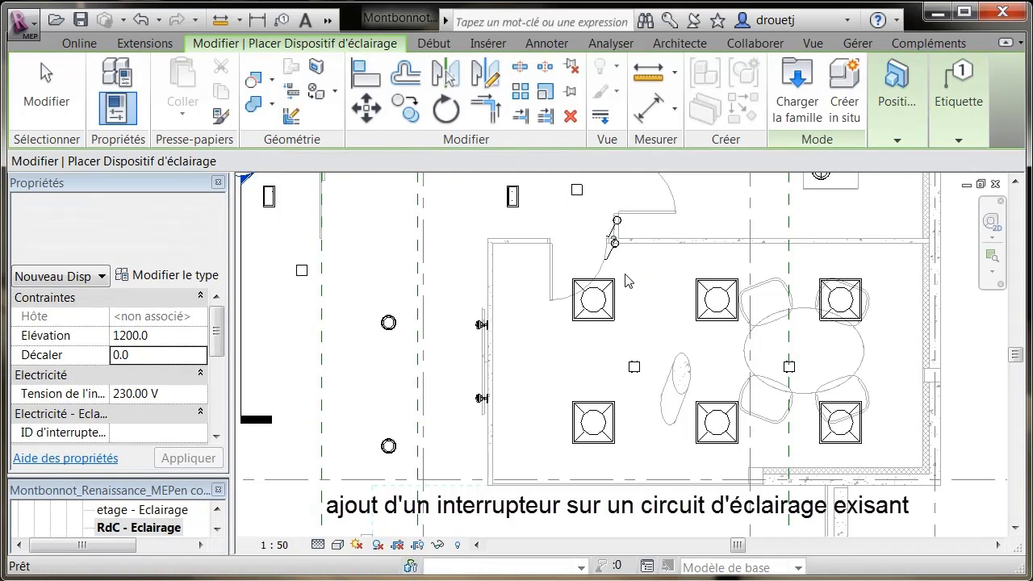
pyautogui.press('Escape')
pyautogui.press('Escape')
# - Add the new switch to existing circuit 9, which feeds the meeting room's 600x600 ceiling lights, and finish editing the circuit
pyautogui.scroll(3, 629, 278)
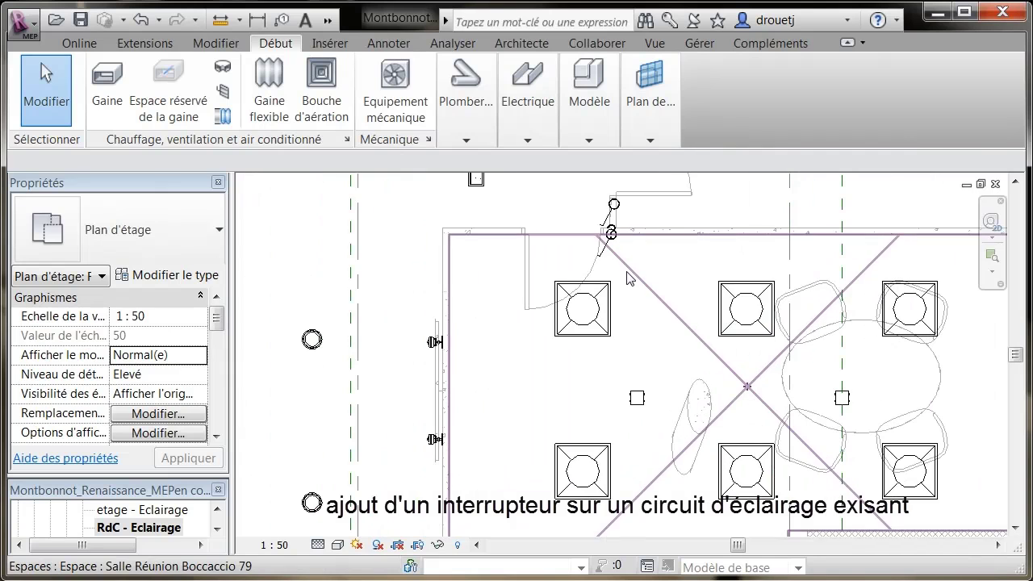
pyautogui.click(604, 323)
pyautogui.click(621, 324)
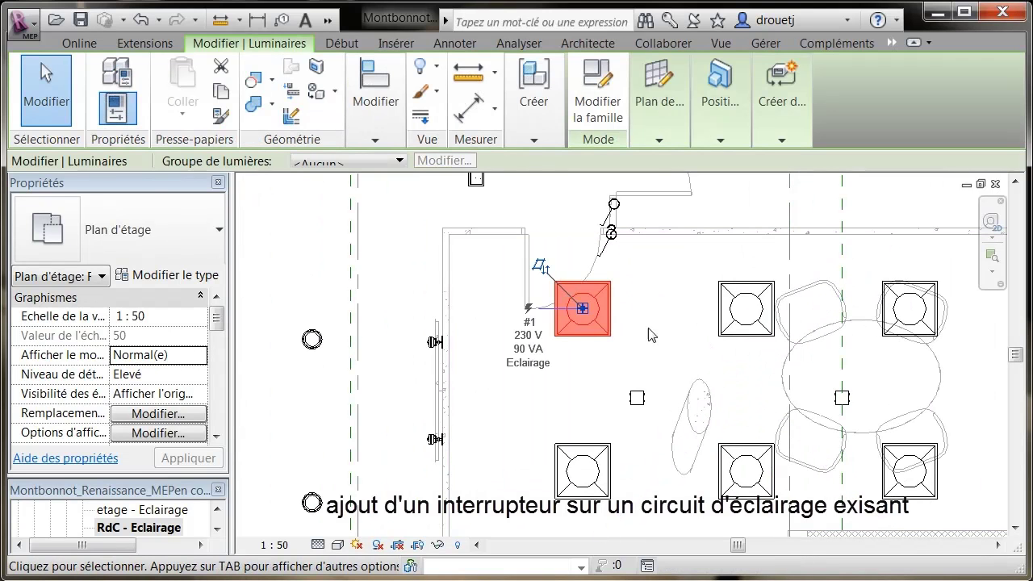
pyautogui.click(891, 43)
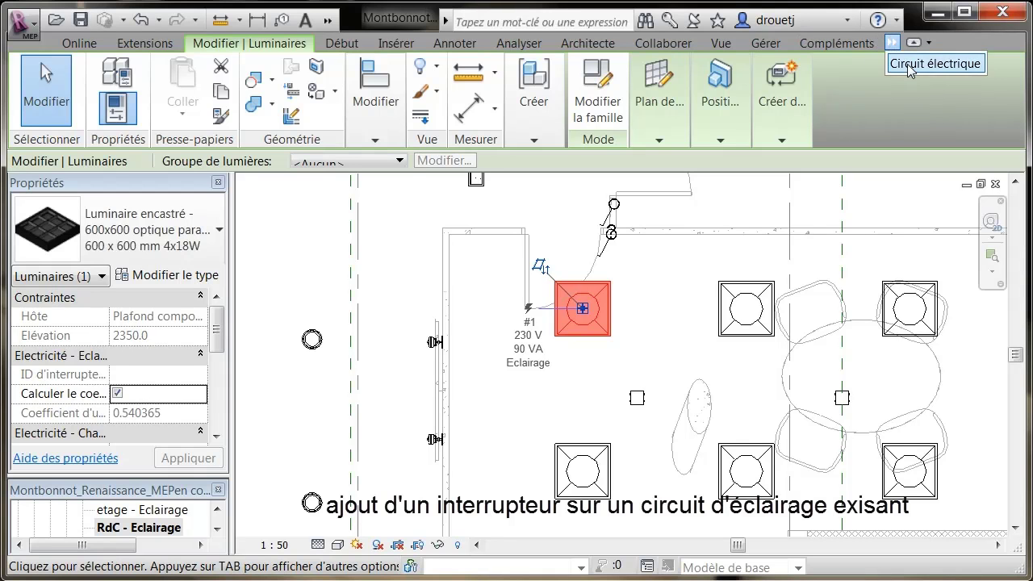
pyautogui.click(892, 44)
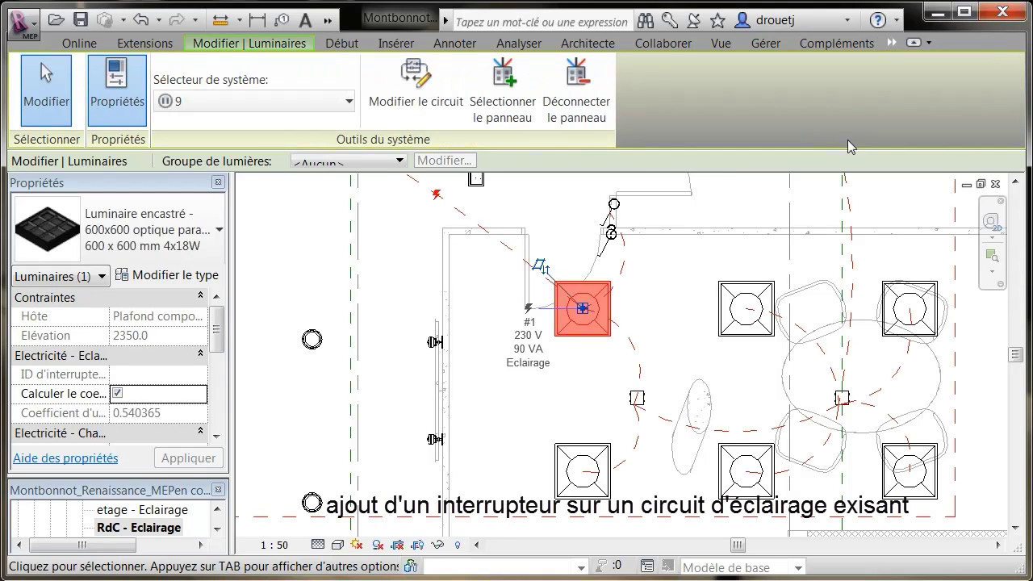
pyautogui.click(415, 81)
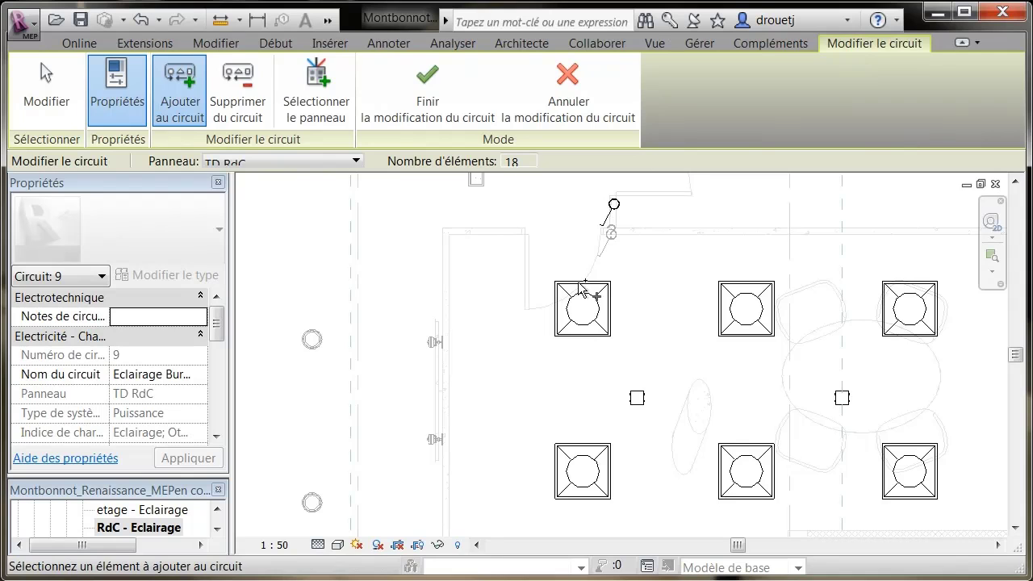
pyautogui.click(611, 233)
pyautogui.click(435, 109)
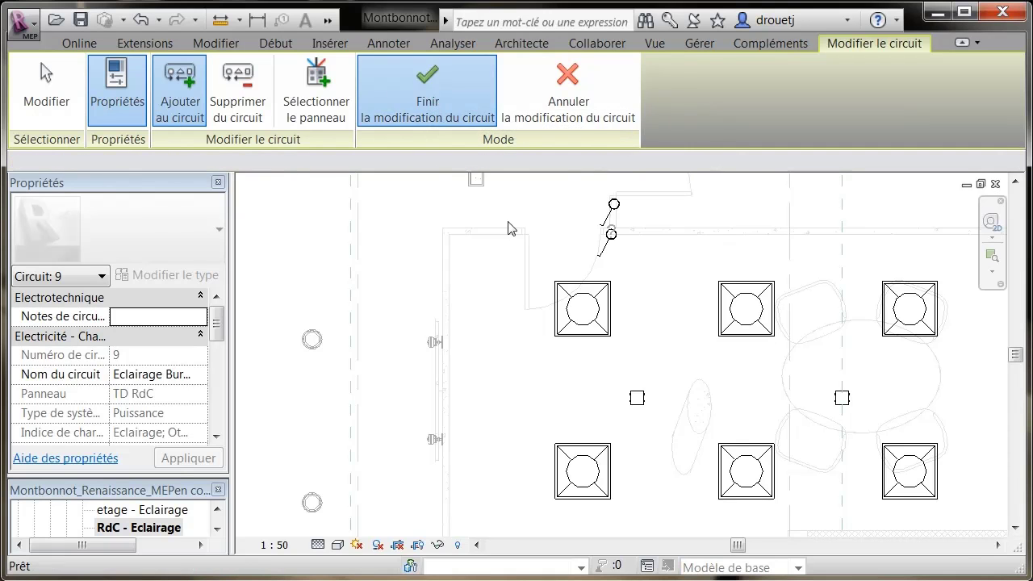
# - Convert circuit 9, including the new meeting room switch, into permanent arc wires
pyautogui.scroll(-2, 404, 256)
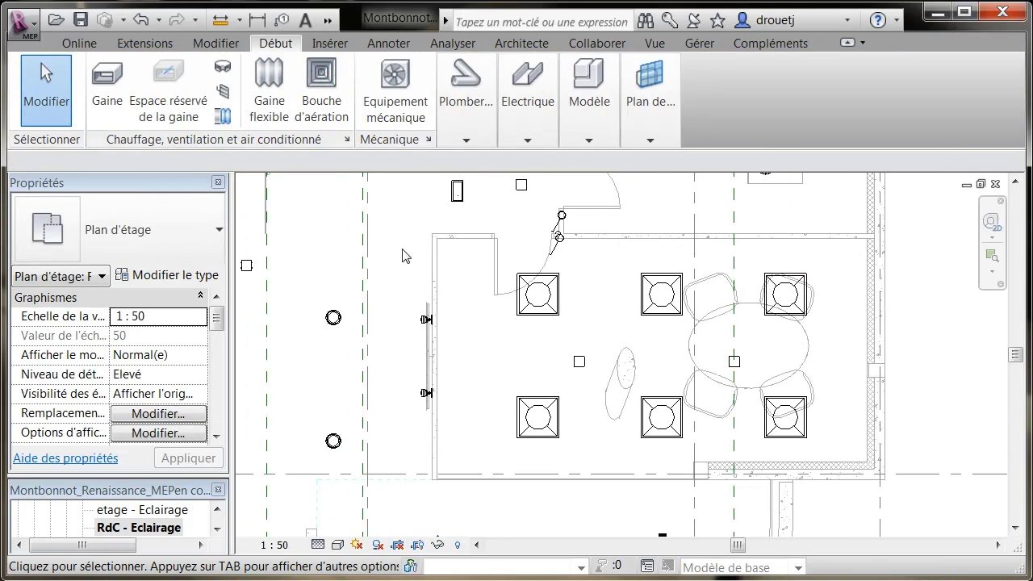
pyautogui.press('Tab')
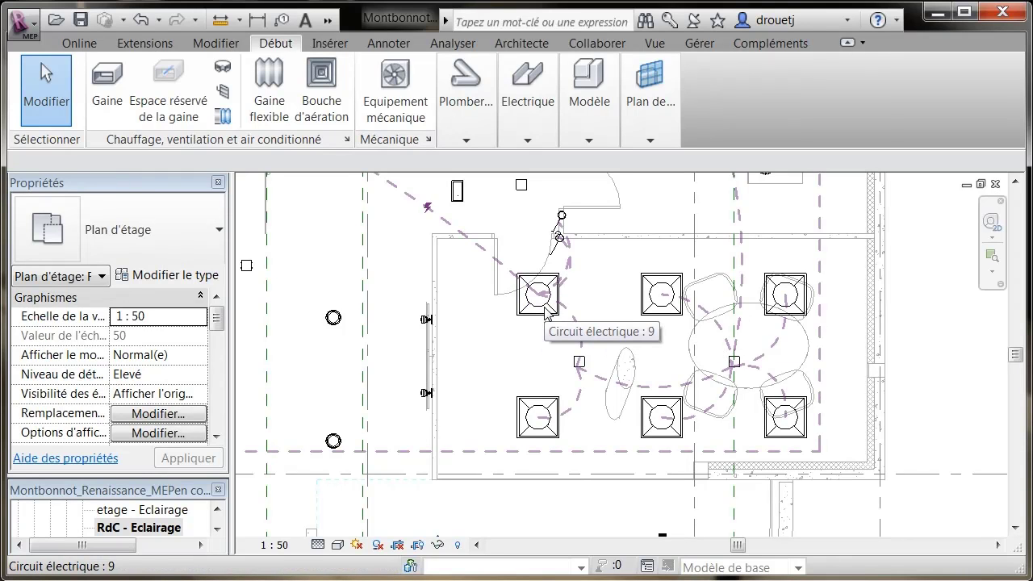
pyautogui.click(545, 305)
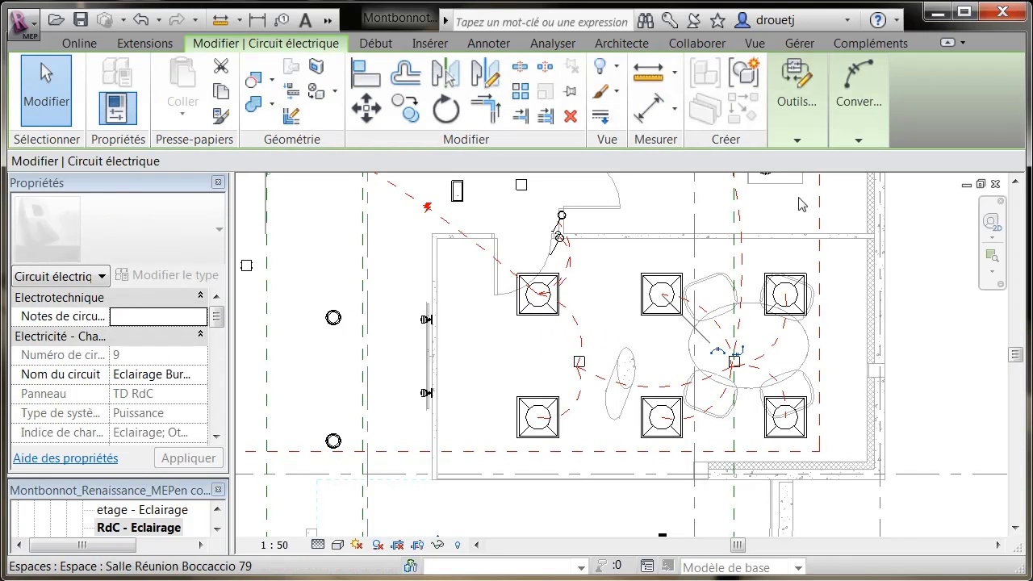
pyautogui.click(857, 141)
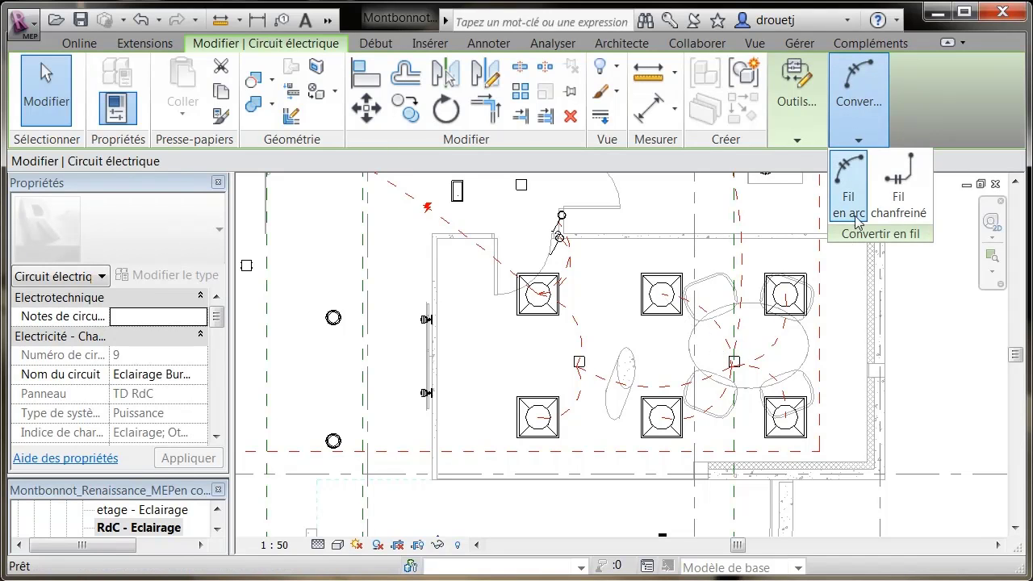
pyautogui.click(843, 184)
pyautogui.click(926, 331)
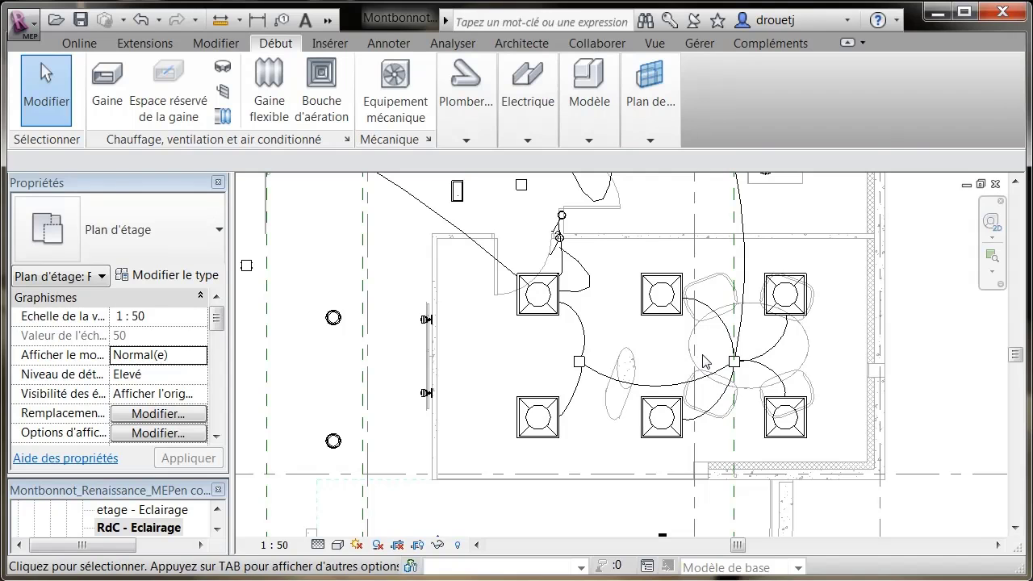
# - Reroute the new switch's wire from the northwest ceiling light to the meeting room's west junction box
pyautogui.scroll(1, 560, 326)
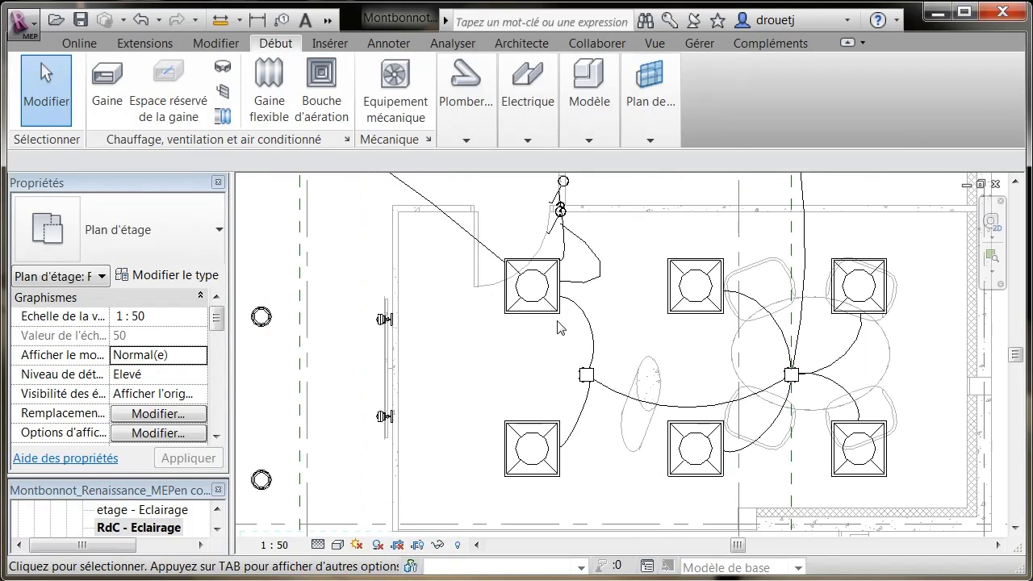
pyautogui.click(585, 284)
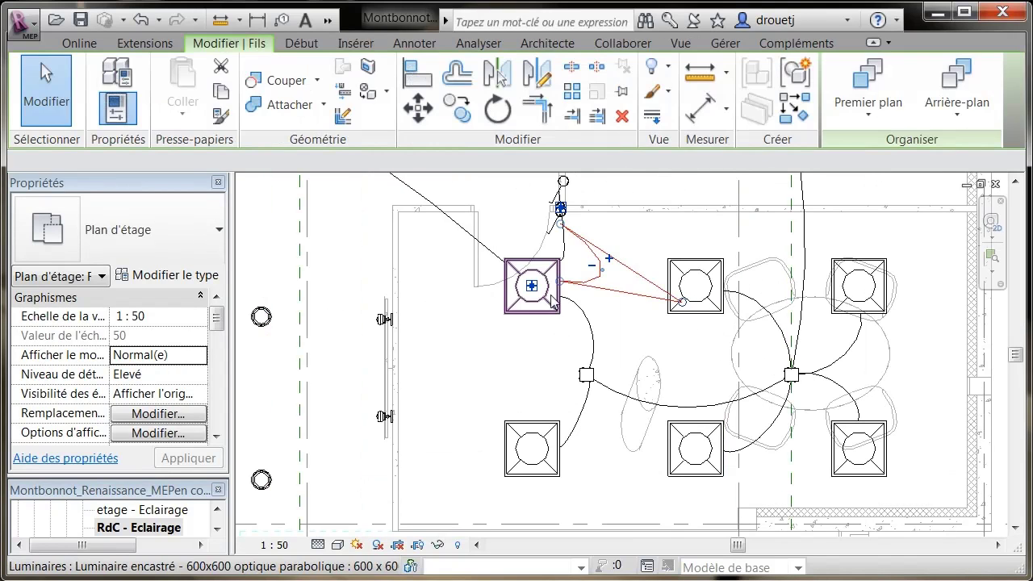
pyautogui.moveTo(560, 287); pyautogui.dragTo(595, 373)
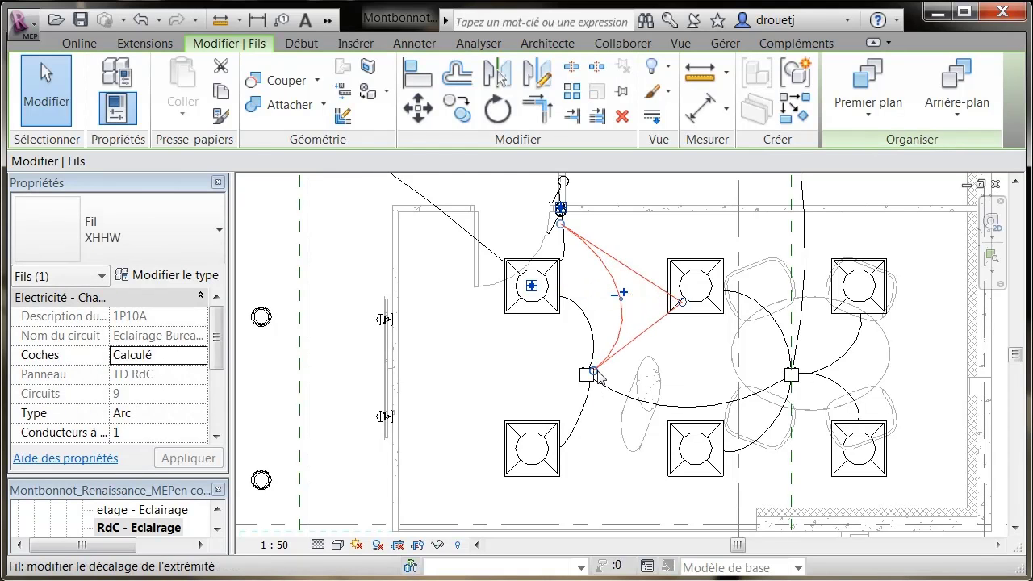
pyautogui.click(686, 352)
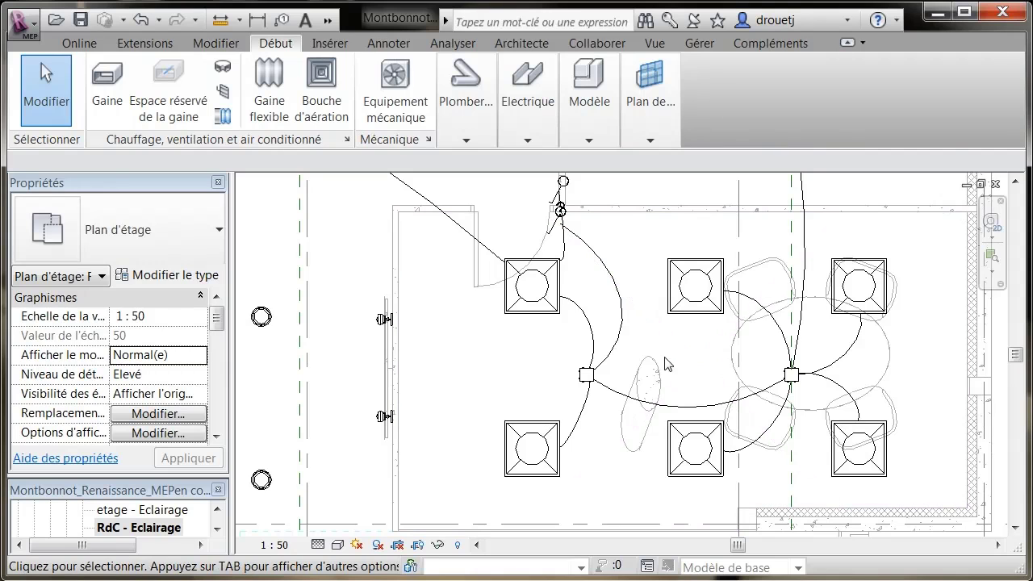
# - Move the end of the panel feed wire from the northwest ceiling light to the meeting room's west junction box
pyautogui.click(506, 266)
pyautogui.moveTo(507, 268); pyautogui.dragTo(587, 376)
pyautogui.click(555, 377)
pyautogui.scroll(-4, 474, 389)
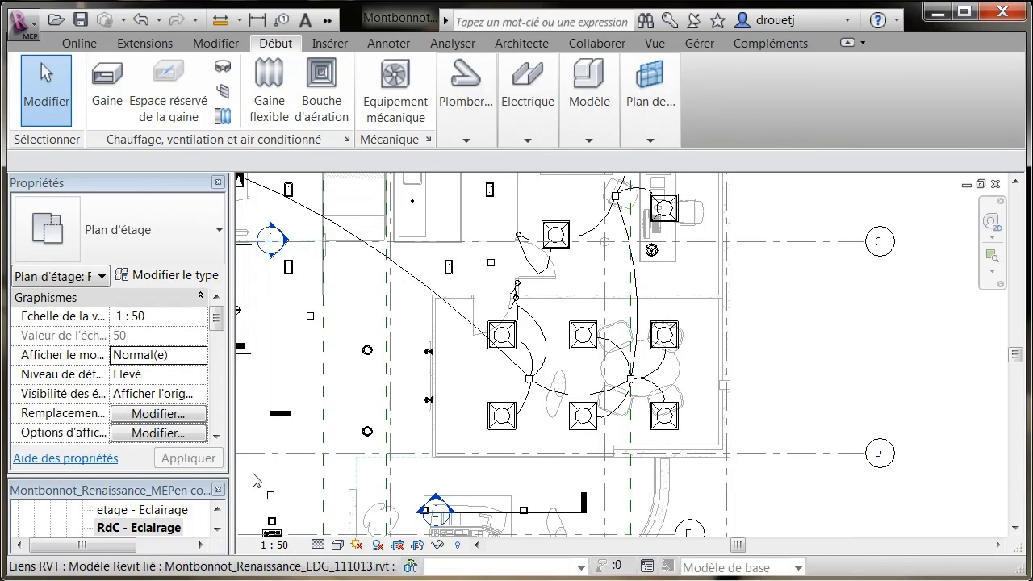
# - Open the RdC - CFO/CFA floor plan at the meeting room with the round table between grids C and D
pyautogui.click(217, 509)
pyautogui.click(216, 509)
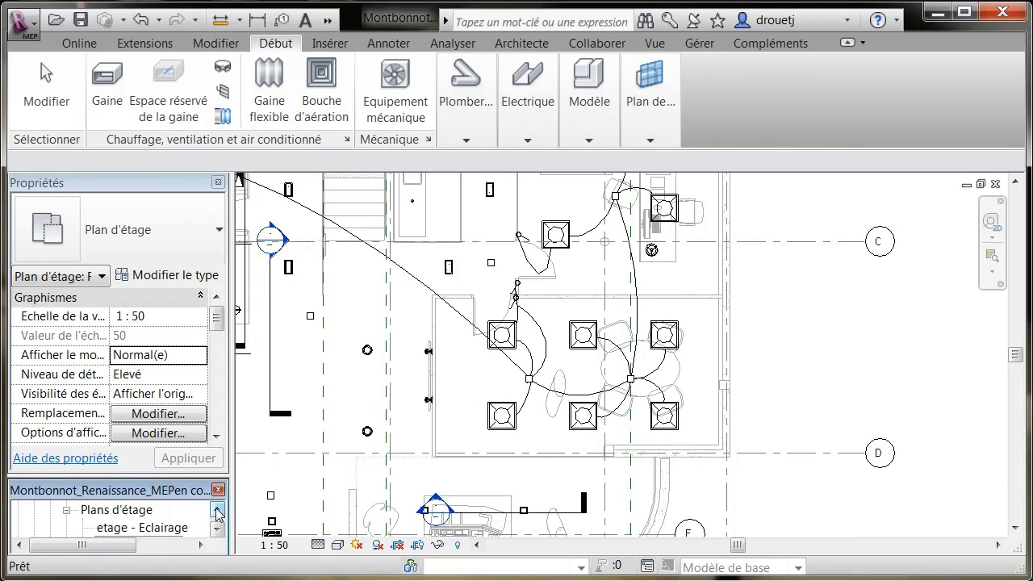
pyautogui.click(216, 509)
pyautogui.click(216, 509)
pyautogui.click(216, 509)
pyautogui.click(217, 509)
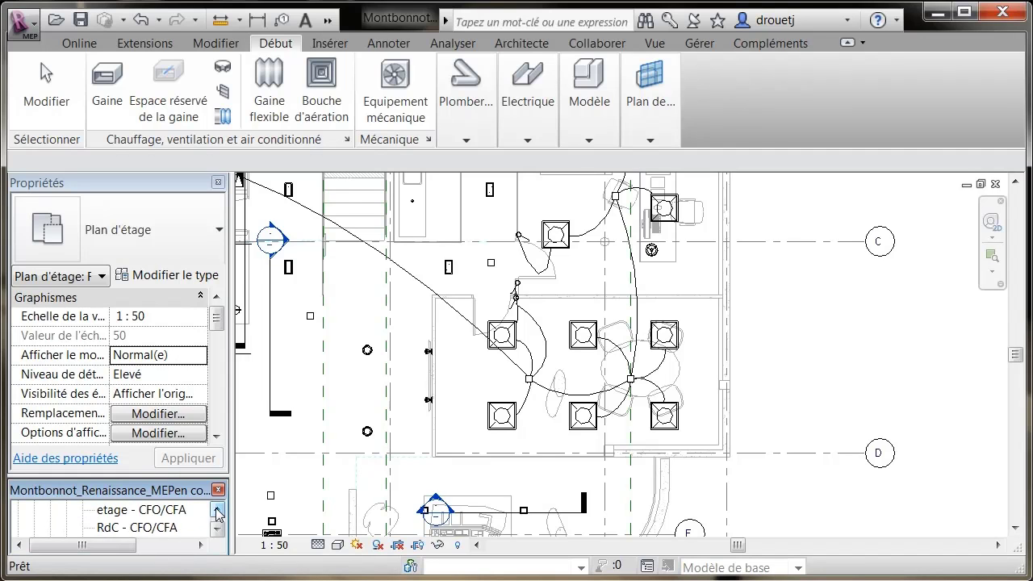
pyautogui.click(122, 529)
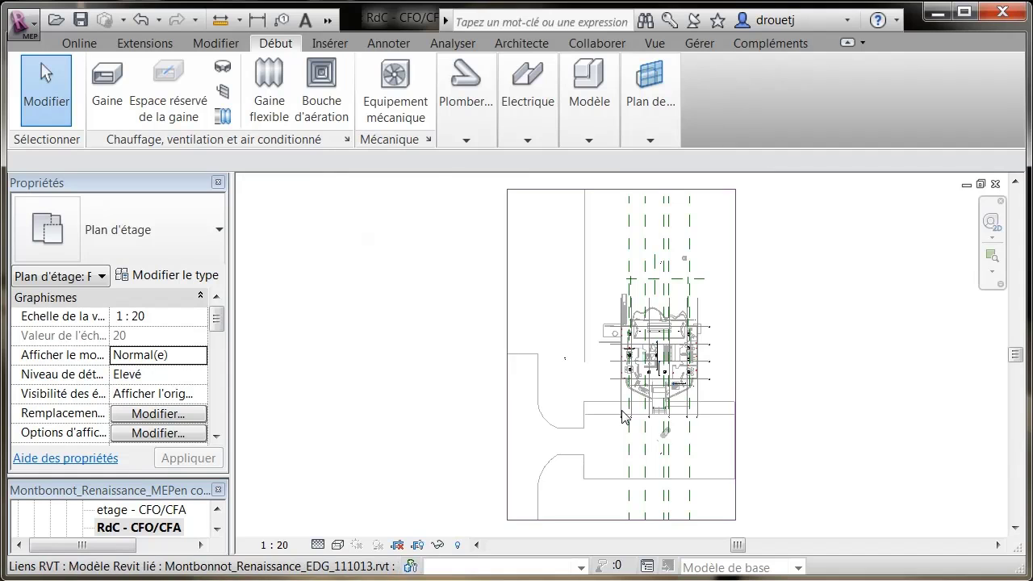
pyautogui.press('z')
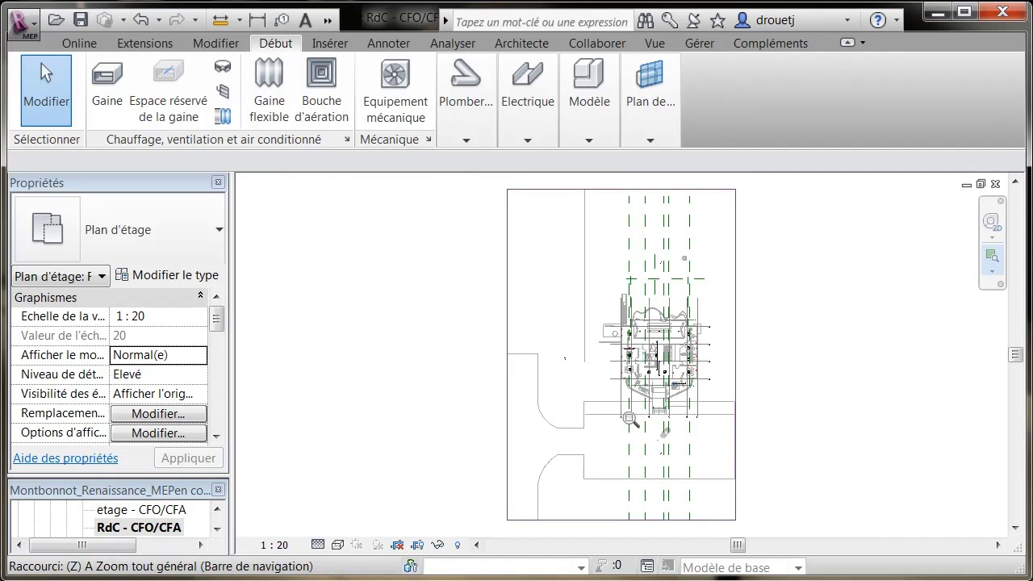
pyautogui.press('r')
pyautogui.moveTo(655, 351); pyautogui.dragTo(717, 407)
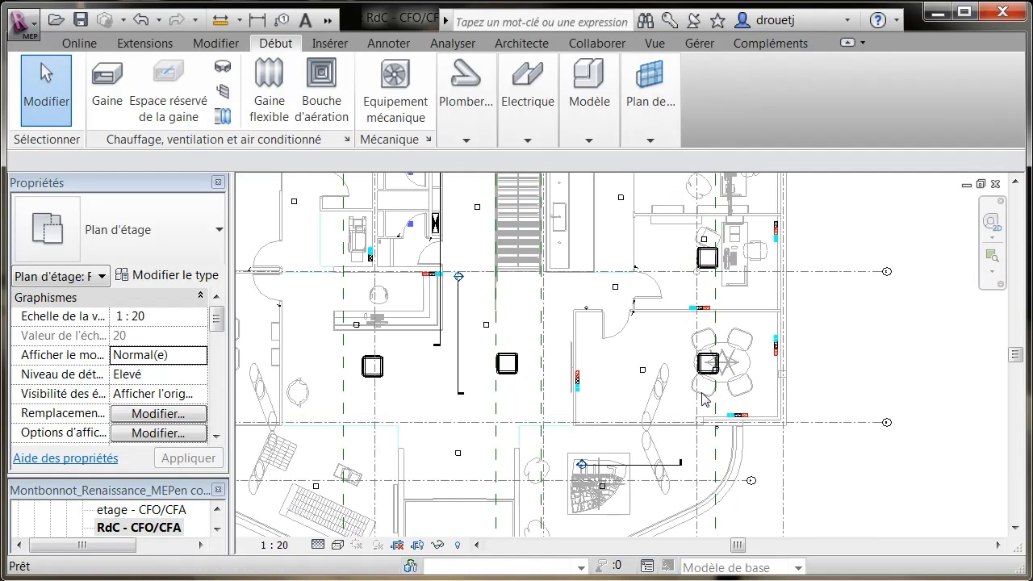
pyautogui.scroll(2, 820, 388)
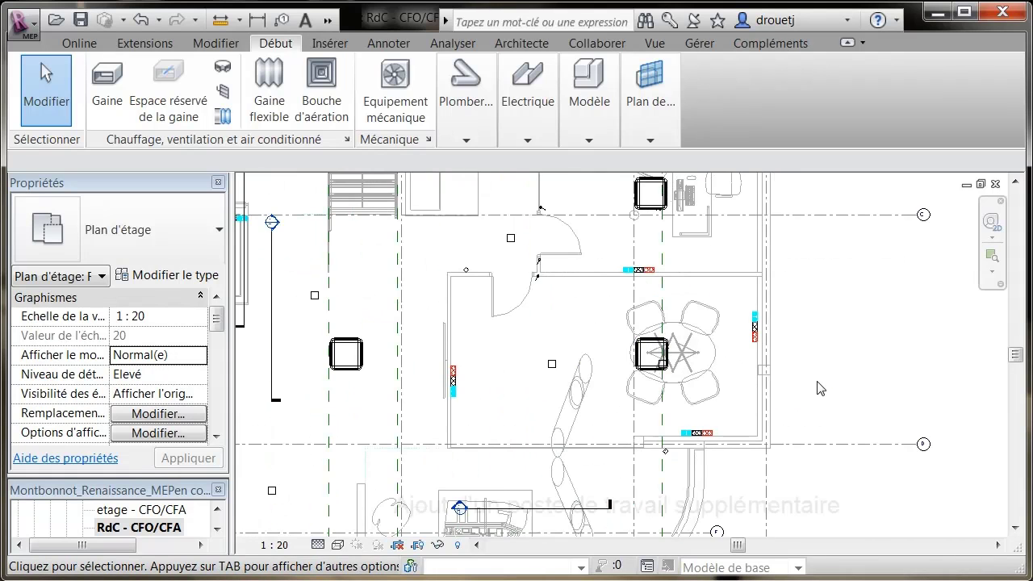
# - Place a Prise double 2xPC 2P+T socket on the meeting room's north wall, just east of the door
pyautogui.scroll(1, 821, 388)
pyautogui.click(527, 105)
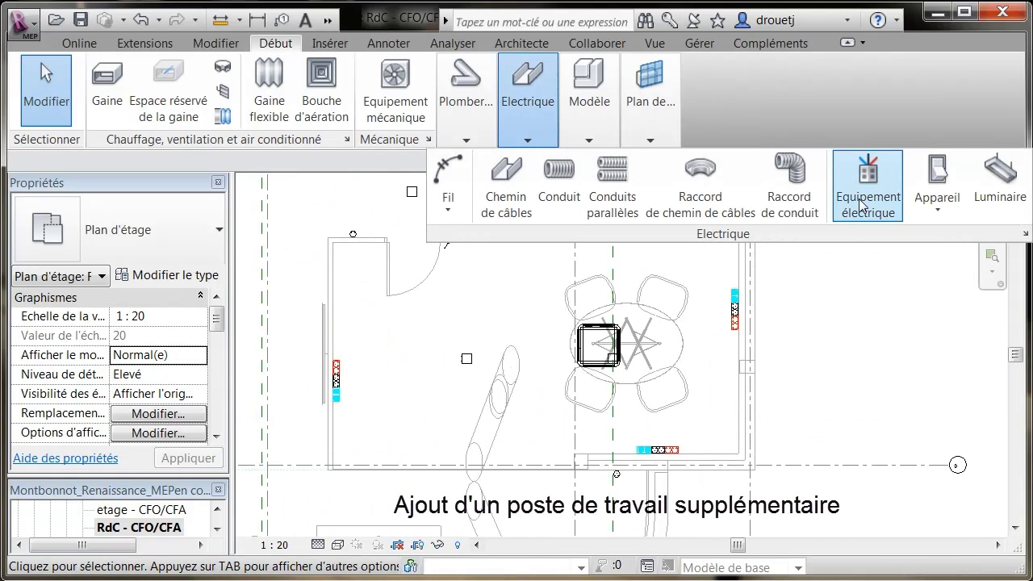
pyautogui.click(943, 216)
pyautogui.click(944, 244)
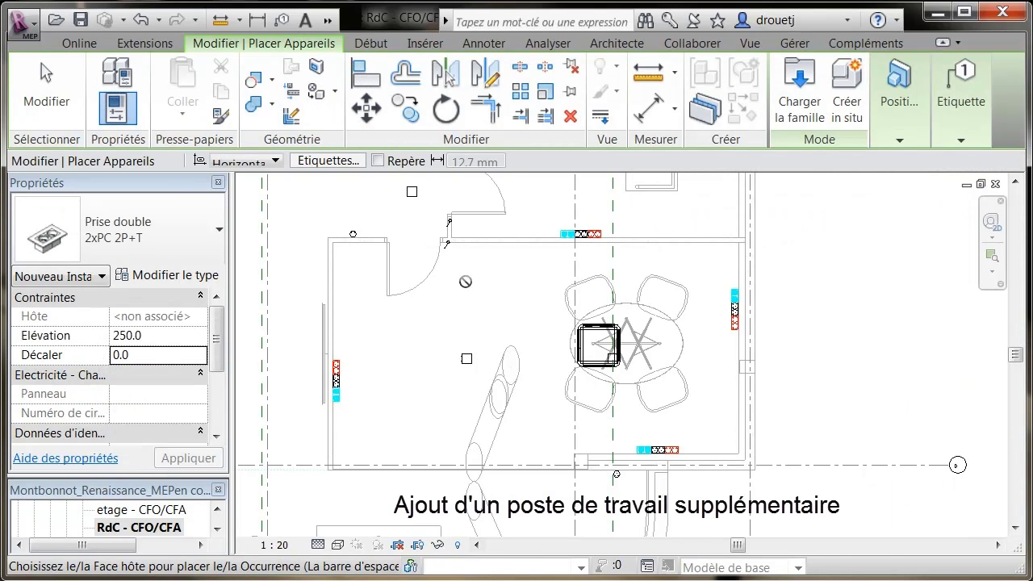
pyautogui.scroll(4, 478, 245)
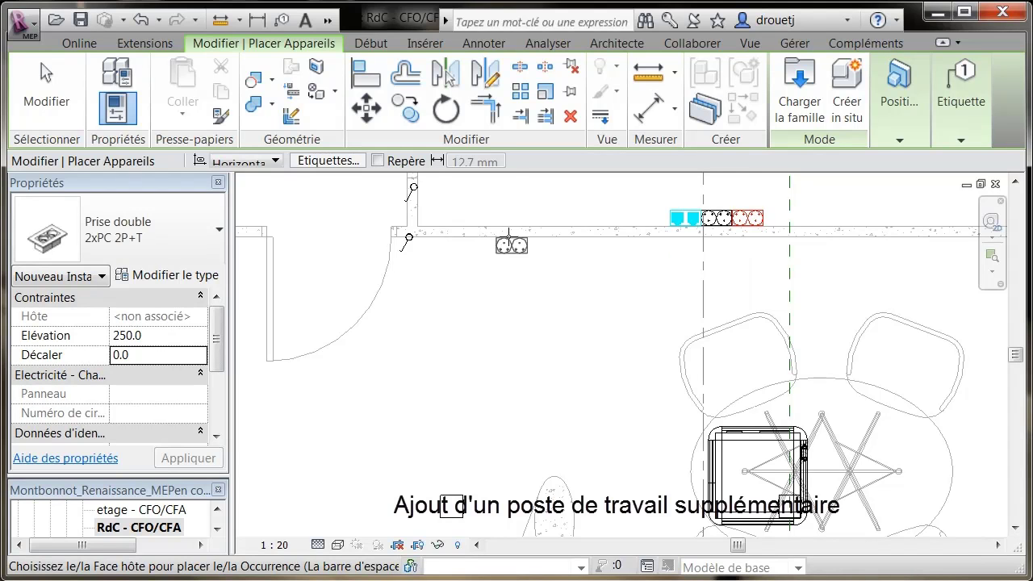
pyautogui.click(509, 241)
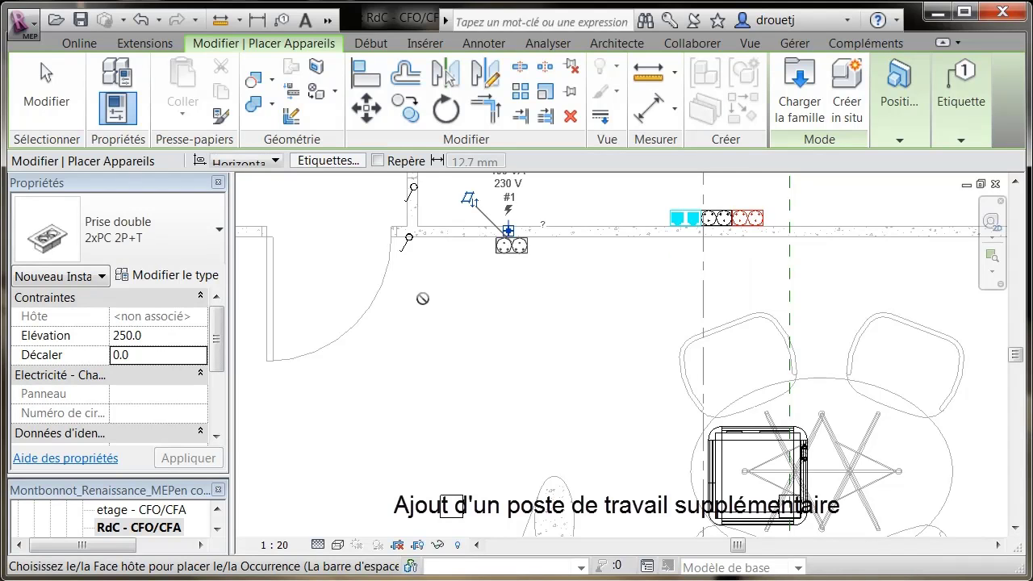
pyautogui.press('Escape')
pyautogui.press('Escape')
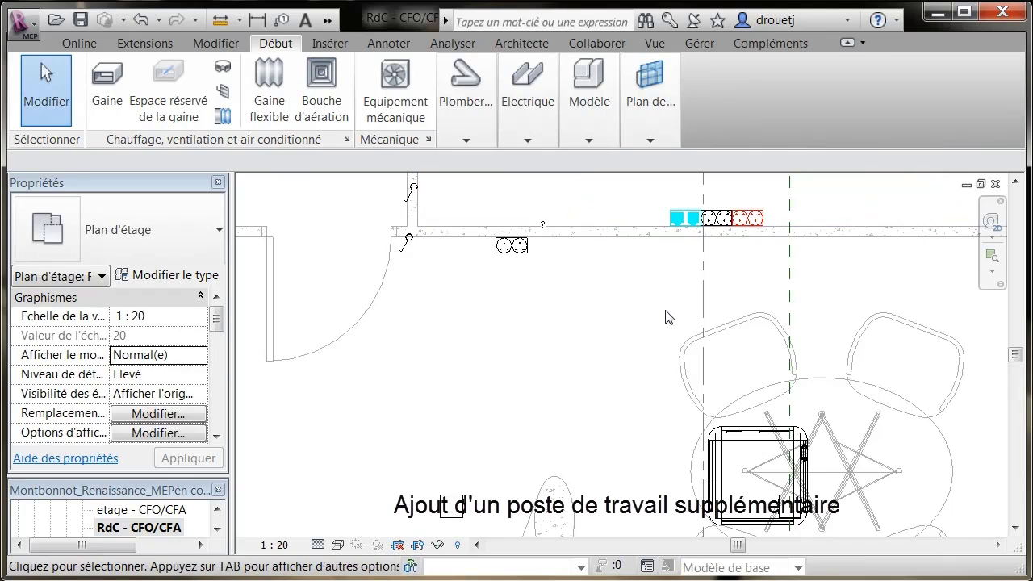
# - Place a Prise double detrompee 2xPC 2P+T on the north wall, immediately east of the new double socket
pyautogui.scroll(-2, 460, 230)
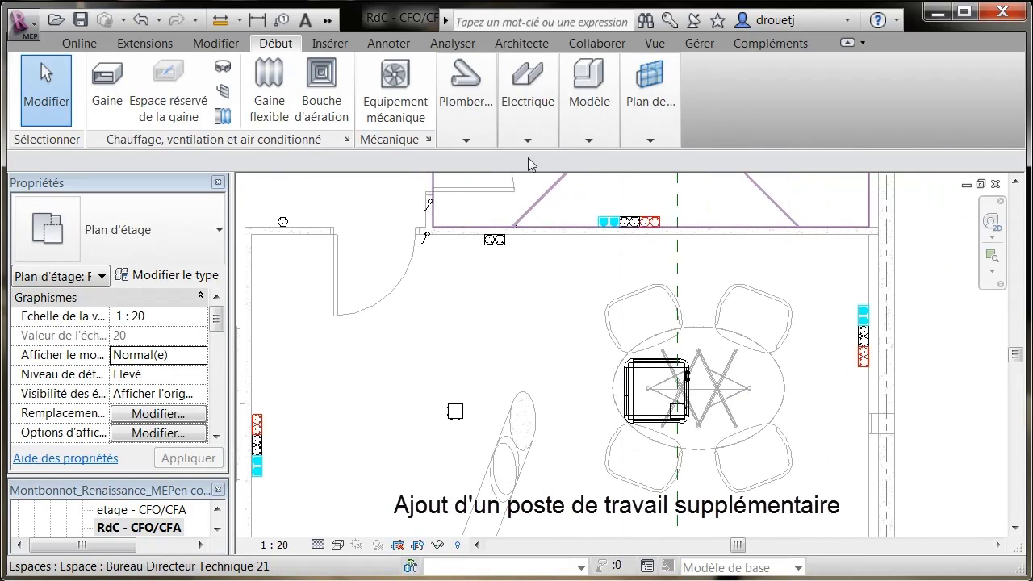
pyautogui.click(523, 125)
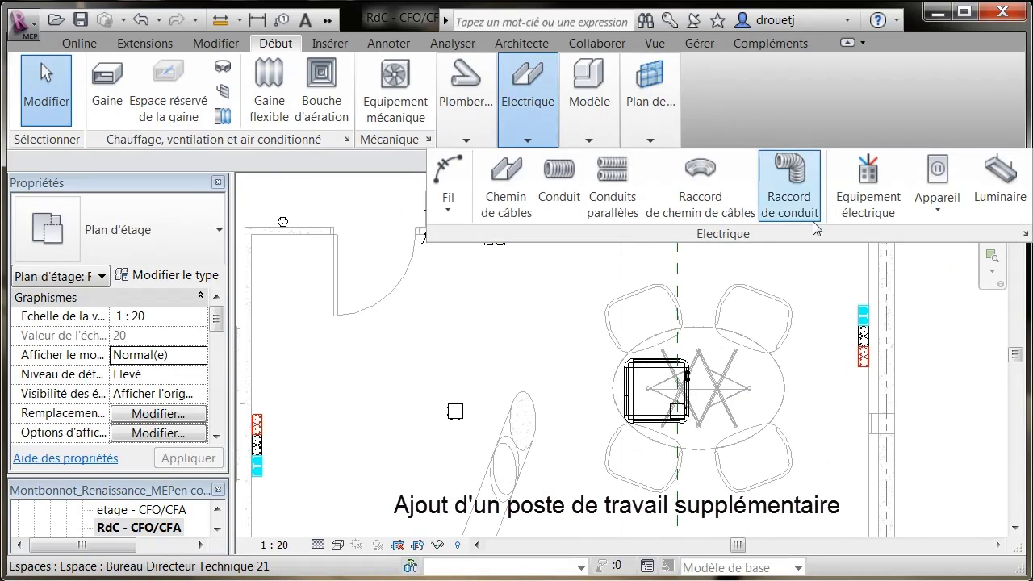
pyautogui.click(939, 214)
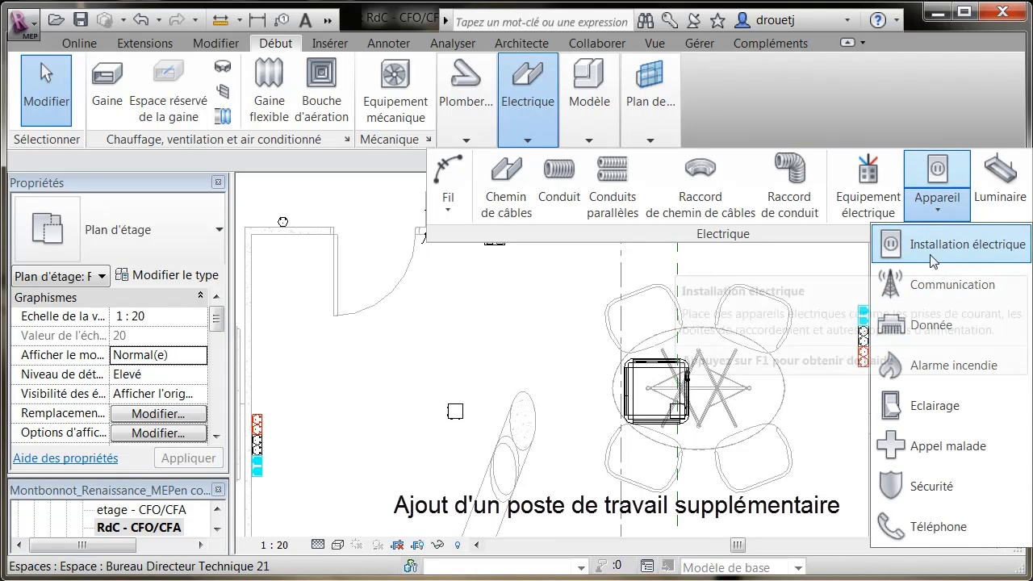
pyautogui.click(928, 251)
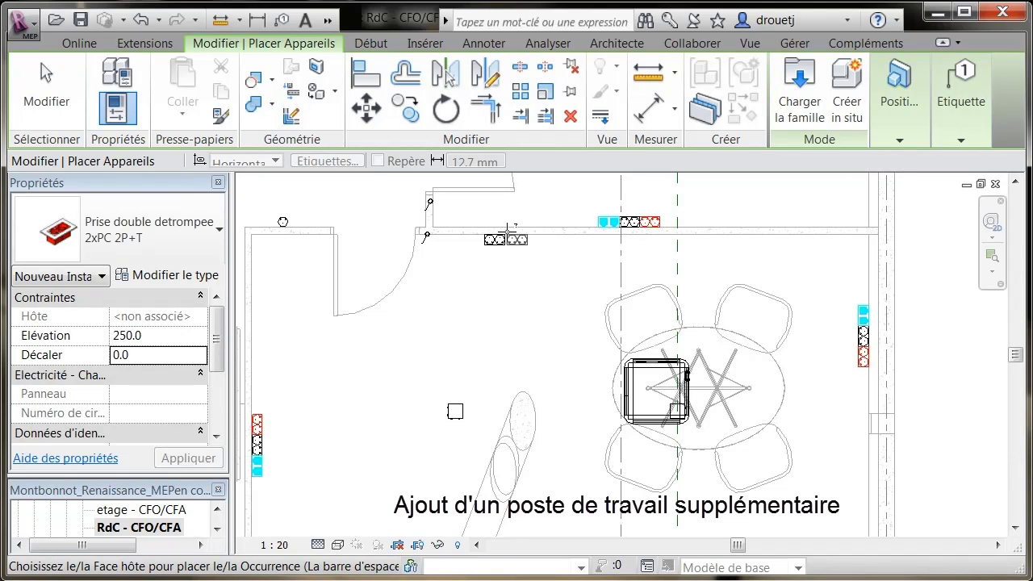
pyautogui.click(506, 234)
pyautogui.press('Escape')
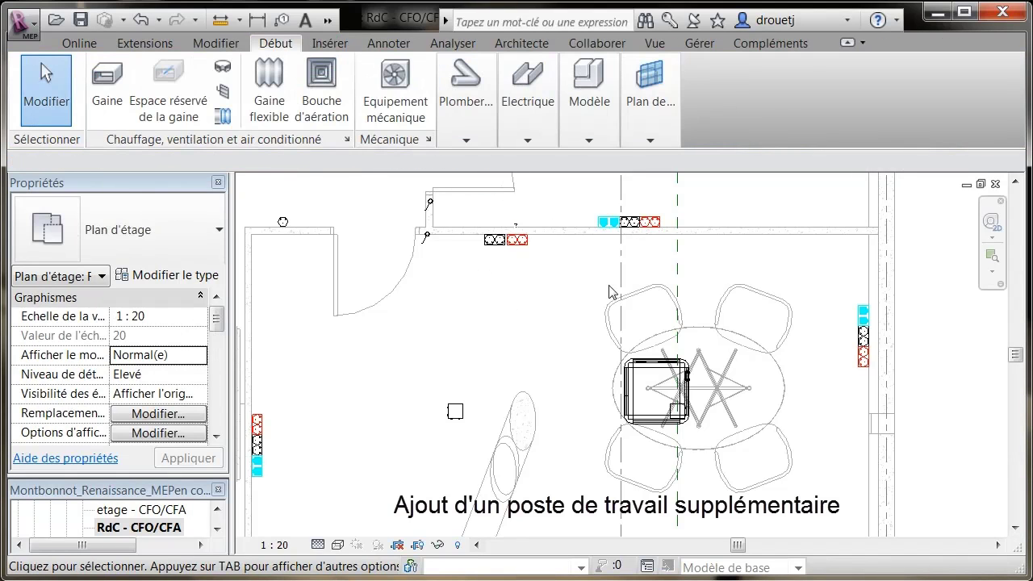
# - Place a Prise RJ45 double 2xRJ45 data outlet on the north wall, directly east of the new detrompee socket
pyautogui.click(529, 141)
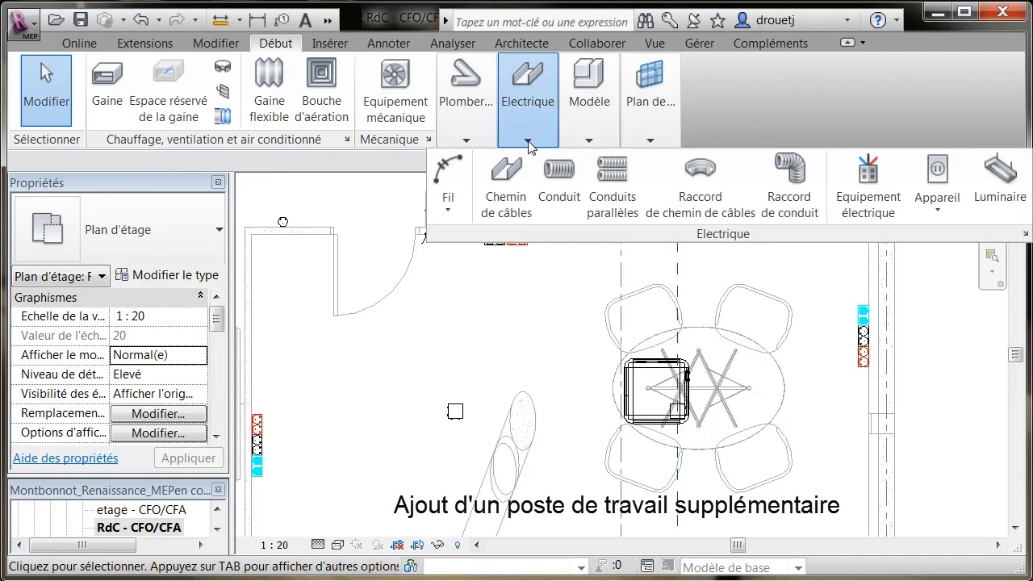
pyautogui.click(921, 215)
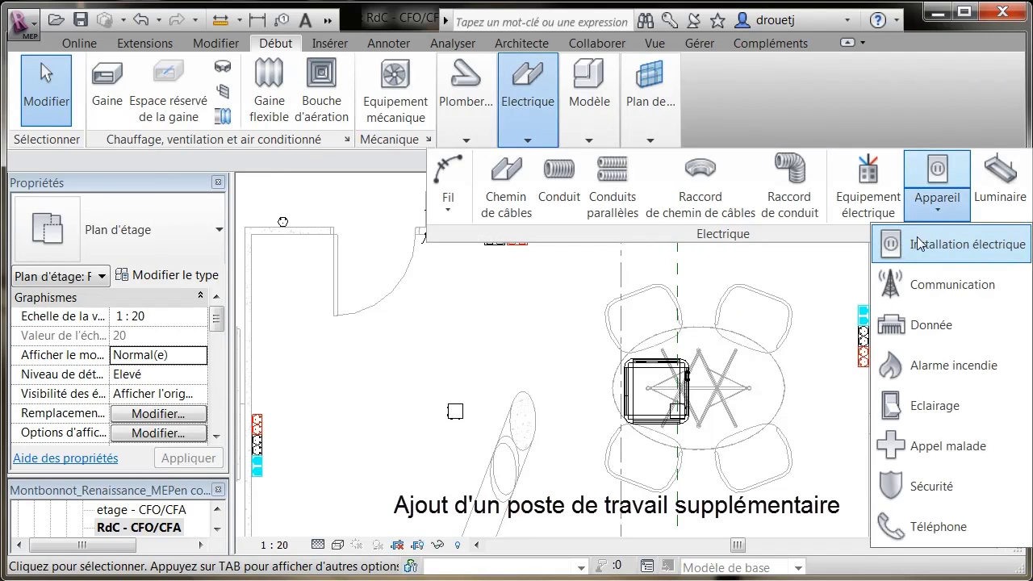
pyautogui.click(927, 321)
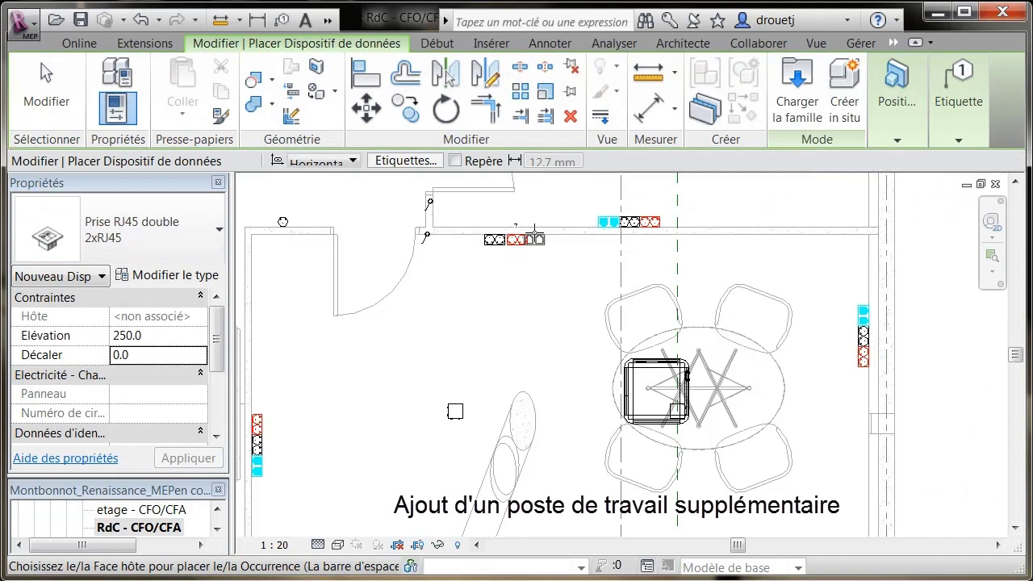
pyautogui.scroll(4, 534, 236)
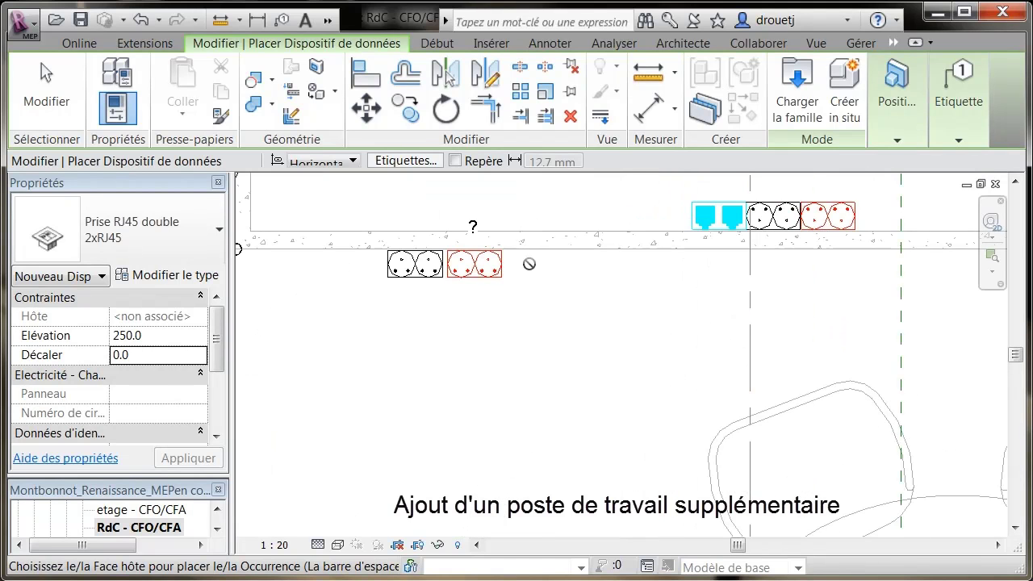
pyautogui.click(530, 242)
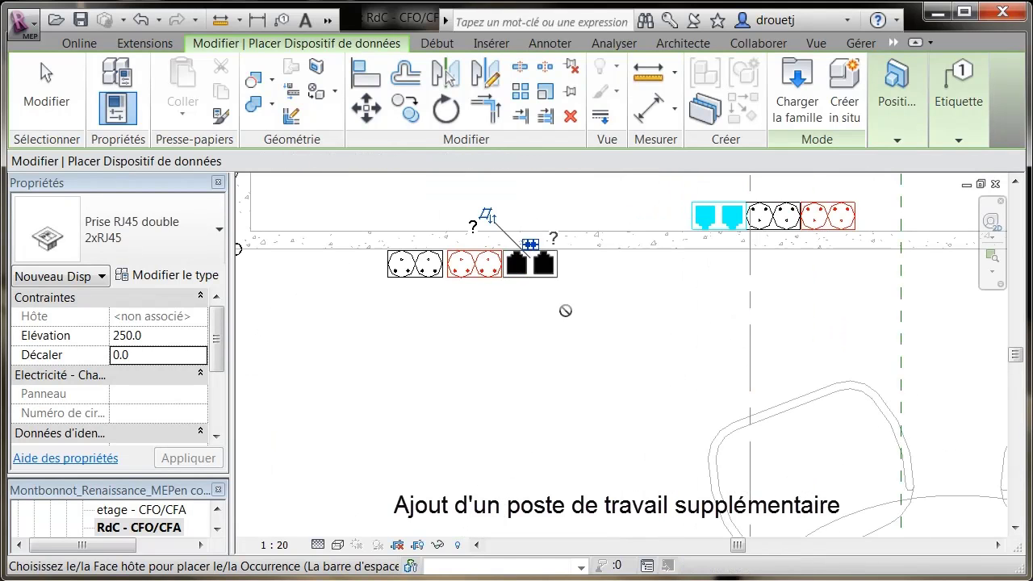
pyautogui.press('Escape')
pyautogui.press('Escape')
# - Set the Commentaires value of the new RJ45 double outlet to VDI
pyautogui.scroll(-1, 518, 349)
pyautogui.scroll(-1, 519, 349)
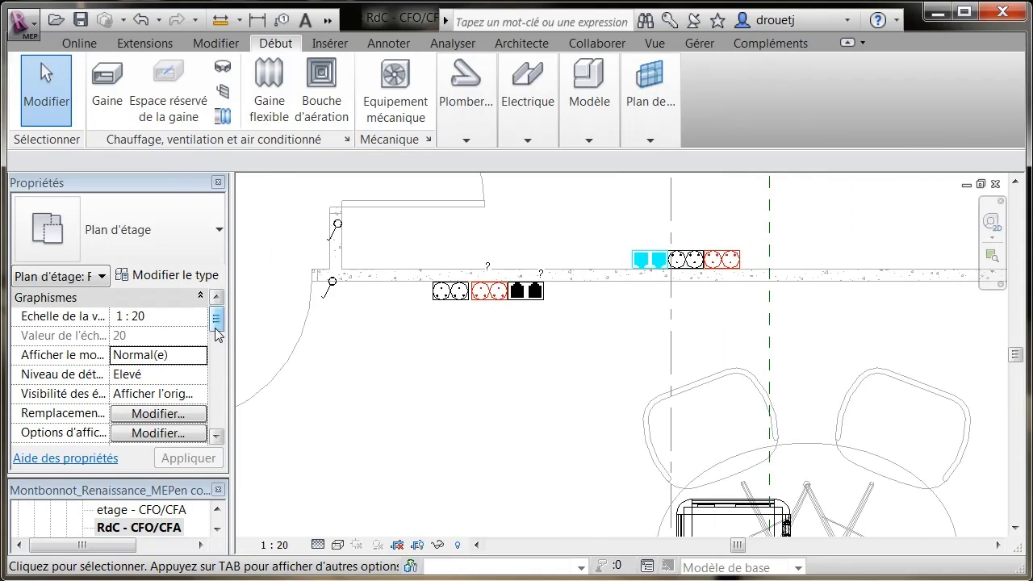
pyautogui.click(525, 290)
pyautogui.moveTo(217, 333); pyautogui.dragTo(216, 353)
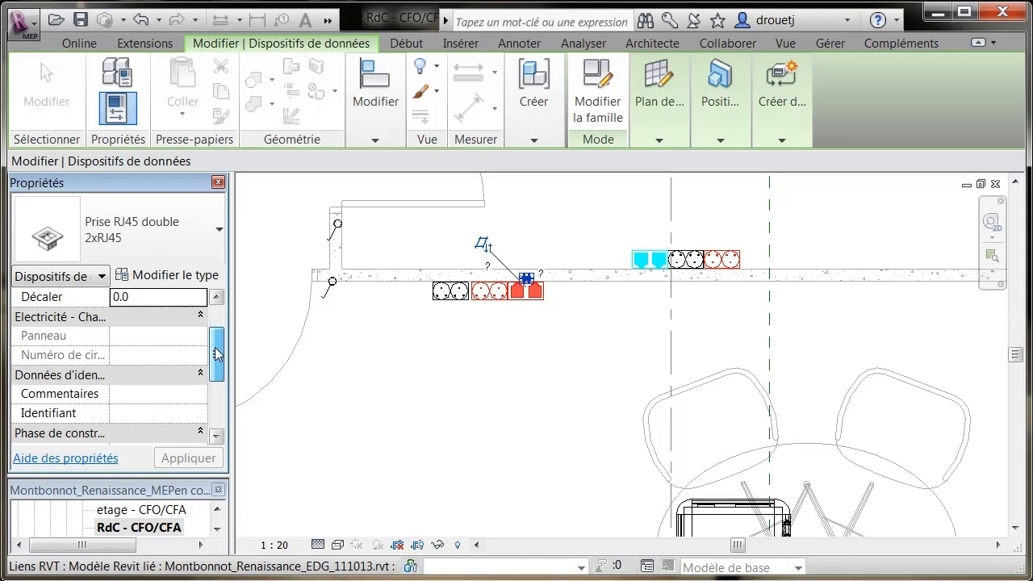
pyautogui.click(175, 397)
pyautogui.click(202, 393)
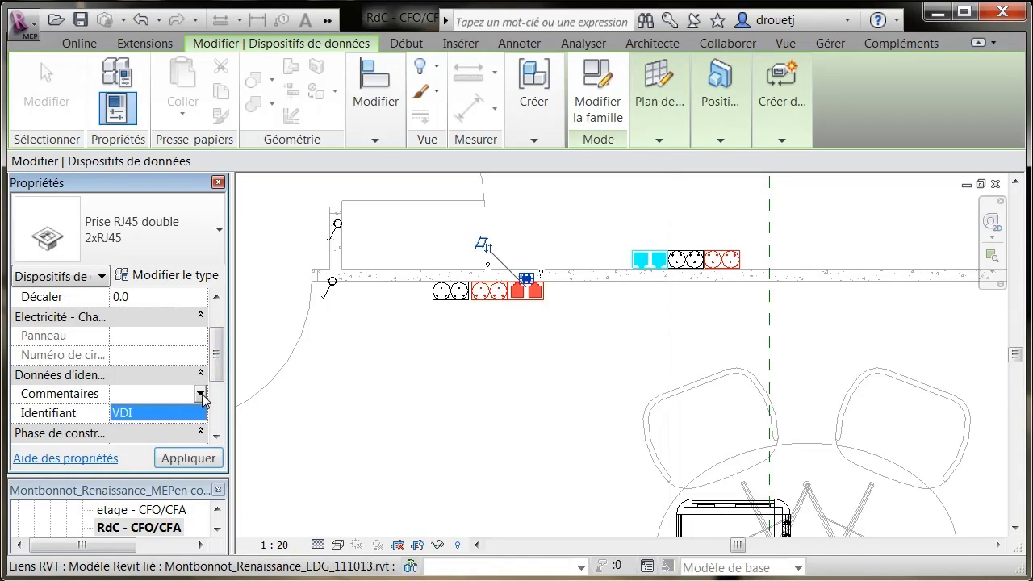
pyautogui.click(131, 412)
pyautogui.click(455, 399)
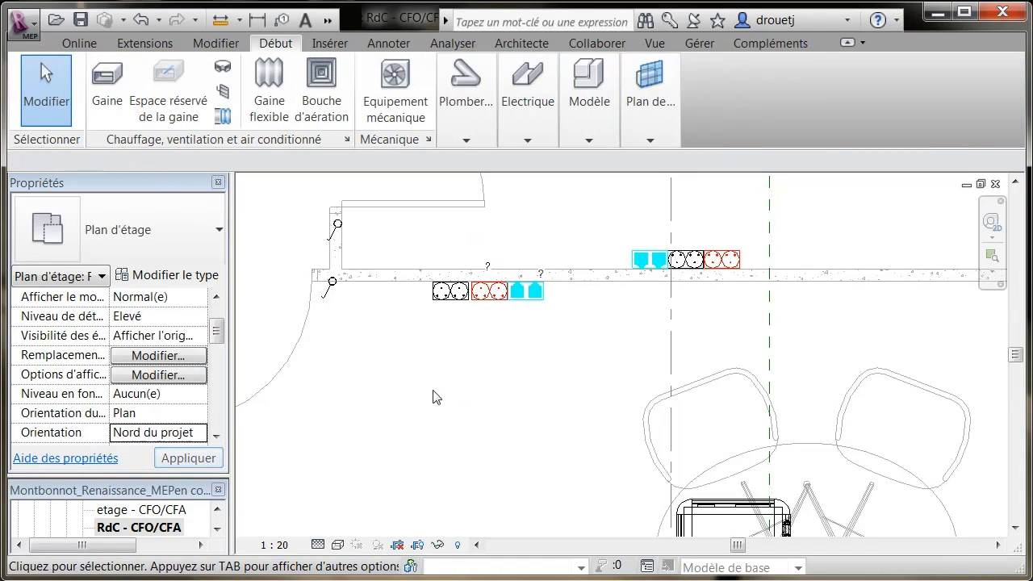
# - Add the new Prise double socket on the north wall to circuit 18, which feeds the east wall's double socket
pyautogui.scroll(-2, 451, 384)
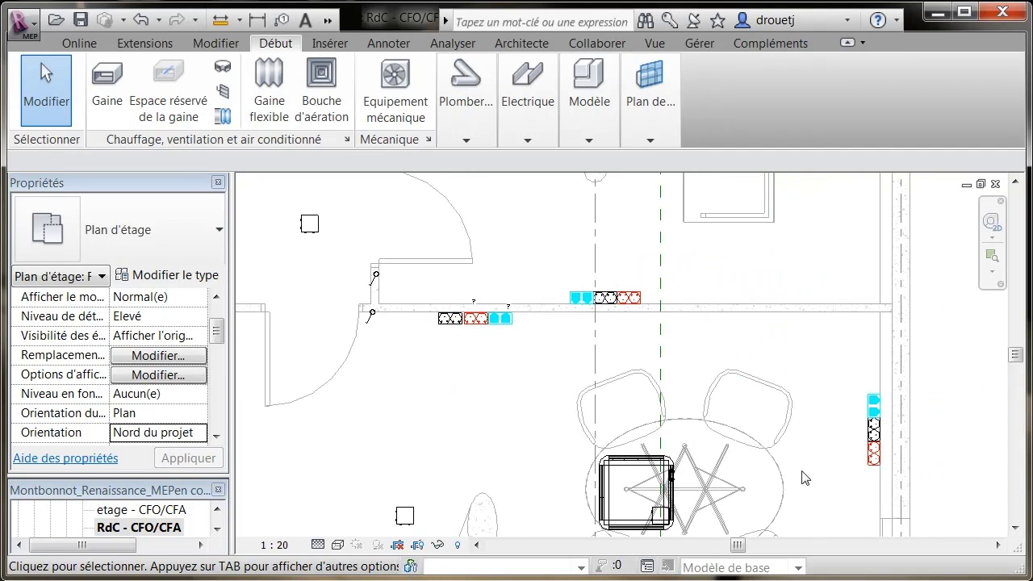
pyautogui.click(839, 438)
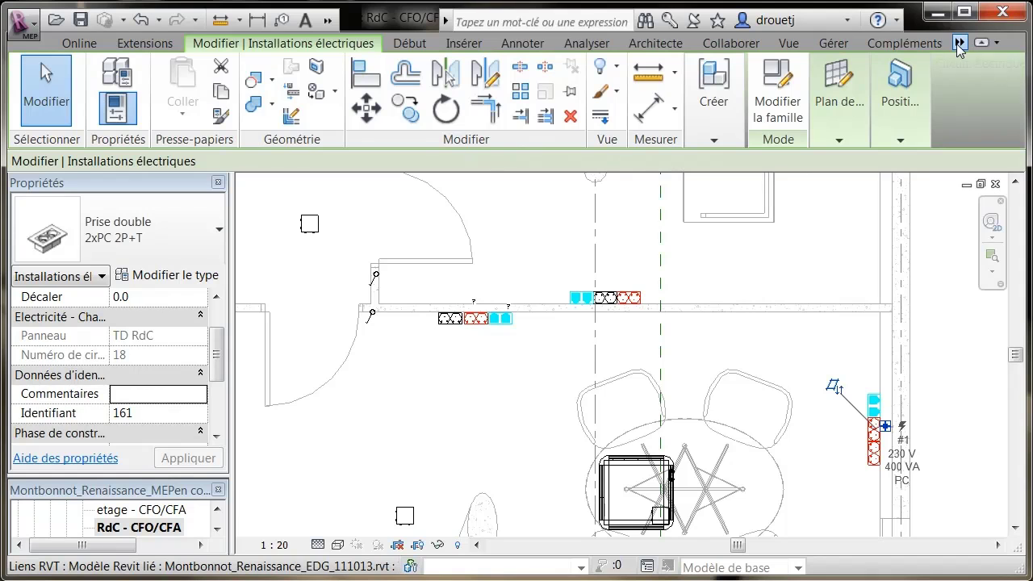
pyautogui.click(977, 63)
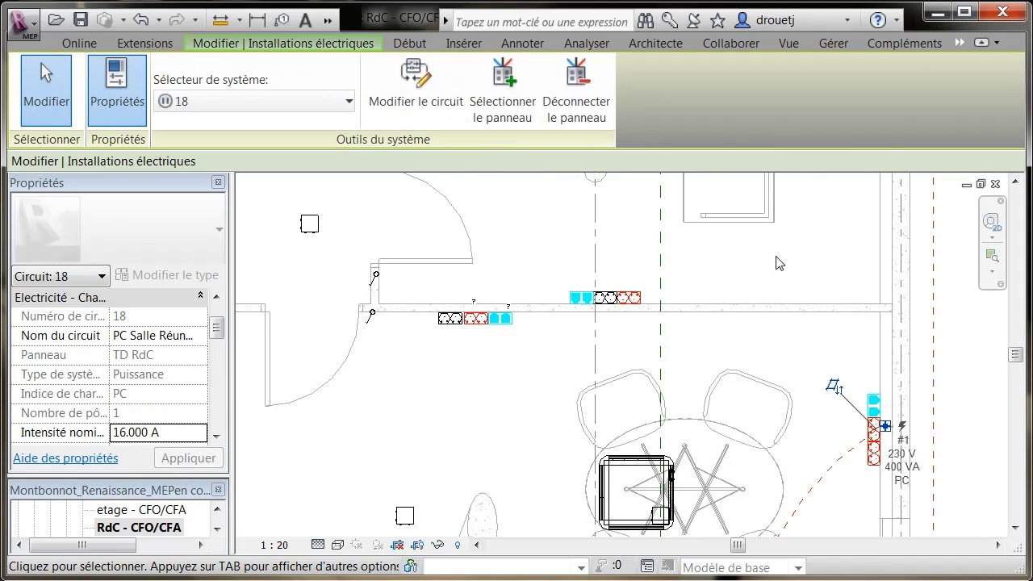
pyautogui.click(415, 85)
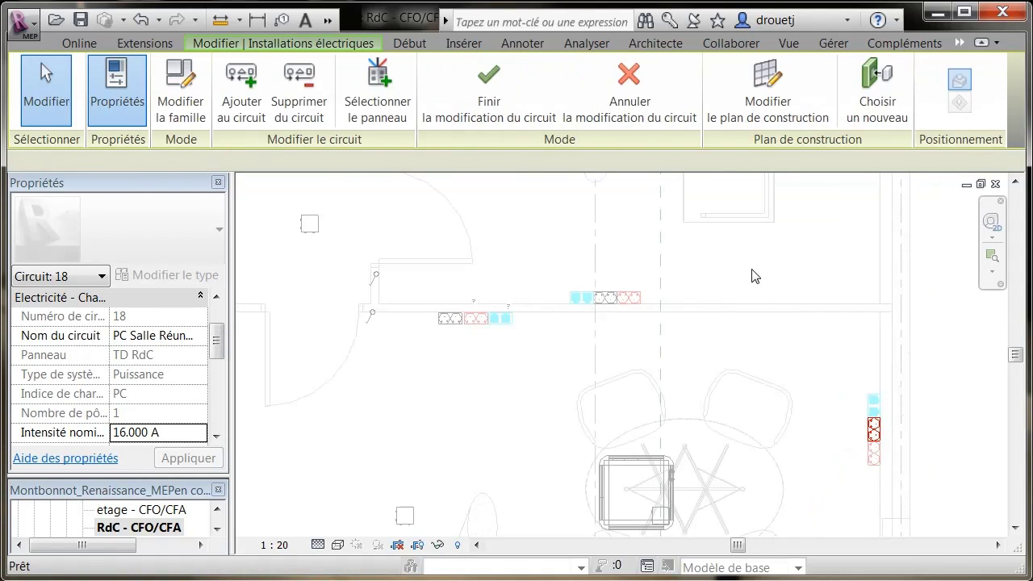
pyautogui.scroll(-1, 754, 275)
pyautogui.scroll(-2, 755, 274)
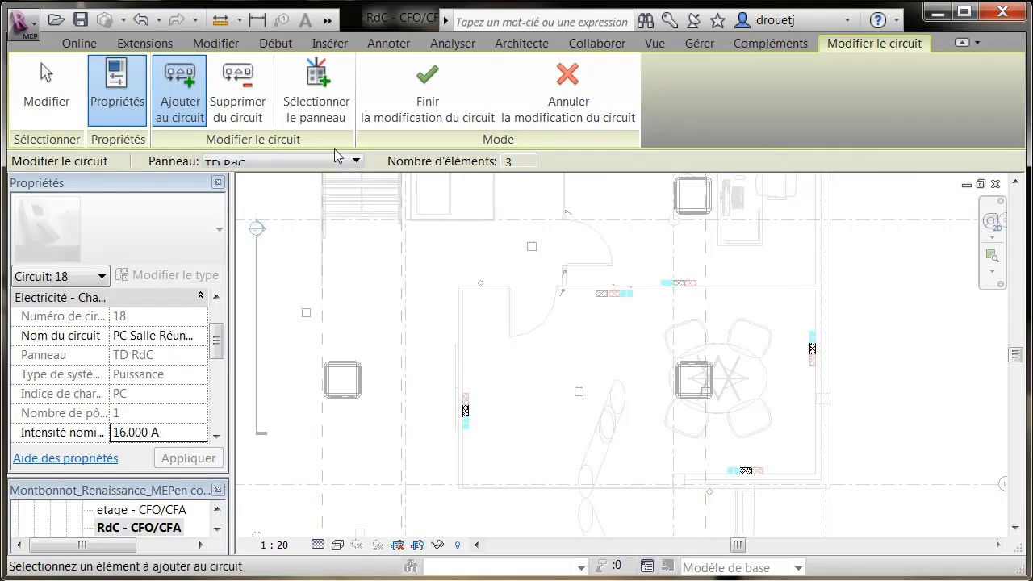
pyautogui.click(602, 297)
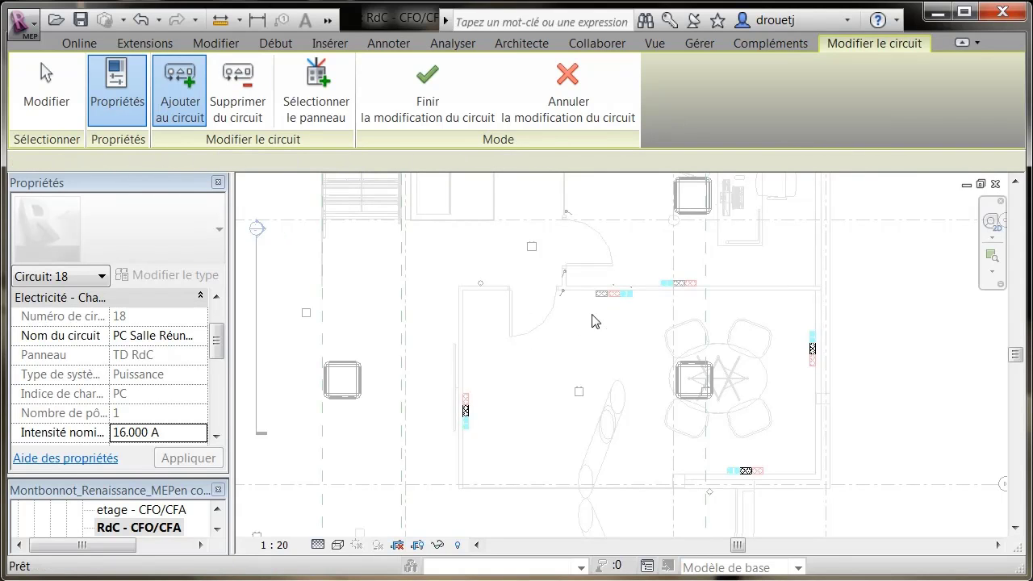
pyautogui.click(426, 101)
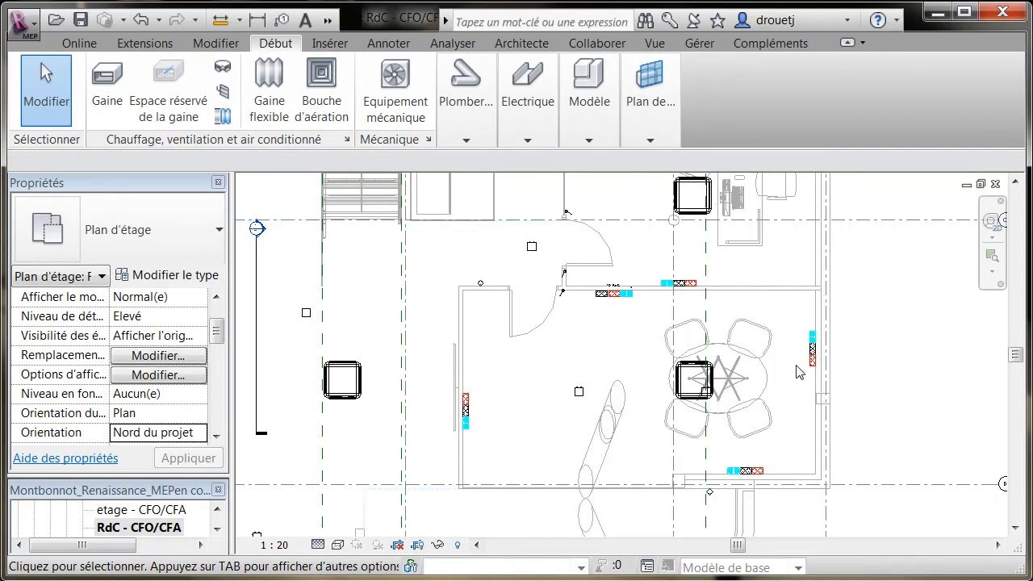
# - Add the new detrompee socket on the north wall to circuit 14 with TD ondulé as its panel
pyautogui.click(812, 367)
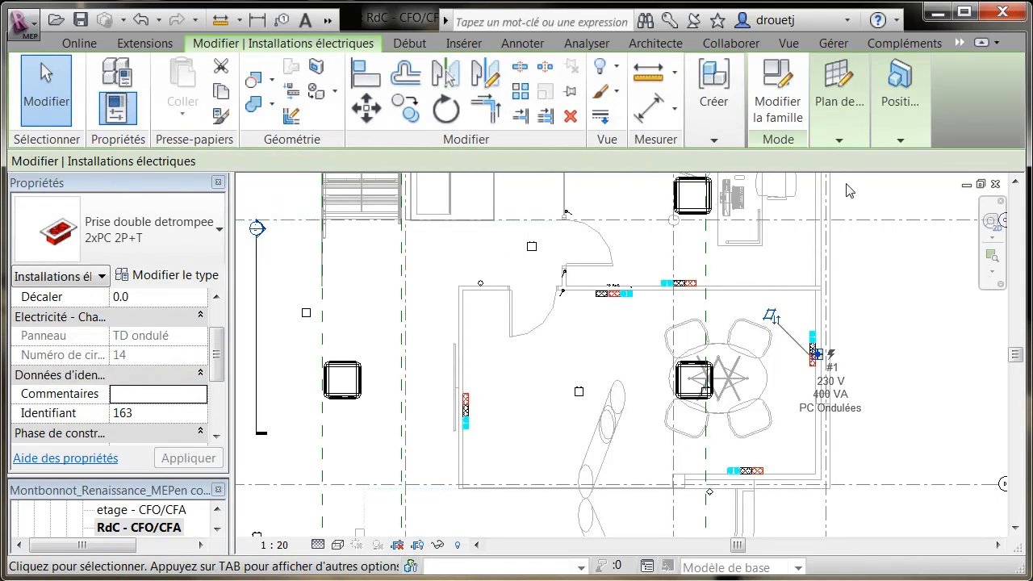
pyautogui.click(960, 43)
pyautogui.click(968, 66)
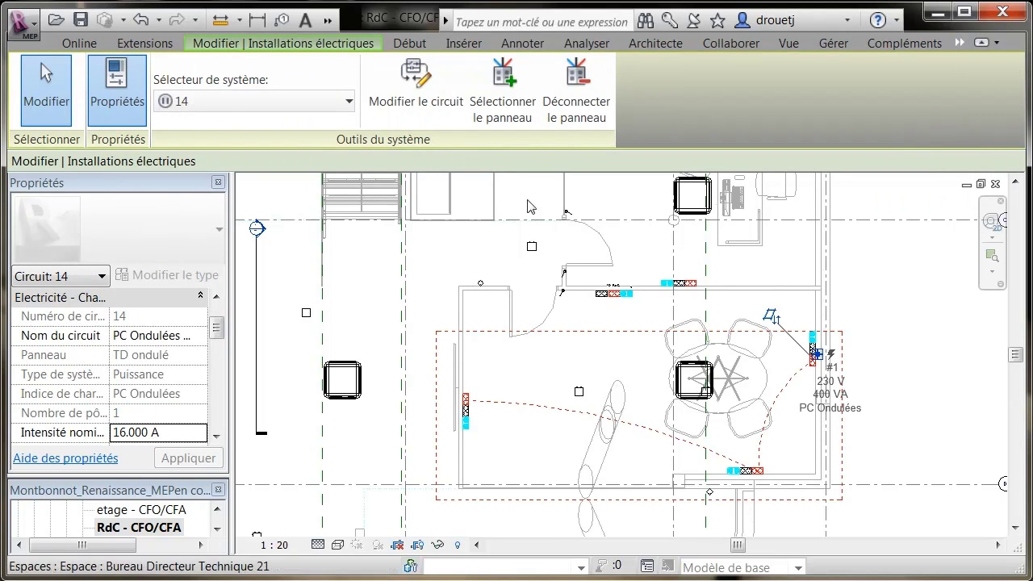
pyautogui.click(435, 90)
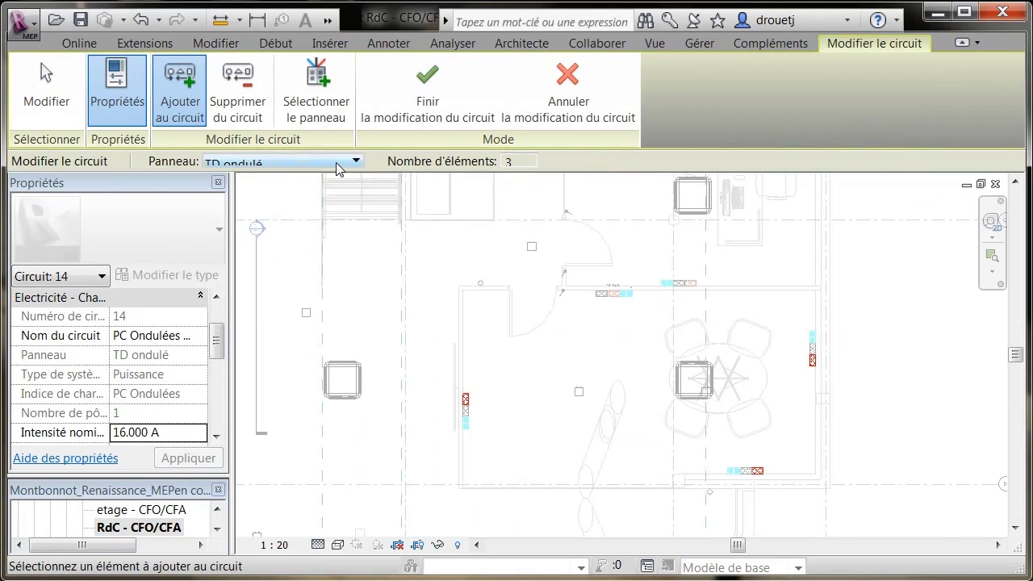
pyautogui.click(337, 166)
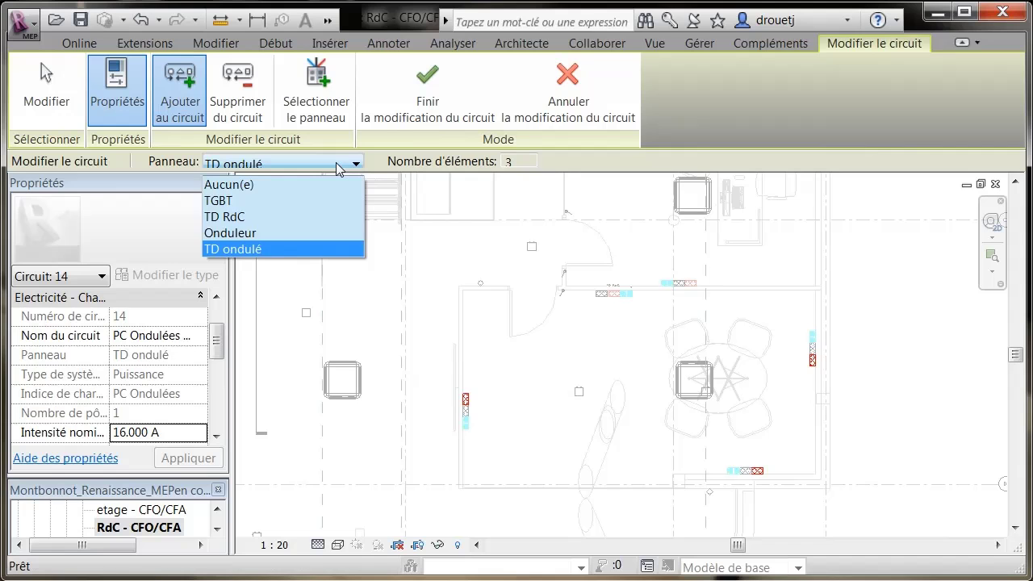
pyautogui.click(240, 249)
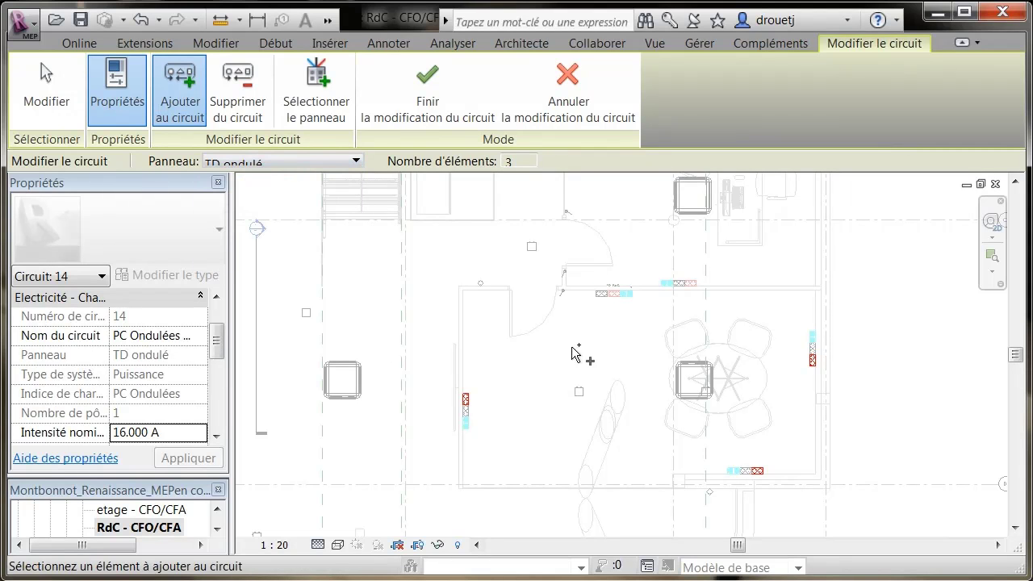
pyautogui.click(426, 91)
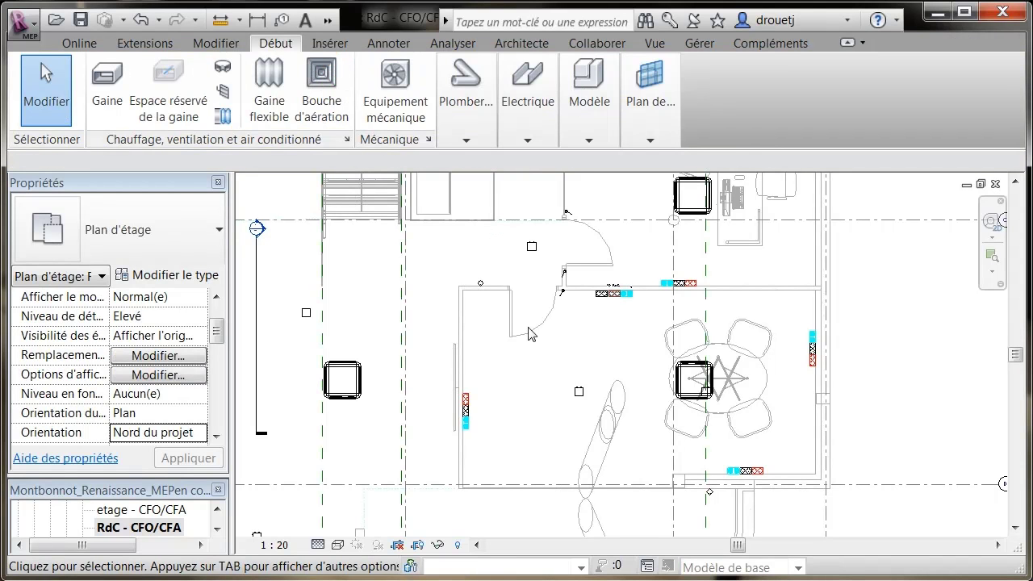
# - Create a Donnée circuit for the new RJ45 double outlet on the meeting room's north wall
pyautogui.scroll(5, 630, 322)
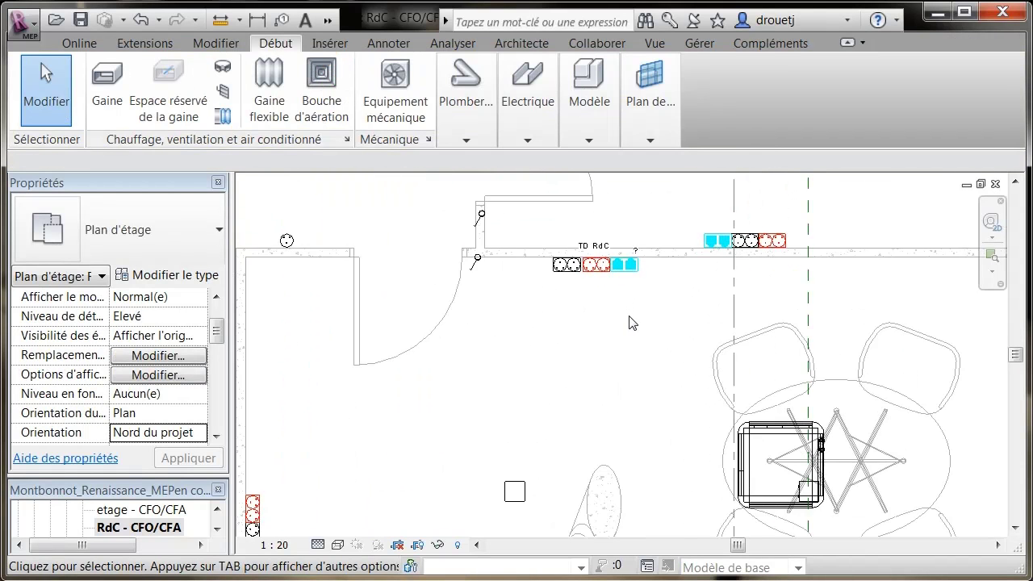
pyautogui.click(623, 257)
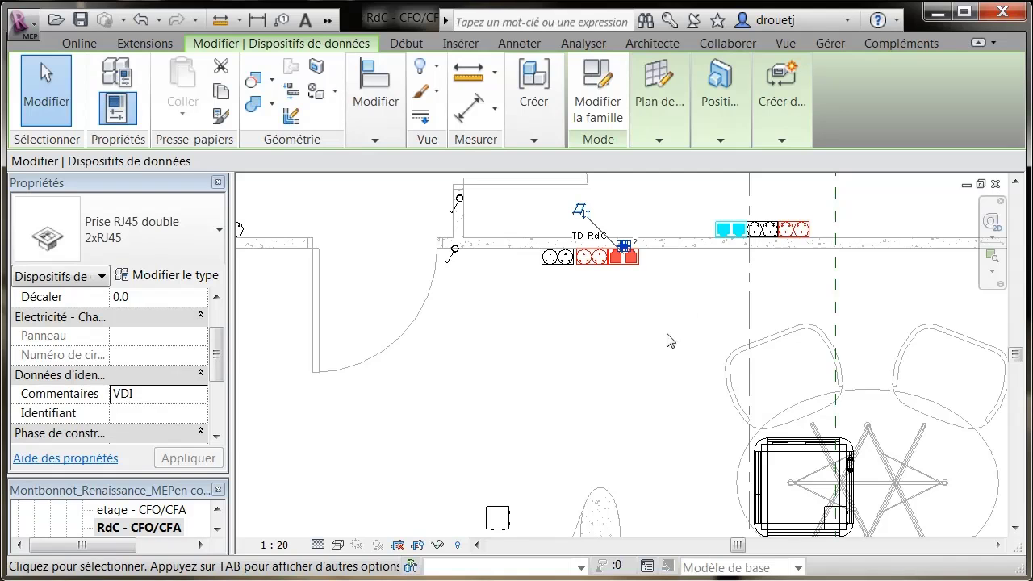
pyautogui.click(780, 142)
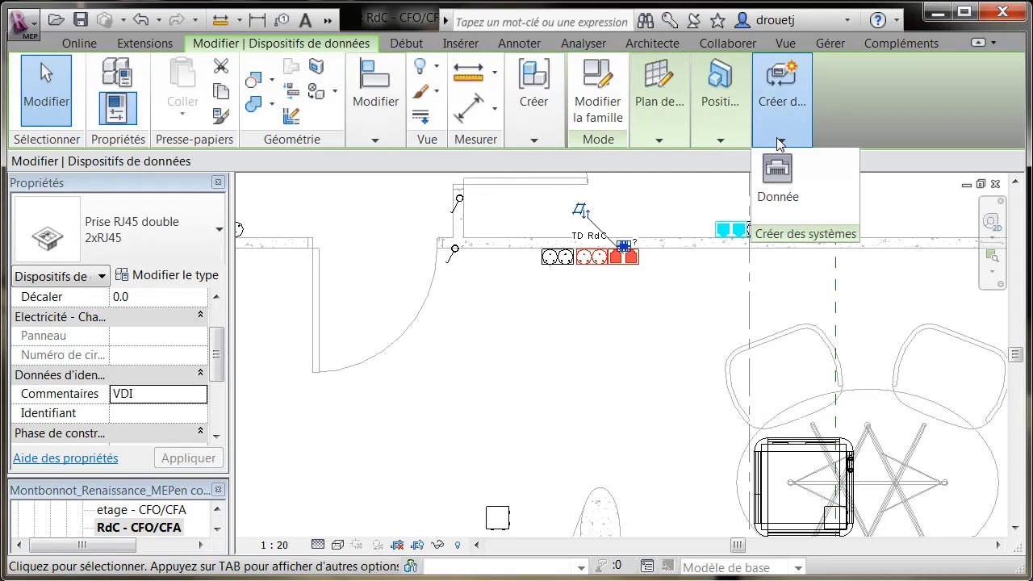
pyautogui.click(778, 188)
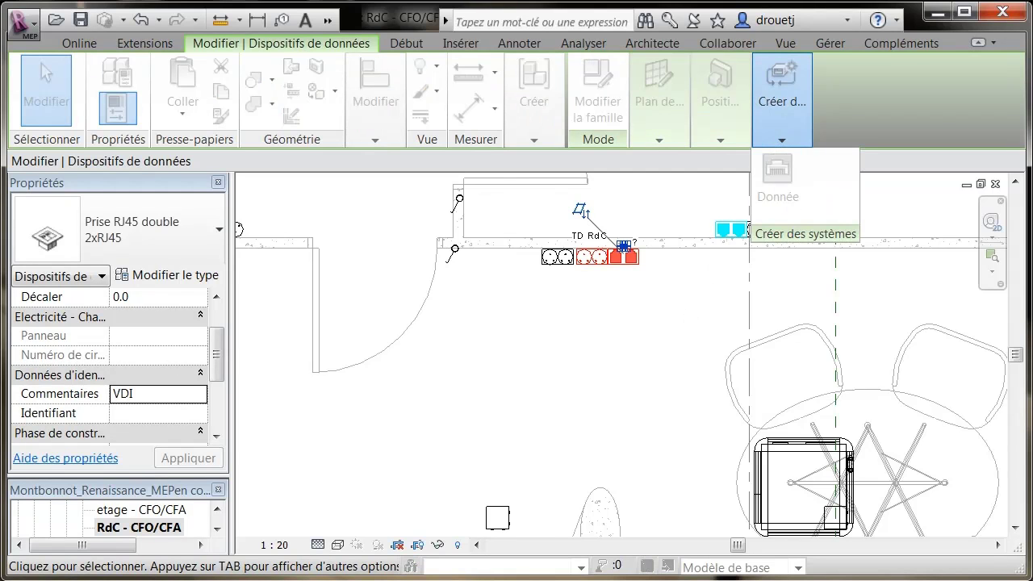
# - Name the new data circuit RJ 7 Salle Réunion Boccaccio
pyautogui.moveTo(739, 327); pyautogui.dragTo(470, 94)
pyautogui.click(413, 339)
pyautogui.click(209, 355)
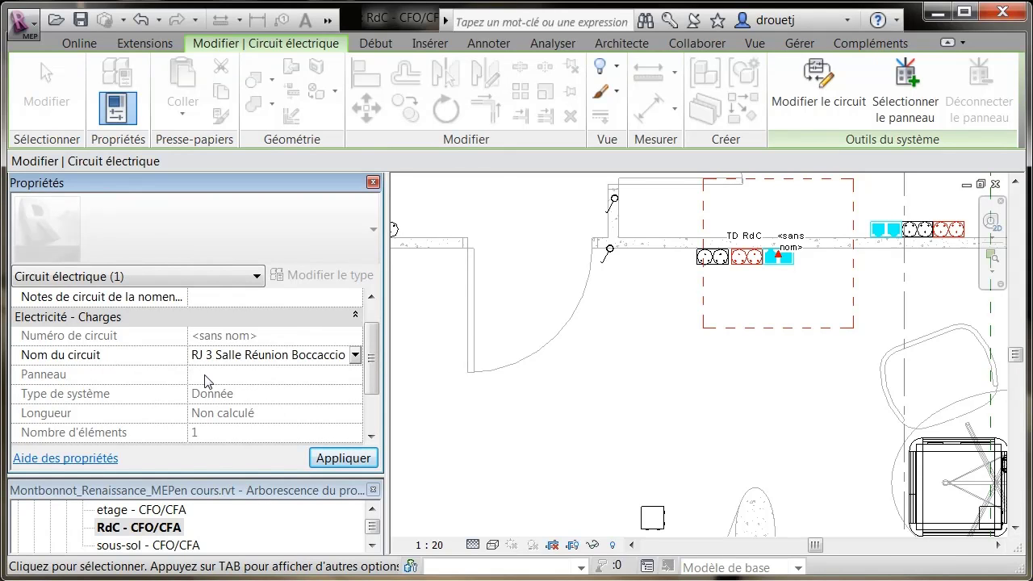
pyautogui.press('Delete')
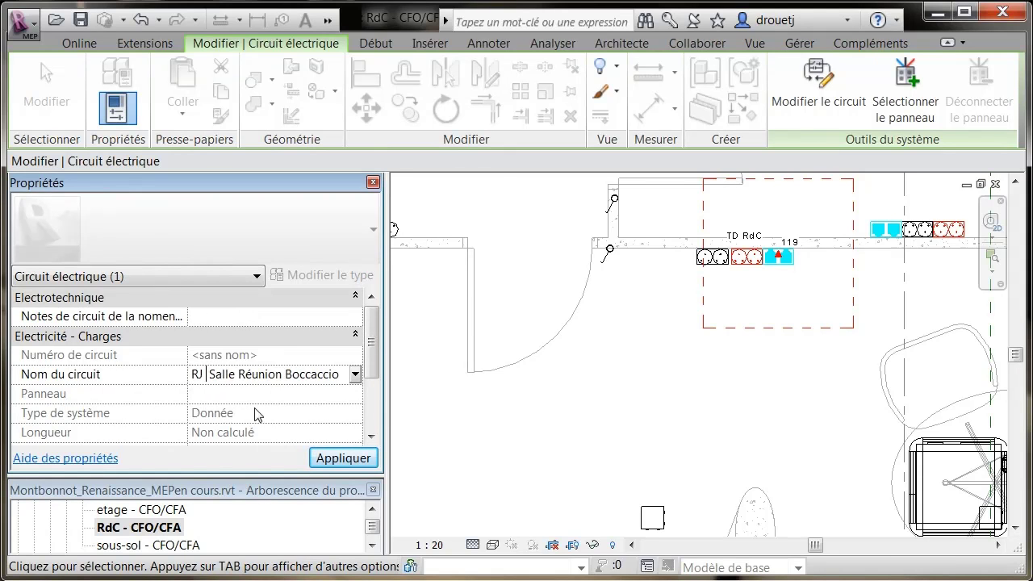
pyautogui.write('7')
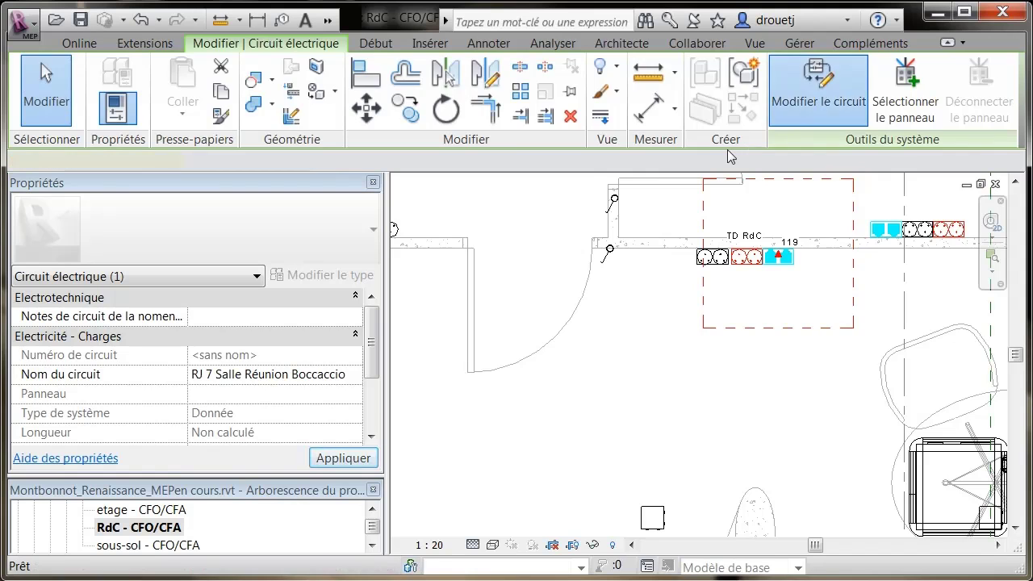
# - Assign the RGT/RGI panel to the new data circuit and finish the circuit edit
pyautogui.click(818, 81)
pyautogui.click(324, 161)
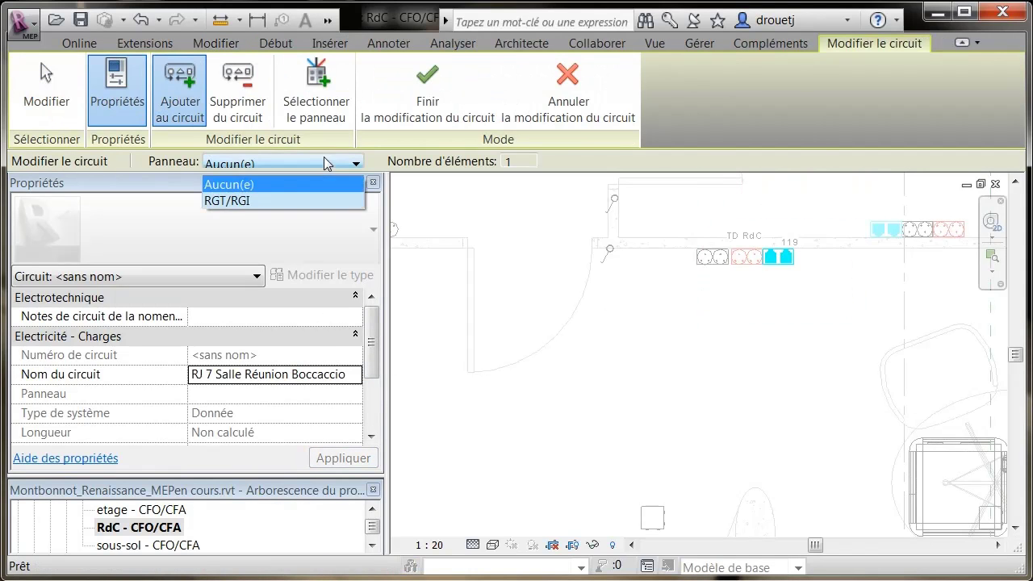
pyautogui.click(272, 201)
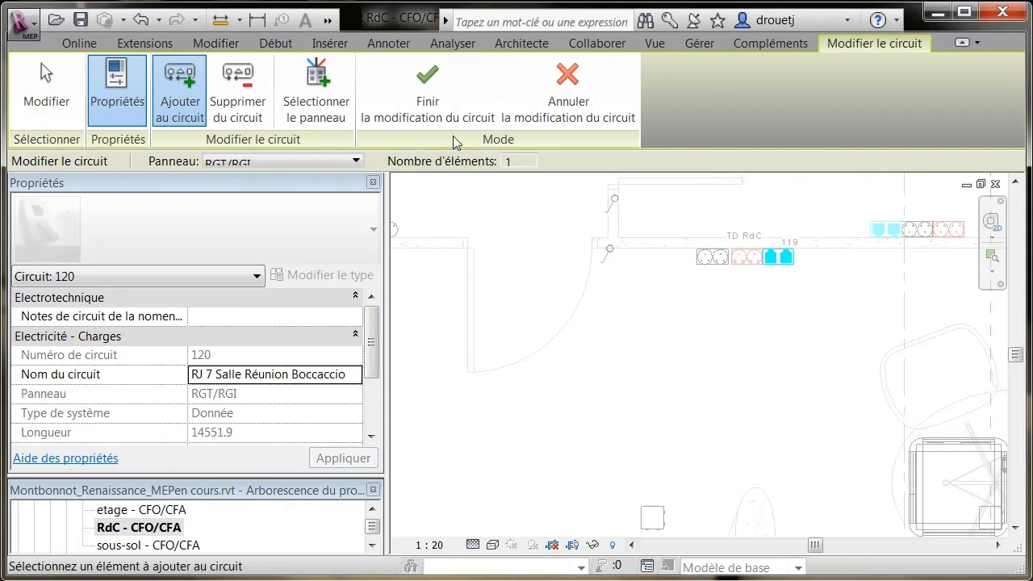
pyautogui.click(418, 93)
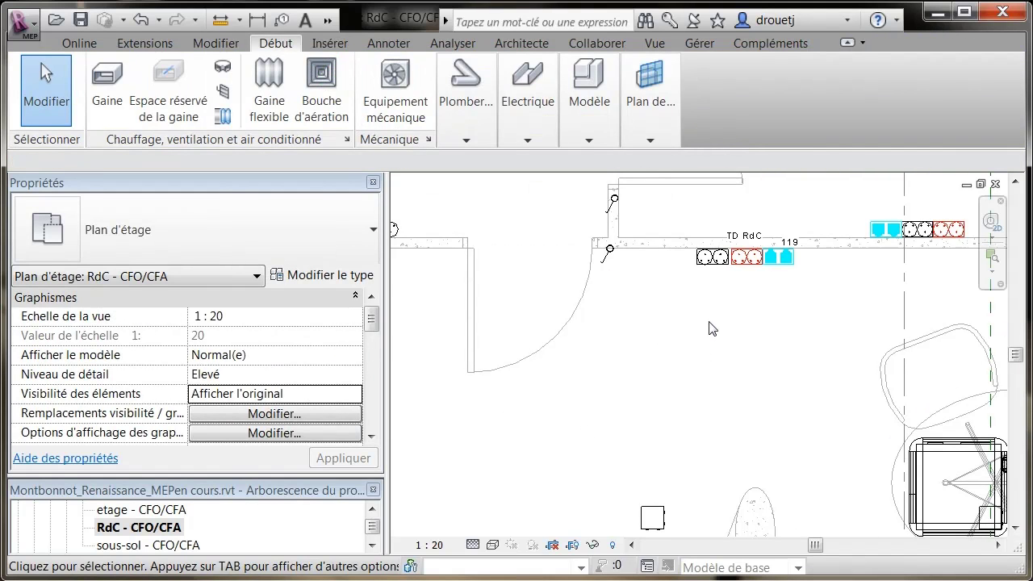
# - Convert circuit 18, which links the meeting room's Prise double sockets, into arc wires
pyautogui.scroll(-4, 661, 306)
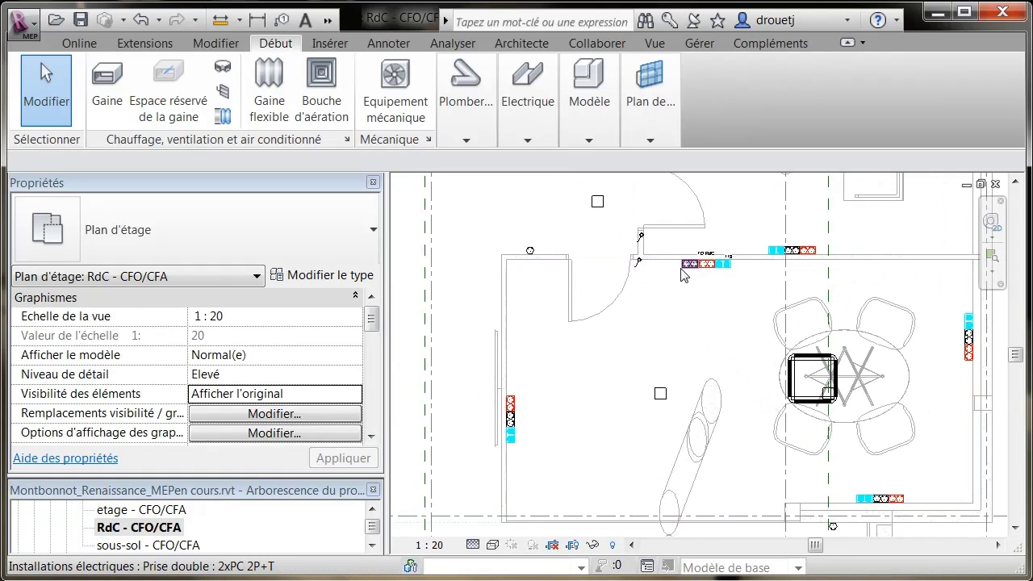
pyautogui.press('Tab')
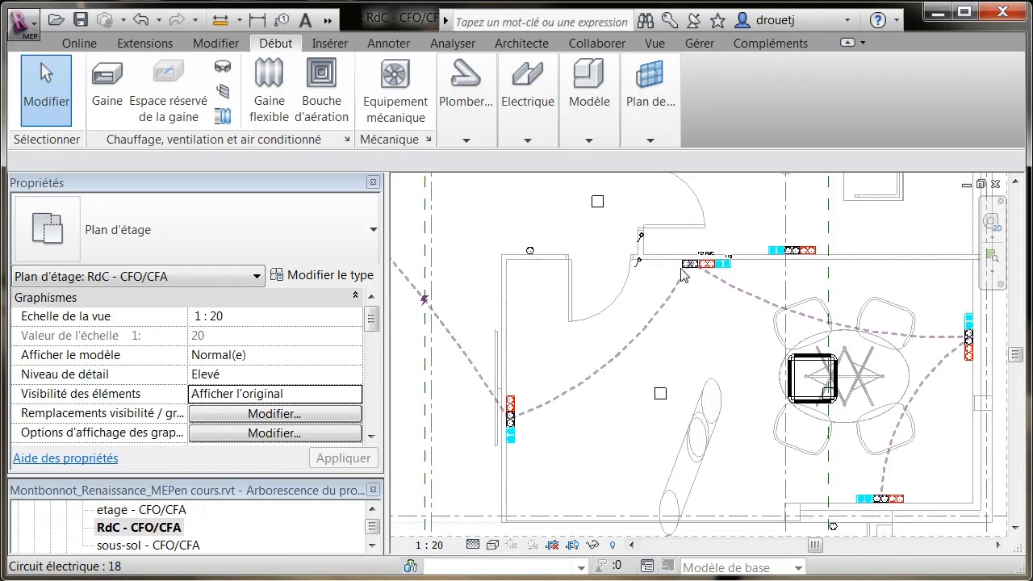
pyautogui.click(682, 274)
pyautogui.click(857, 139)
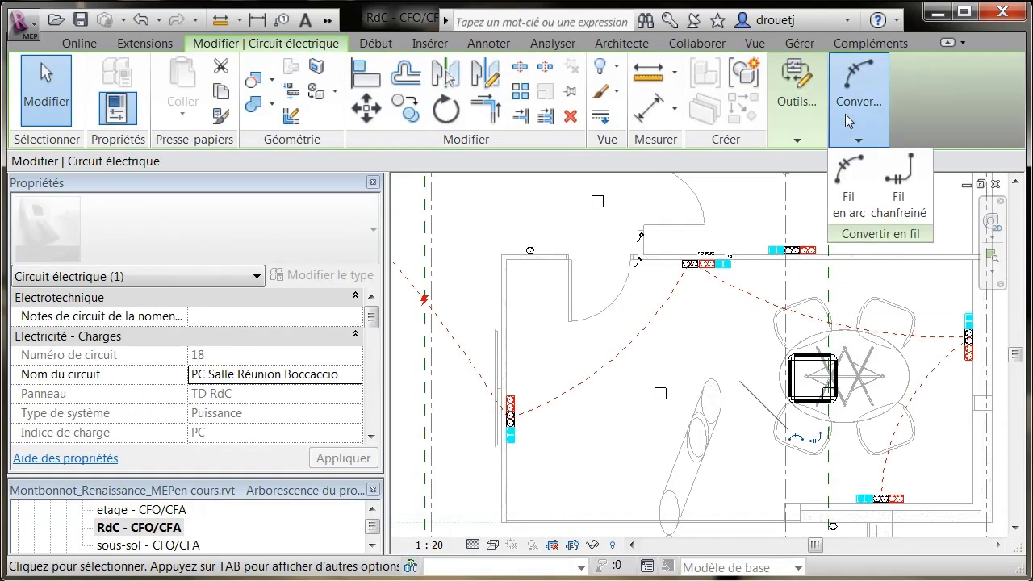
pyautogui.click(855, 167)
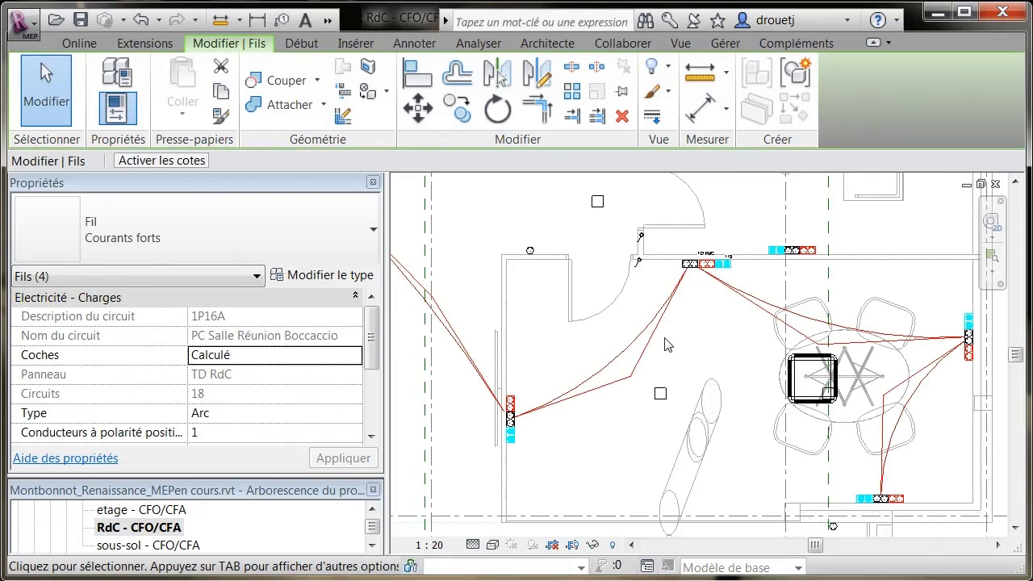
pyautogui.click(722, 314)
pyautogui.press('Escape')
pyautogui.scroll(2, 722, 310)
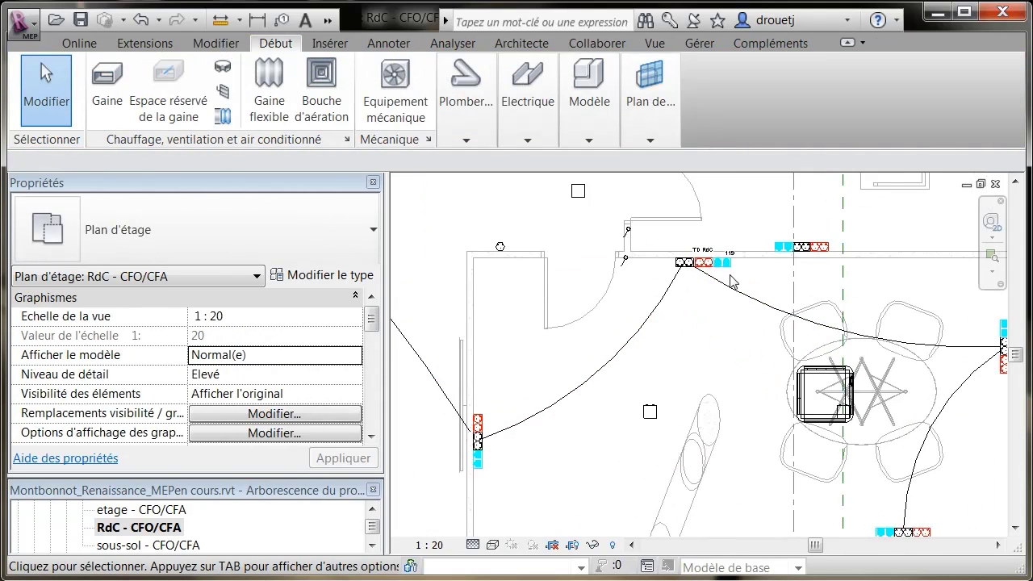
# - Create a 230 V power circuit (Puissance) for the Ventilo convecteur a cassettes above the meeting table
pyautogui.scroll(-2, 686, 262)
pyautogui.scroll(-1, 686, 274)
pyautogui.scroll(-1, 758, 355)
pyautogui.scroll(-1, 762, 367)
pyautogui.moveTo(506, 324); pyautogui.dragTo(571, 439, button='middle')
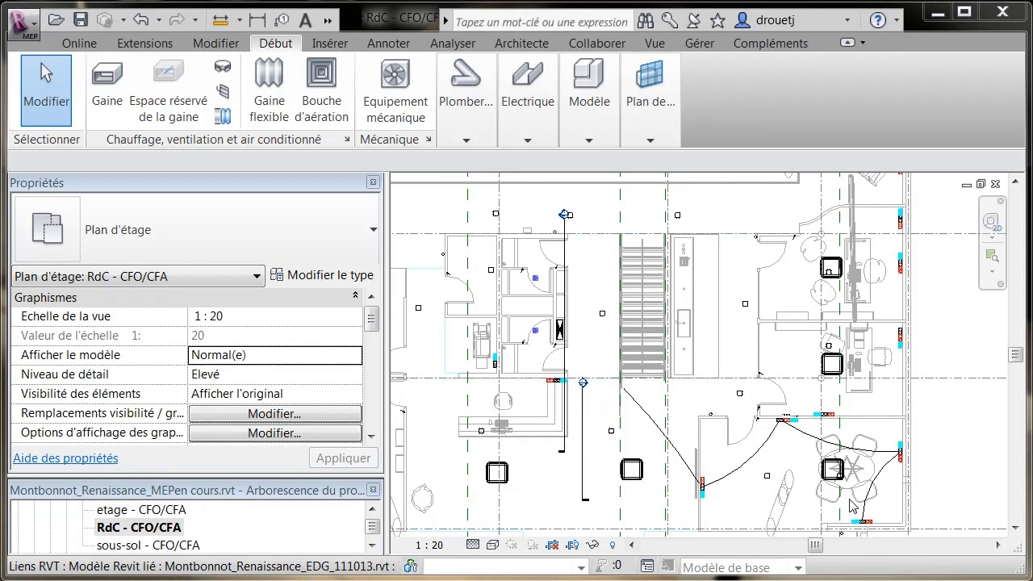
pyautogui.scroll(4, 869, 472)
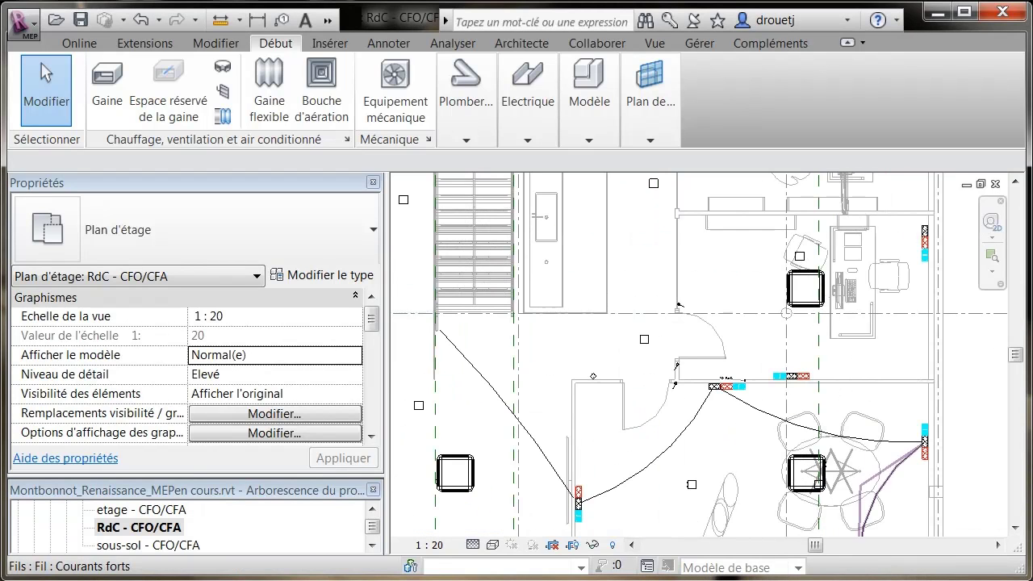
pyautogui.scroll(1, 807, 500)
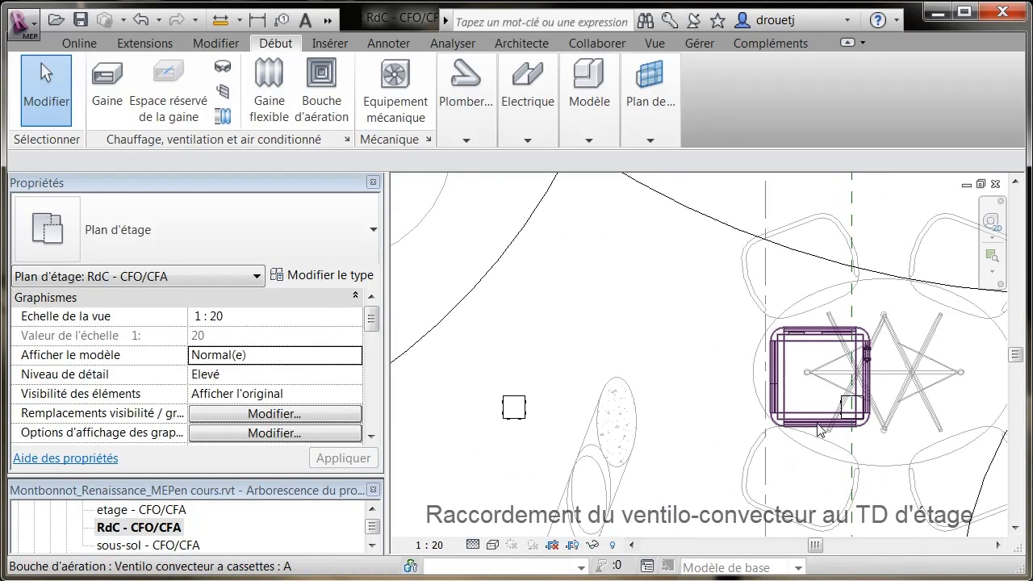
pyautogui.click(820, 430)
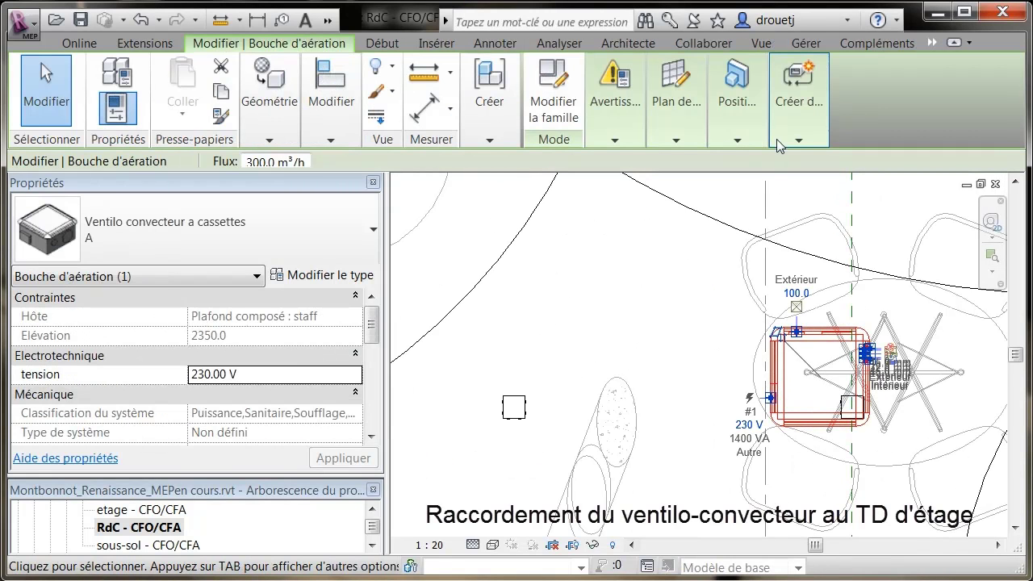
pyautogui.moveTo(783, 136)
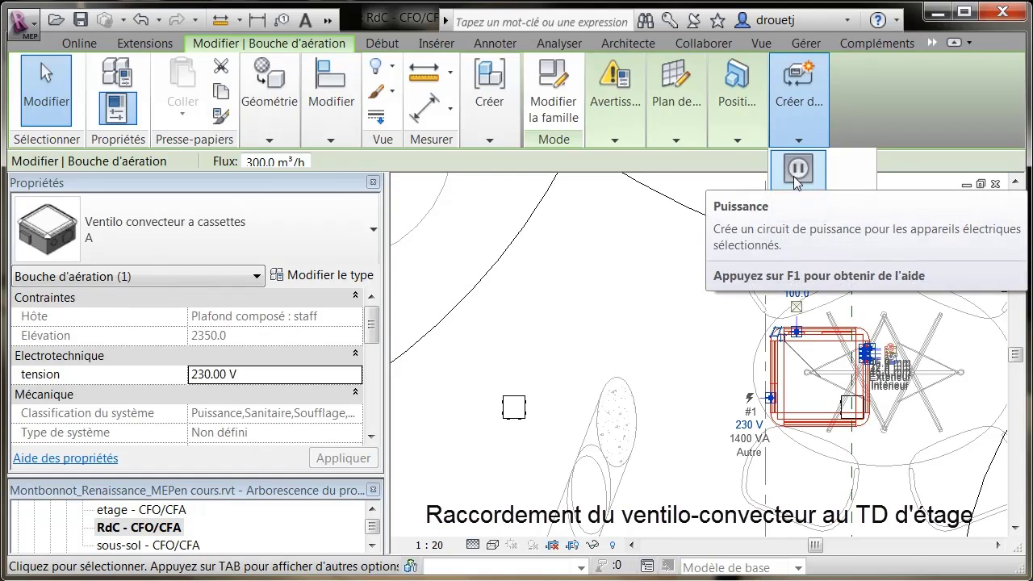
pyautogui.click(793, 176)
pyautogui.moveTo(320, 75); pyautogui.dragTo(474, 94)
pyautogui.moveTo(604, 170); pyautogui.dragTo(604, 185)
pyautogui.click(519, 185)
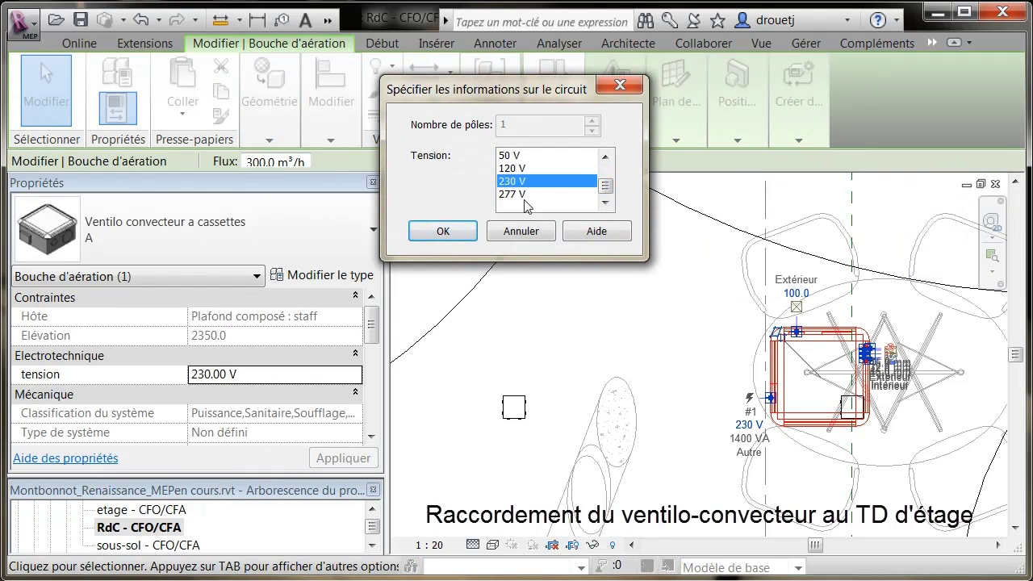
pyautogui.click(440, 232)
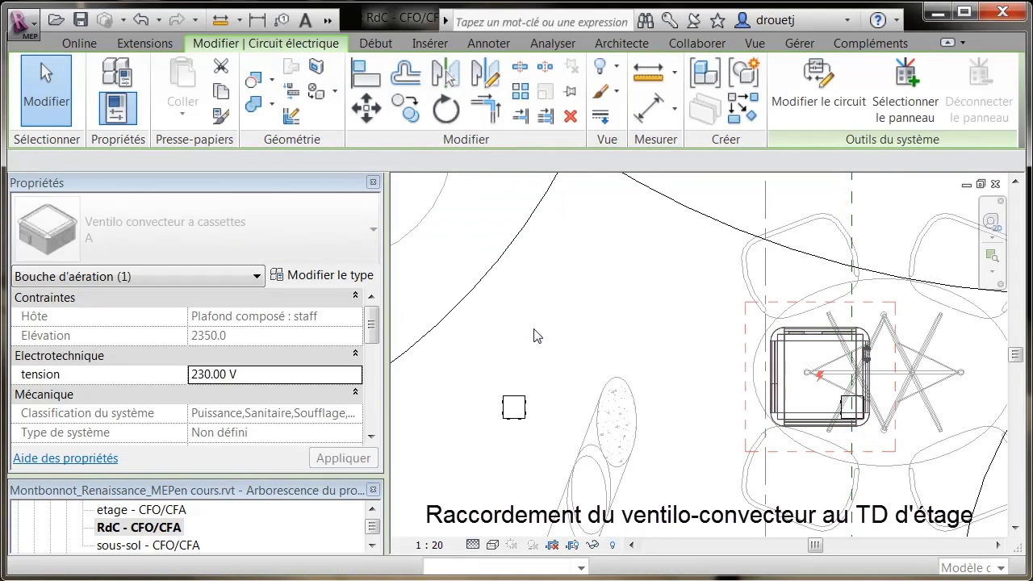
# - Edit the fan coil's new power circuit to use TD RdC as its panel
pyautogui.click(816, 80)
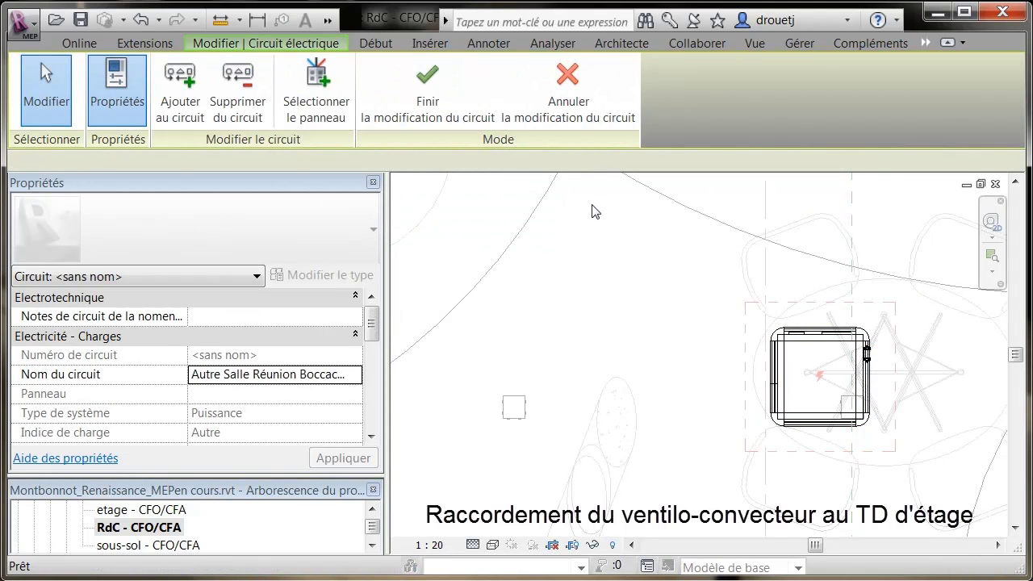
pyautogui.click(313, 164)
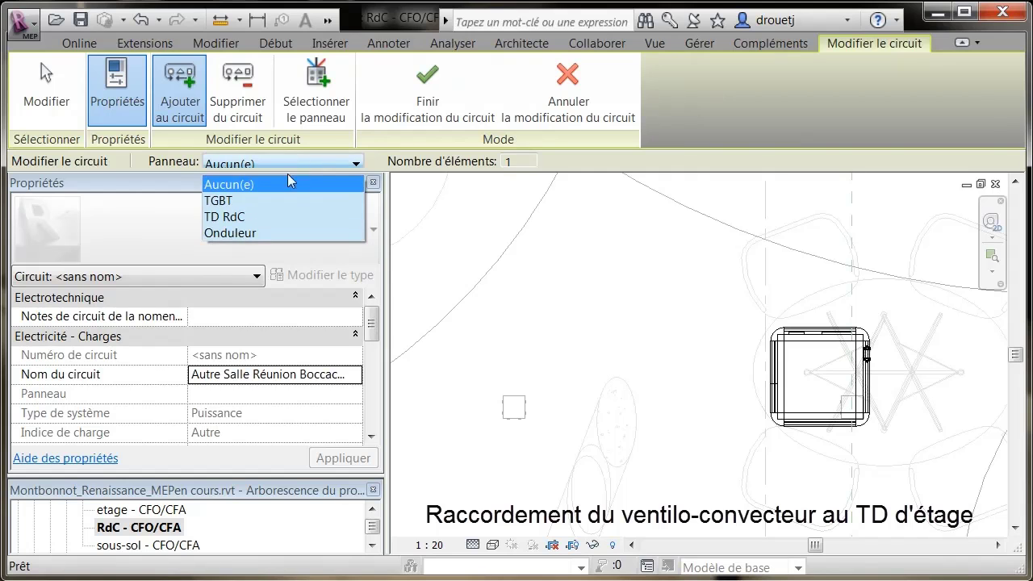
pyautogui.click(242, 215)
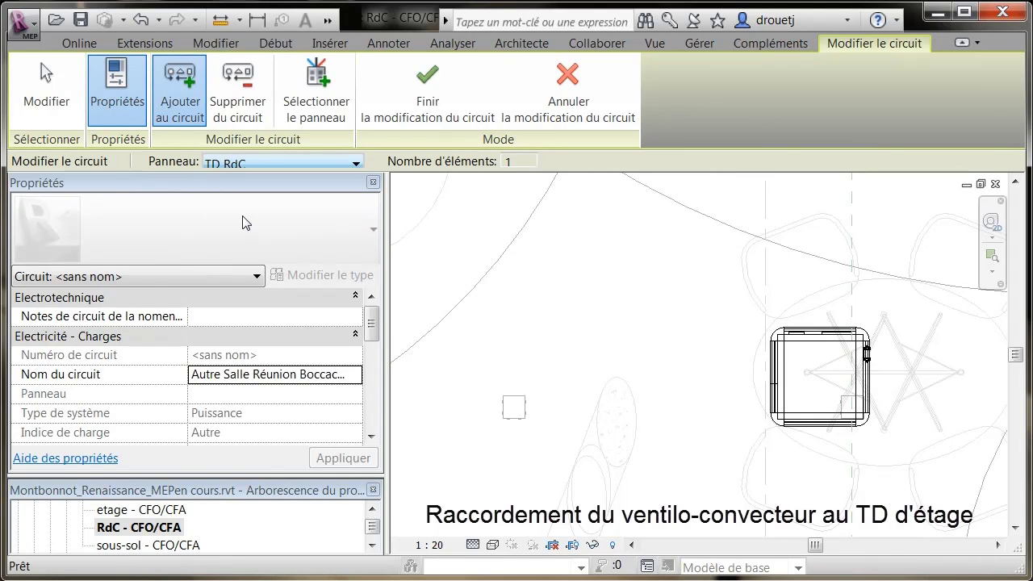
# - Rename the fan coil's circuit VC Salle Réunion Boccaccio and finish the circuit edit
pyautogui.click(224, 375)
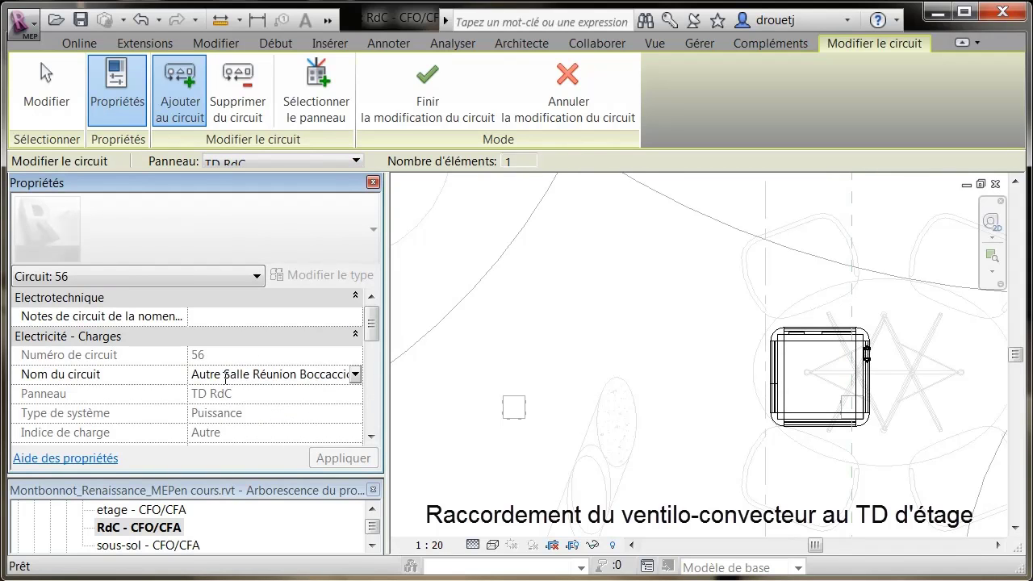
pyautogui.click(355, 375)
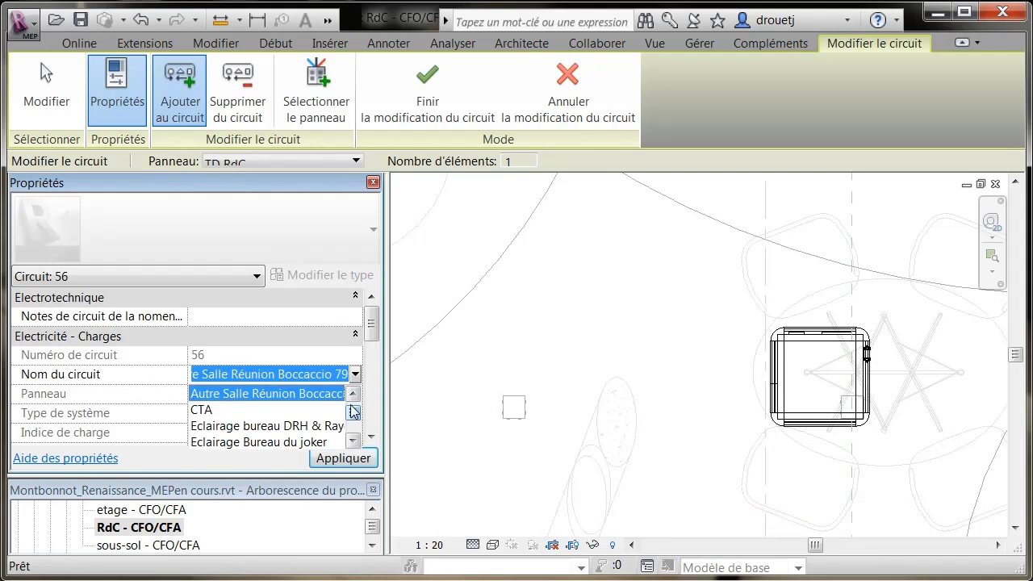
pyautogui.click(276, 374)
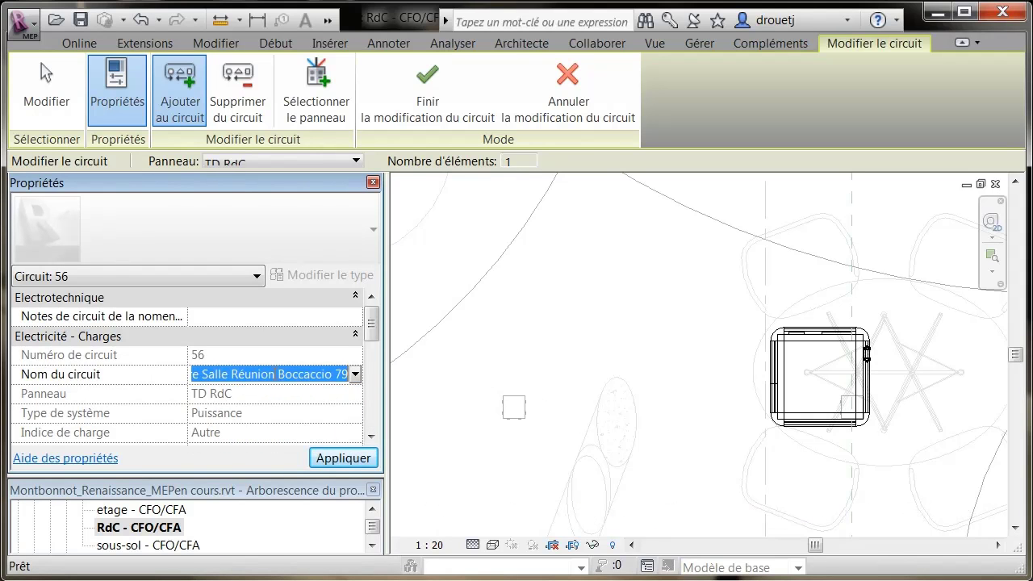
pyautogui.click(200, 375)
pyautogui.moveTo(172, 377); pyautogui.dragTo(171, 383)
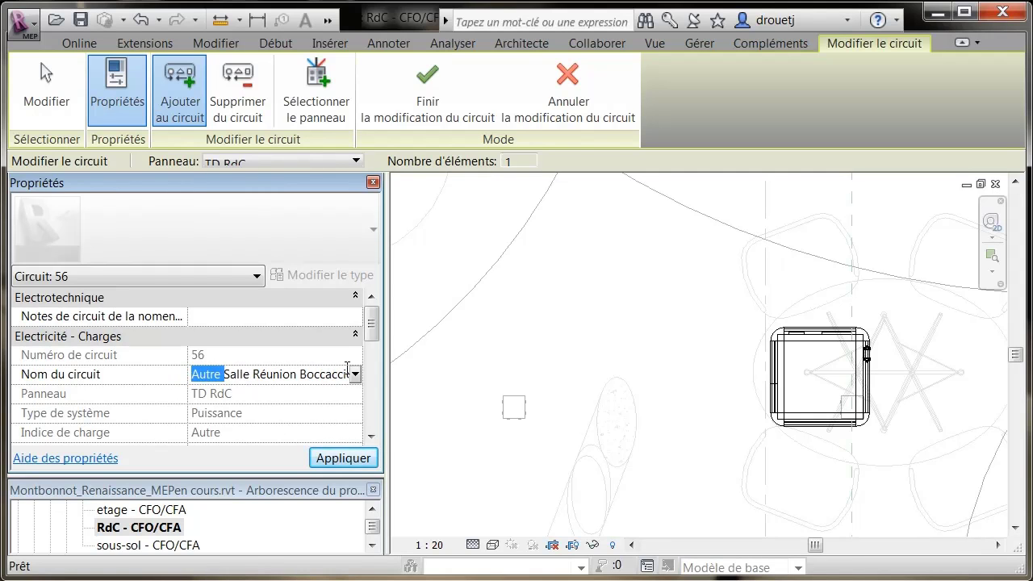
pyautogui.write('VC')
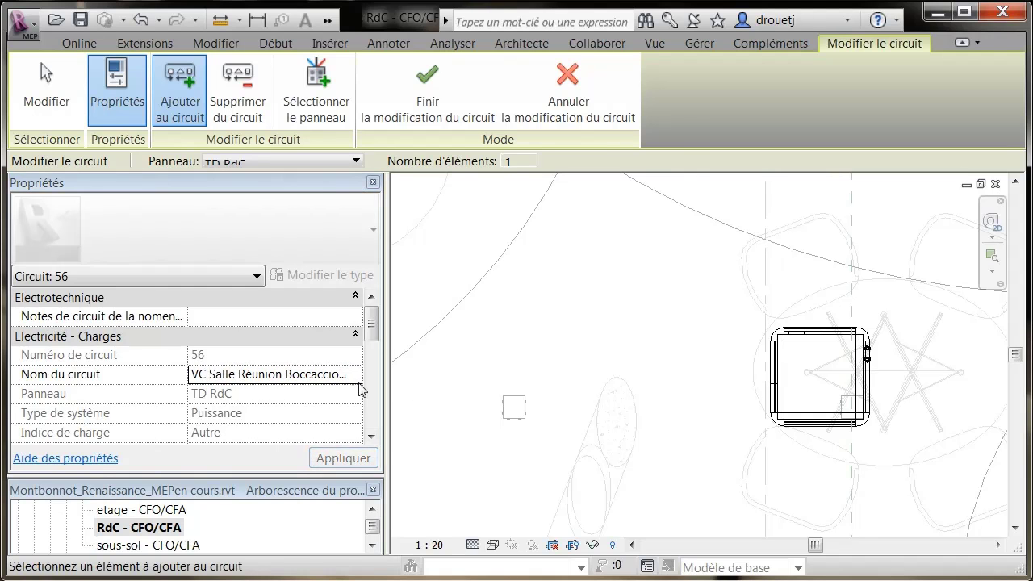
pyautogui.click(431, 88)
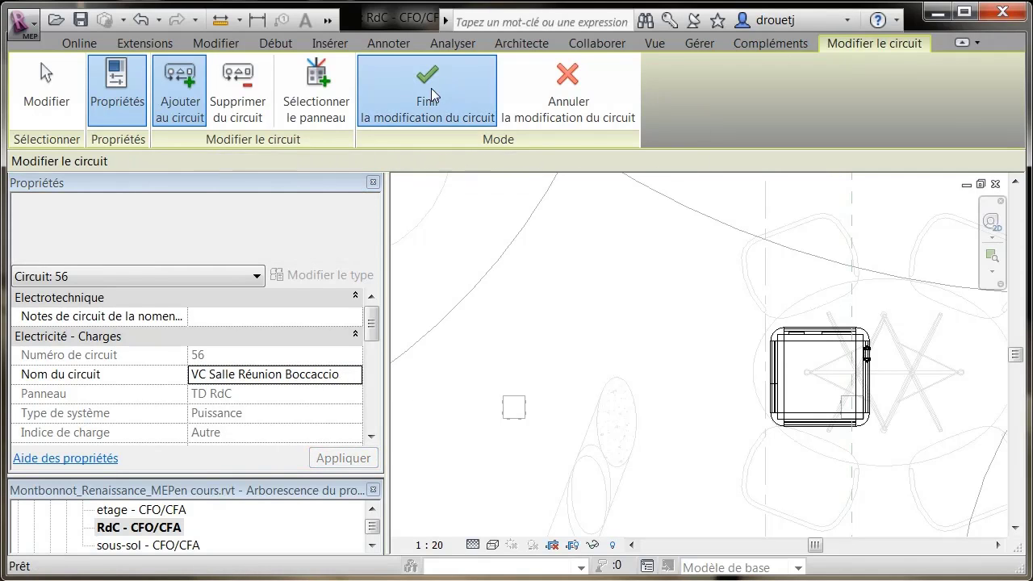
# - Create a panel schedule for the TD RdC distribution board on the ground-floor plan, using the Tableau Divisionnaire template
pyautogui.scroll(-5, 751, 363)
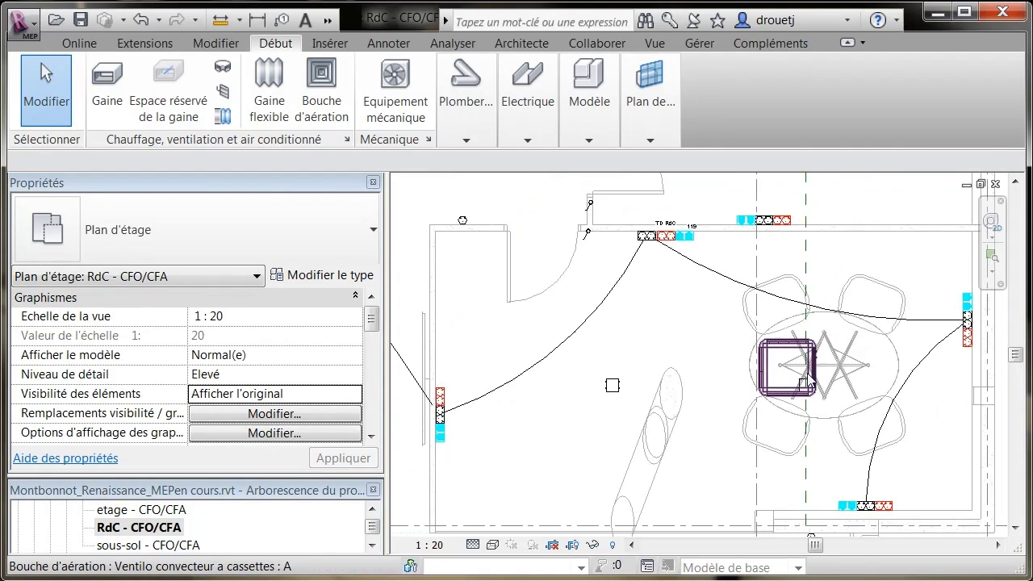
pyautogui.scroll(-3, 806, 375)
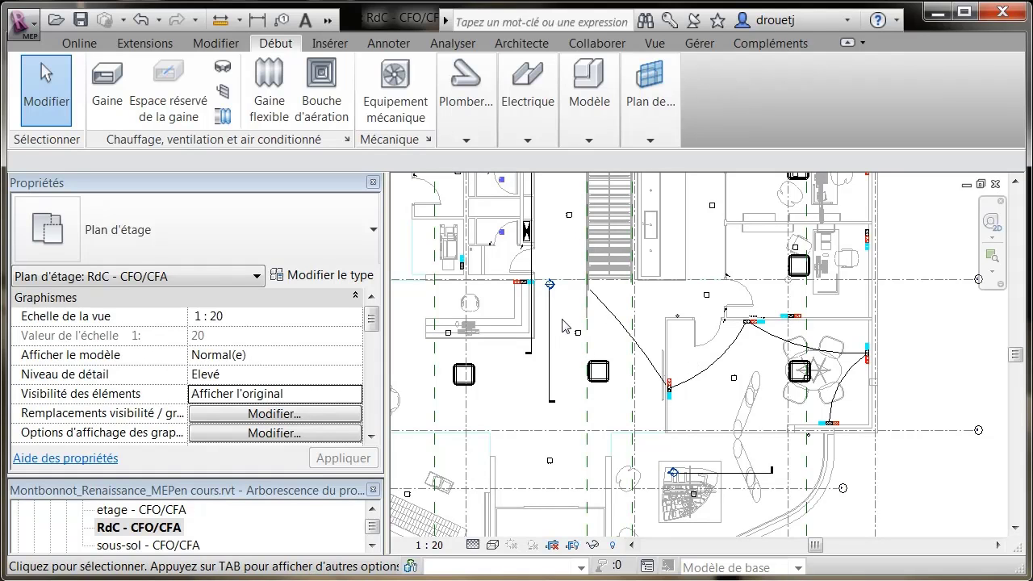
pyautogui.click(529, 234)
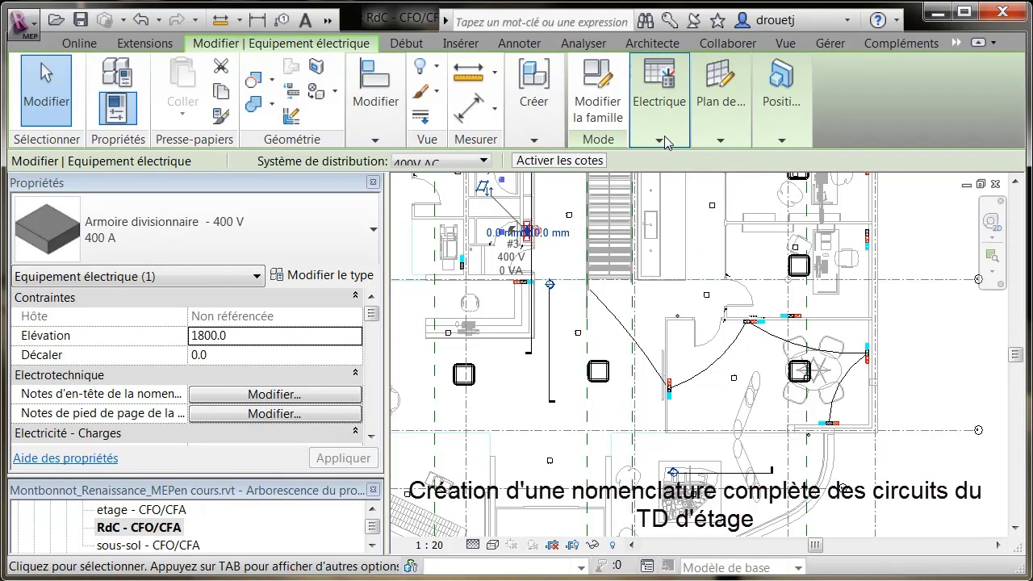
pyautogui.click(661, 142)
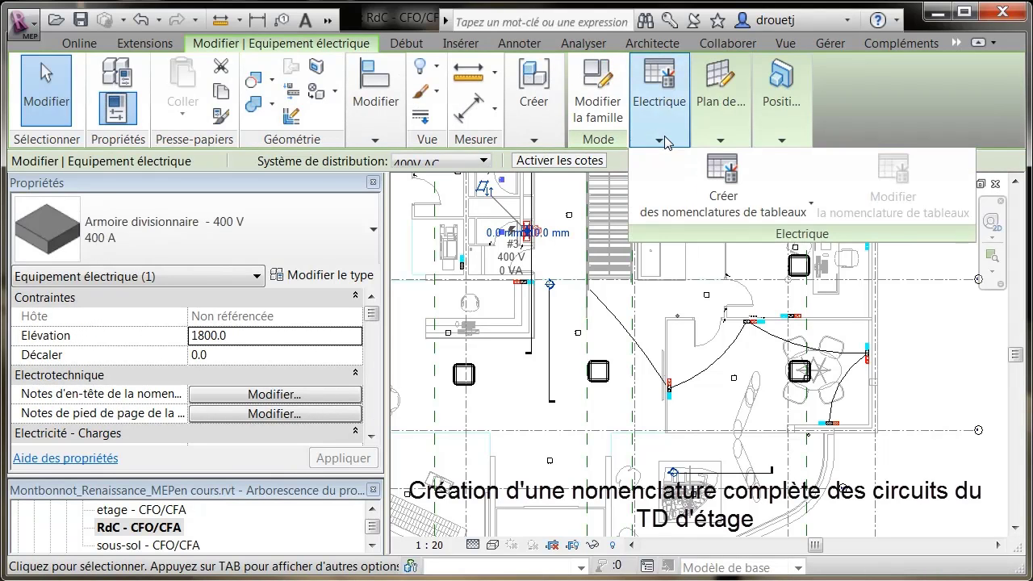
pyautogui.click(706, 212)
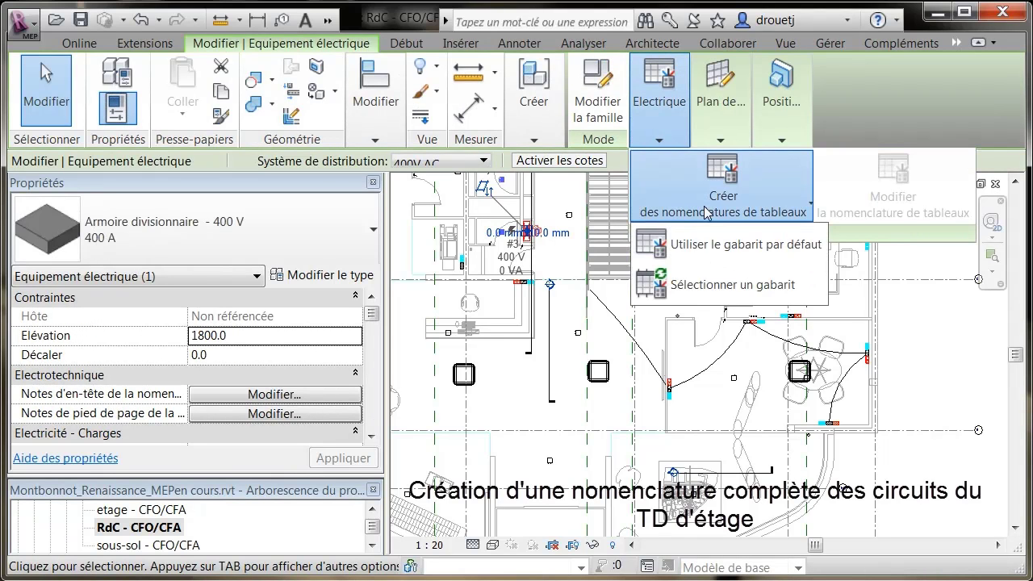
pyautogui.click(726, 286)
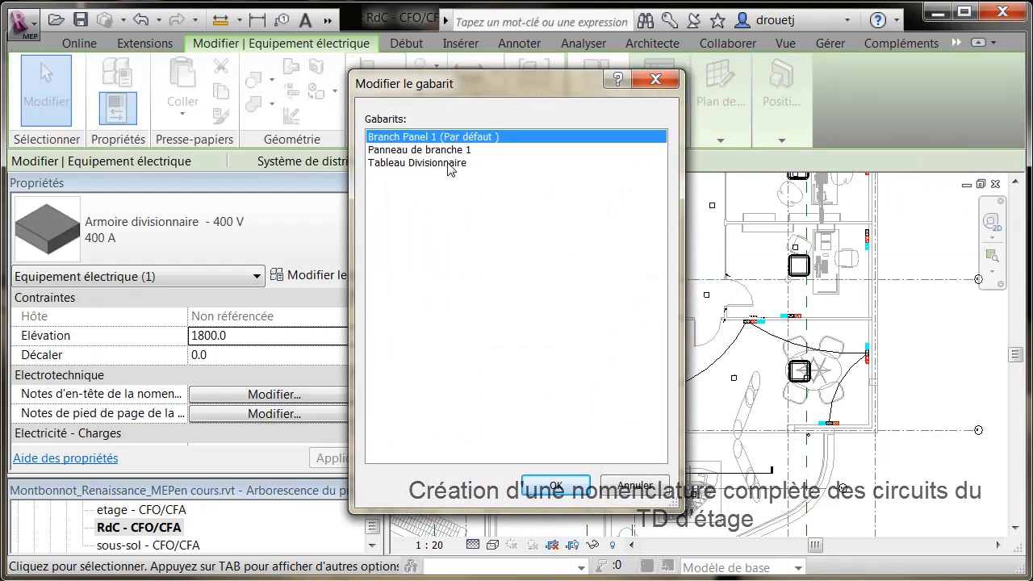
pyautogui.click(444, 164)
pyautogui.press('Return')
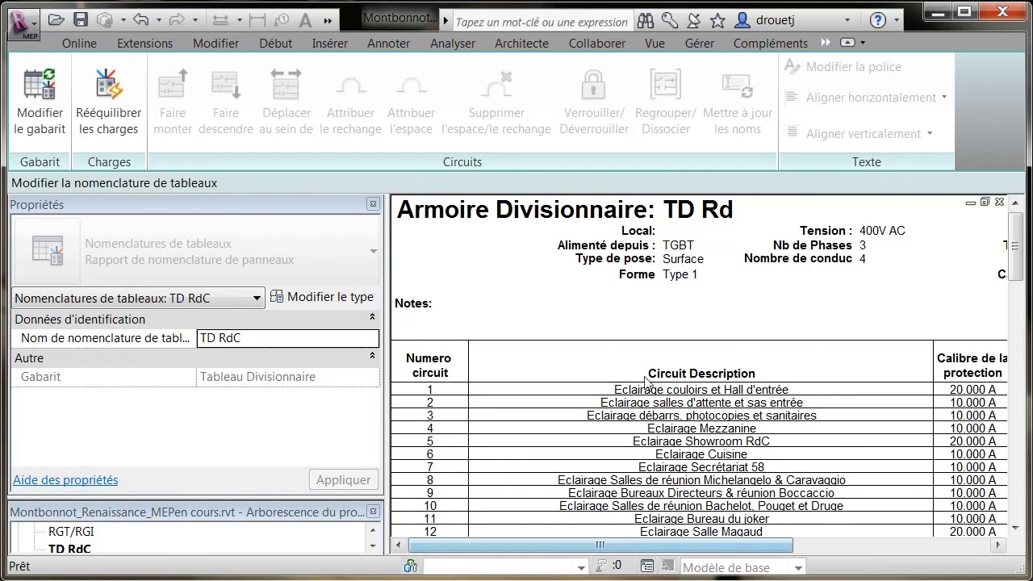
# - Examine the TD RdC schedule's circuit list, the load on each phase and the panel's power and current summary
pyautogui.scroll(-3, 656, 384)
pyautogui.scroll(-7, 656, 384)
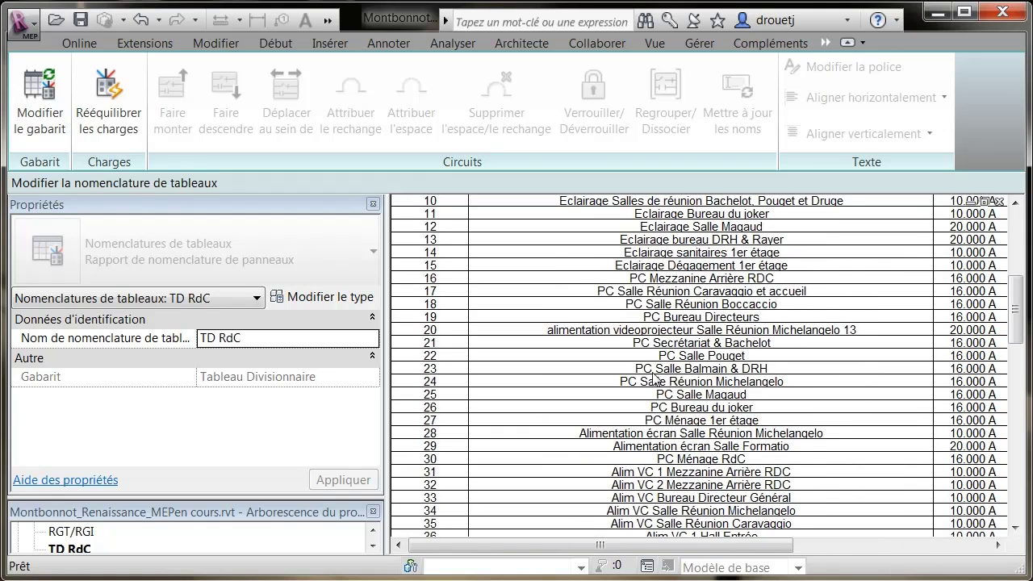
pyautogui.scroll(-5, 653, 373)
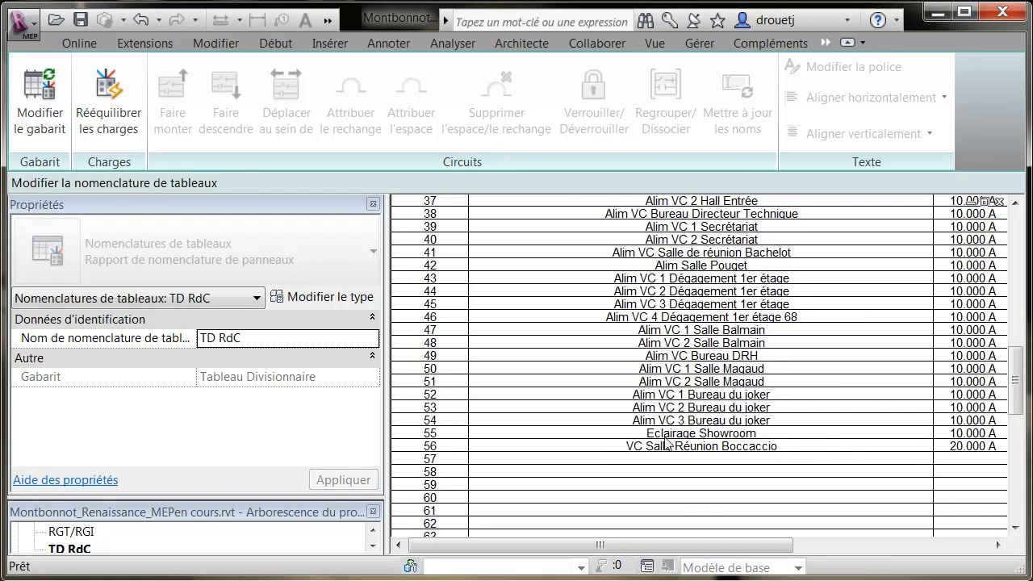
pyautogui.moveTo(742, 549); pyautogui.dragTo(971, 545)
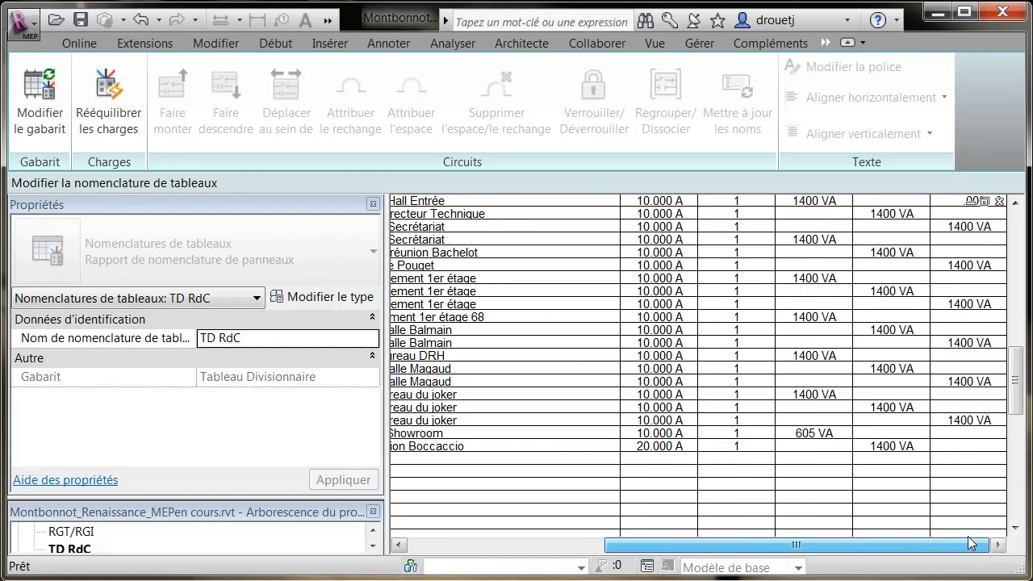
pyautogui.moveTo(1015, 407); pyautogui.dragTo(1019, 483)
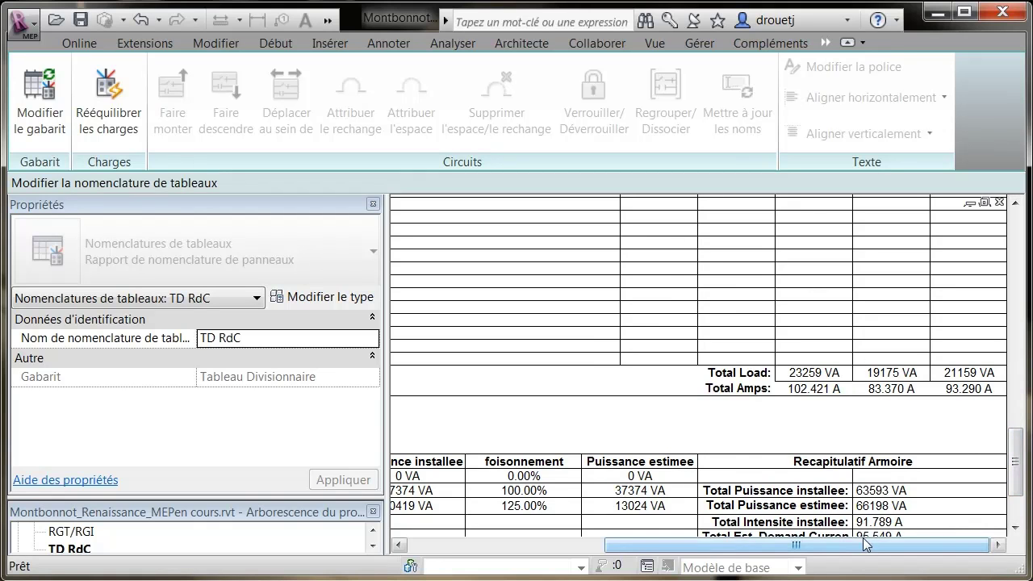
pyautogui.moveTo(854, 552); pyautogui.dragTo(807, 555)
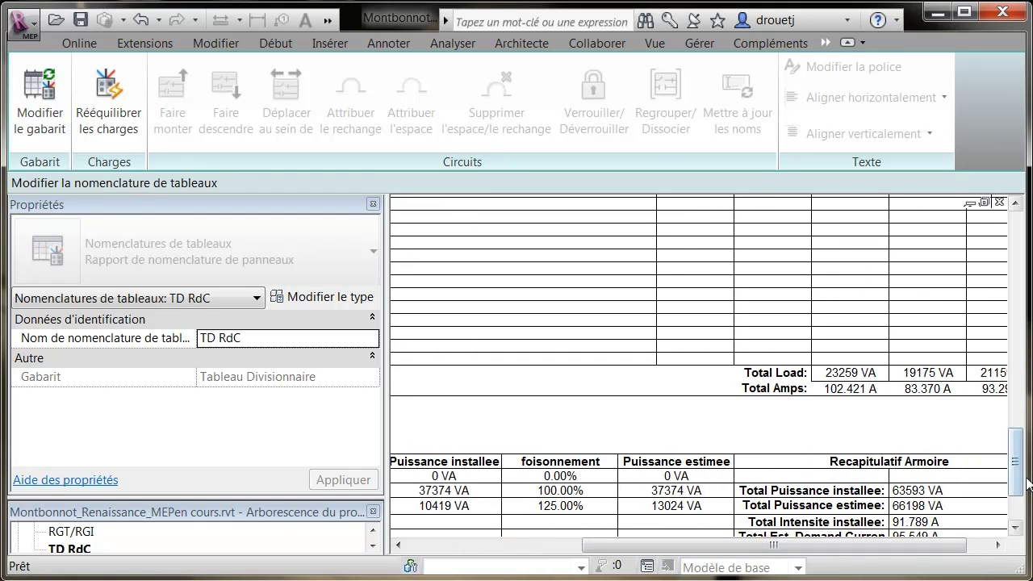
pyautogui.moveTo(1021, 475); pyautogui.dragTo(1019, 498)
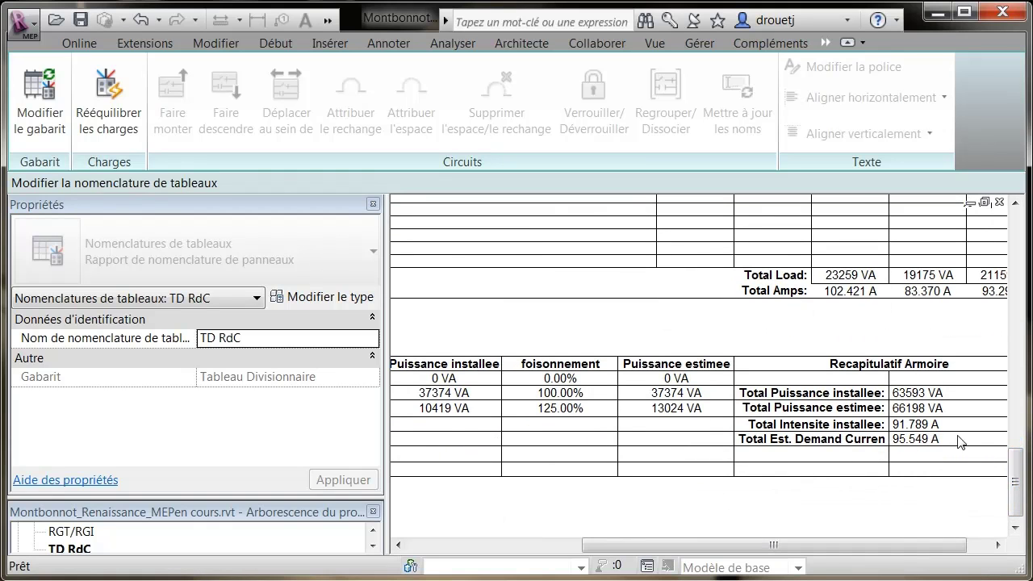
pyautogui.moveTo(1018, 484); pyautogui.dragTo(1019, 254)
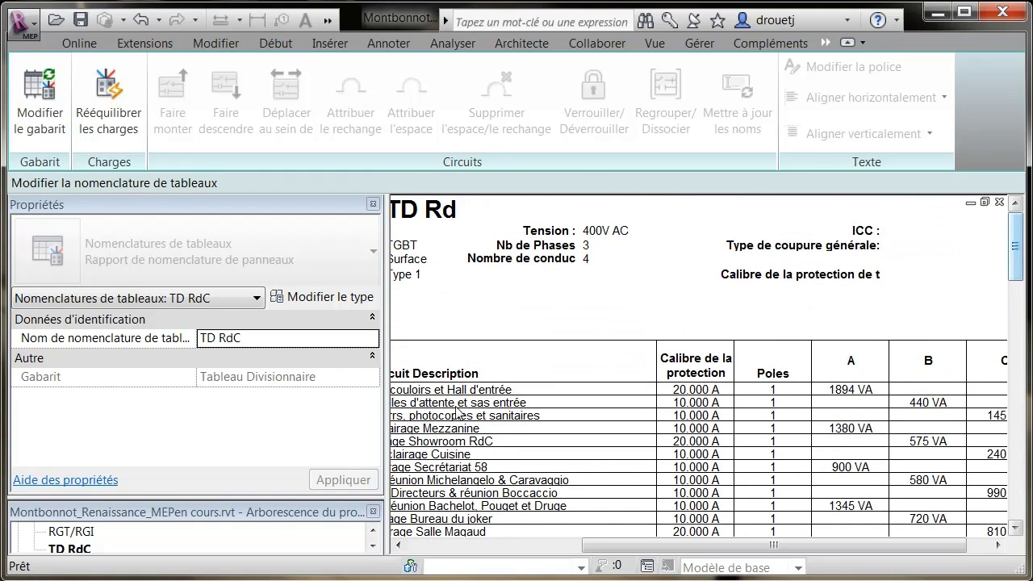
# - Rebalance the TD RdC panel's loads across its three phases and check the reordered circuits and phase totals
pyautogui.click(102, 116)
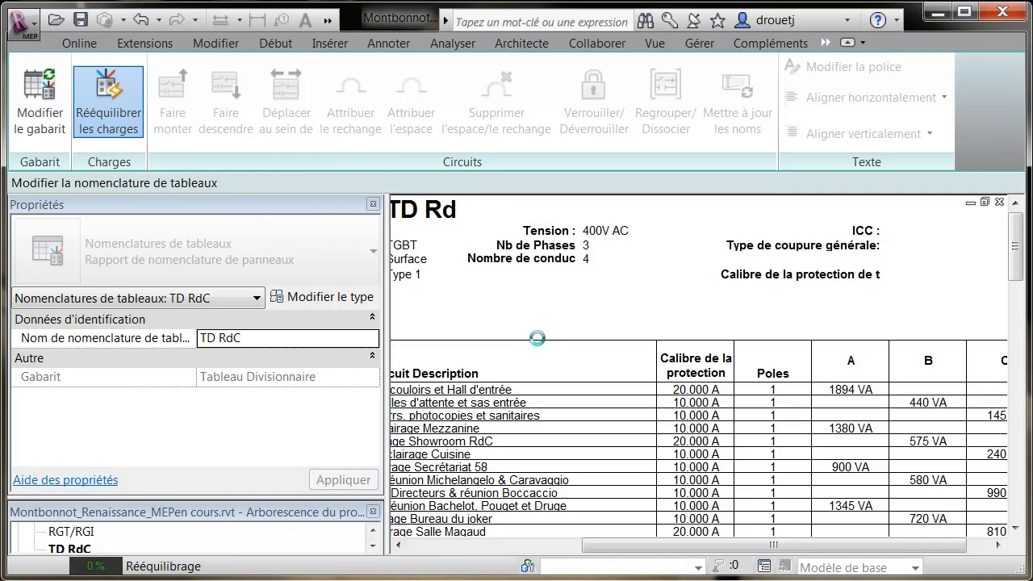
pyautogui.scroll(-5, 638, 480)
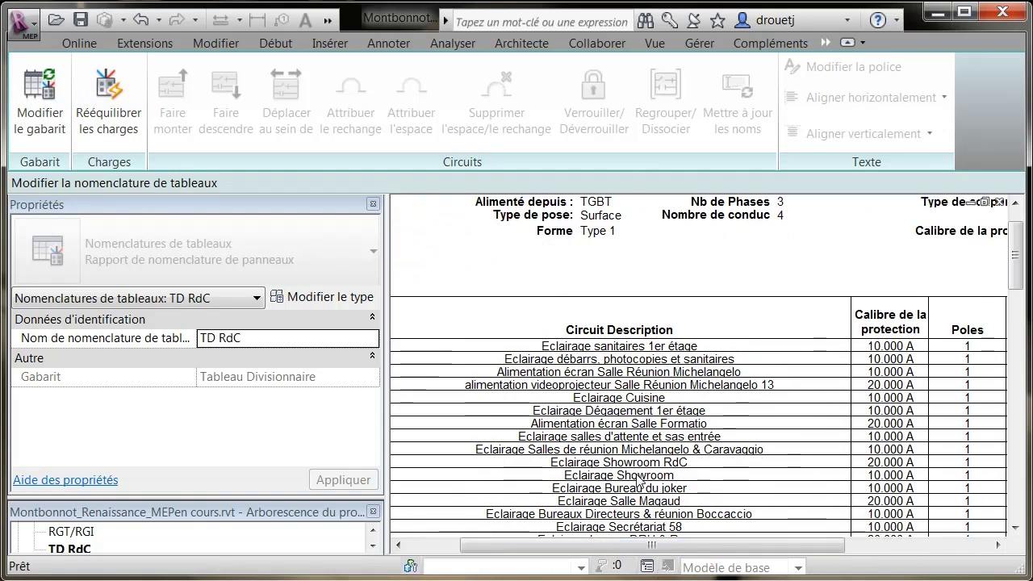
pyautogui.scroll(-8, 632, 445)
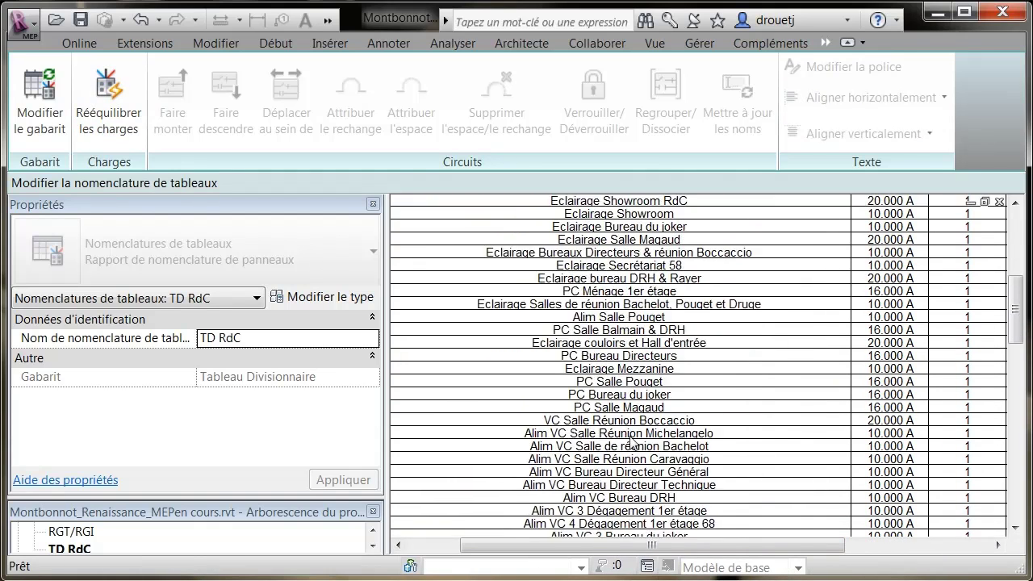
pyautogui.scroll(-7, 632, 445)
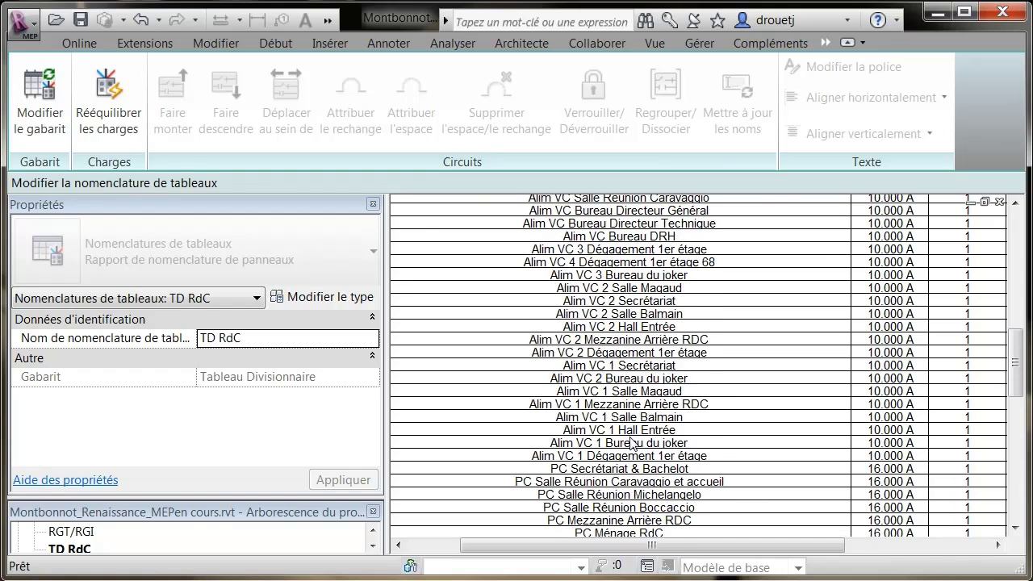
pyautogui.scroll(-2, 633, 446)
pyautogui.scroll(6, 625, 385)
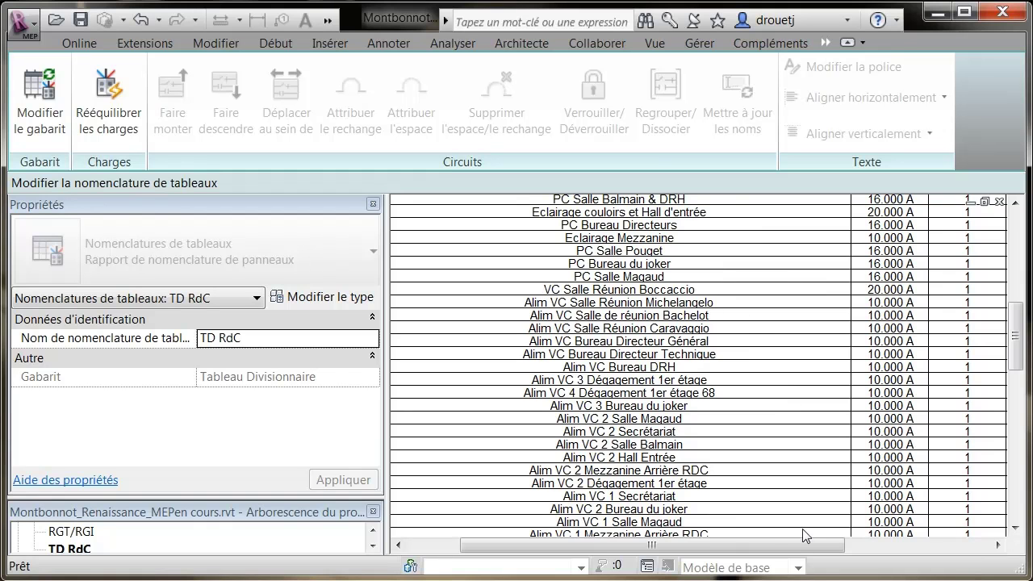
pyautogui.moveTo(791, 548); pyautogui.dragTo(945, 551)
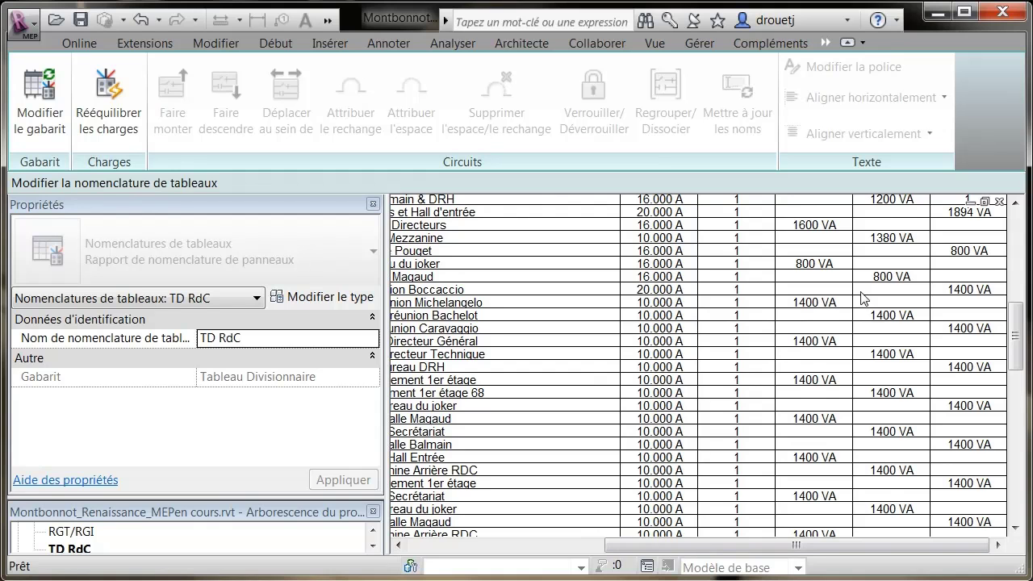
pyautogui.scroll(-12, 839, 333)
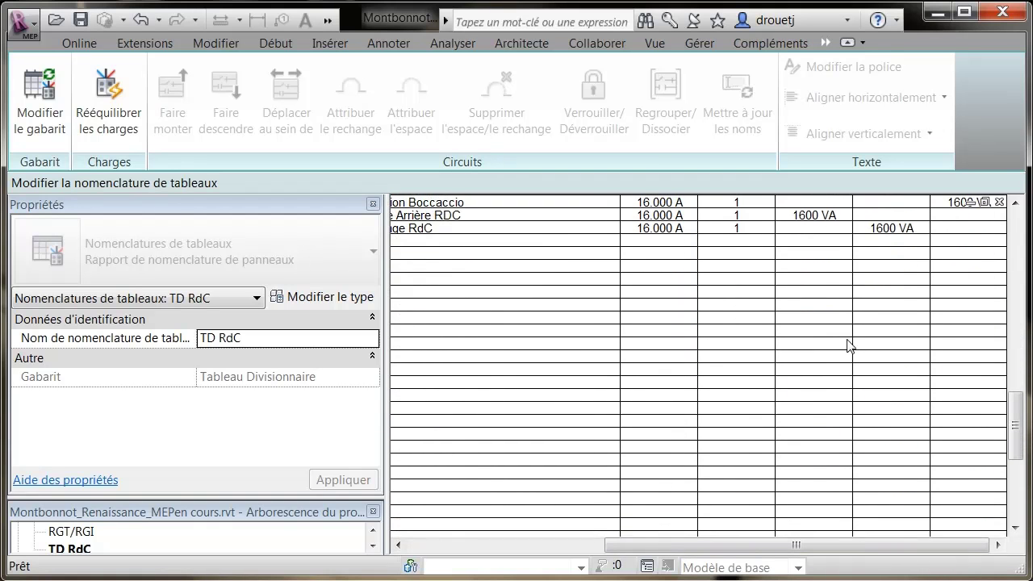
pyautogui.scroll(-3, 849, 345)
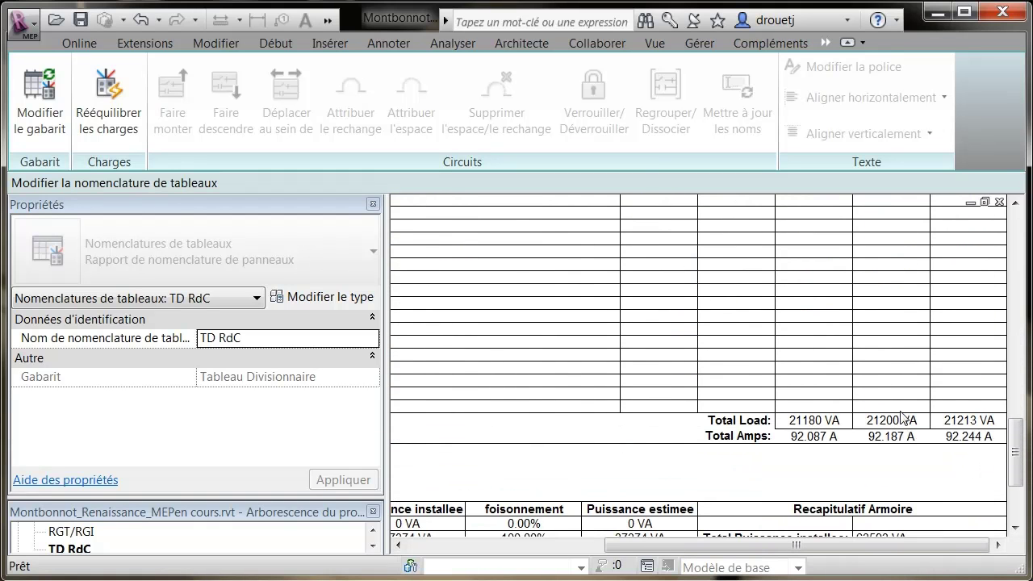
pyautogui.scroll(-9, 935, 429)
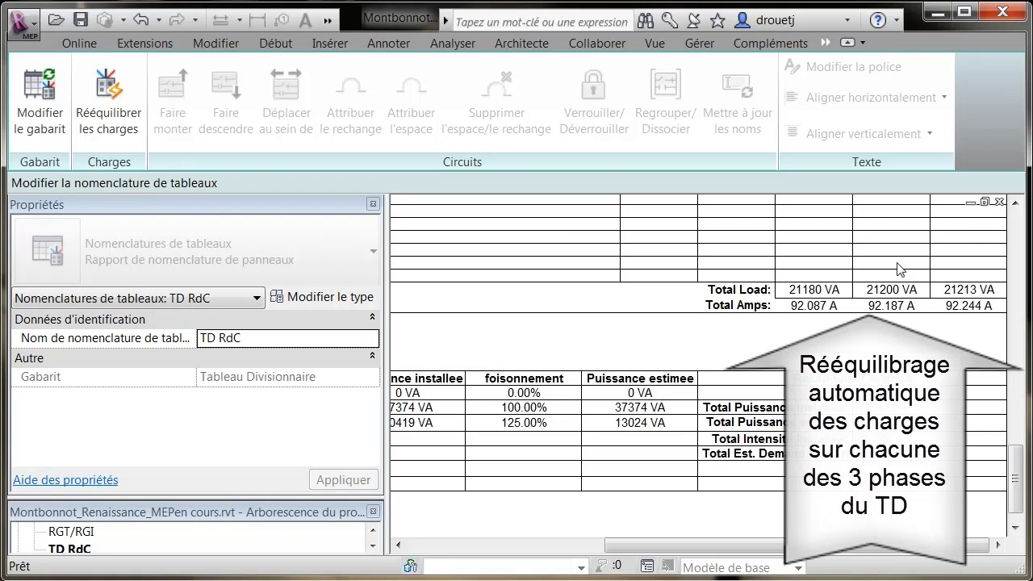
# - Close the TD RdC schedule and open the sous-sol - CFO/CFA floor plan
pyautogui.click(998, 201)
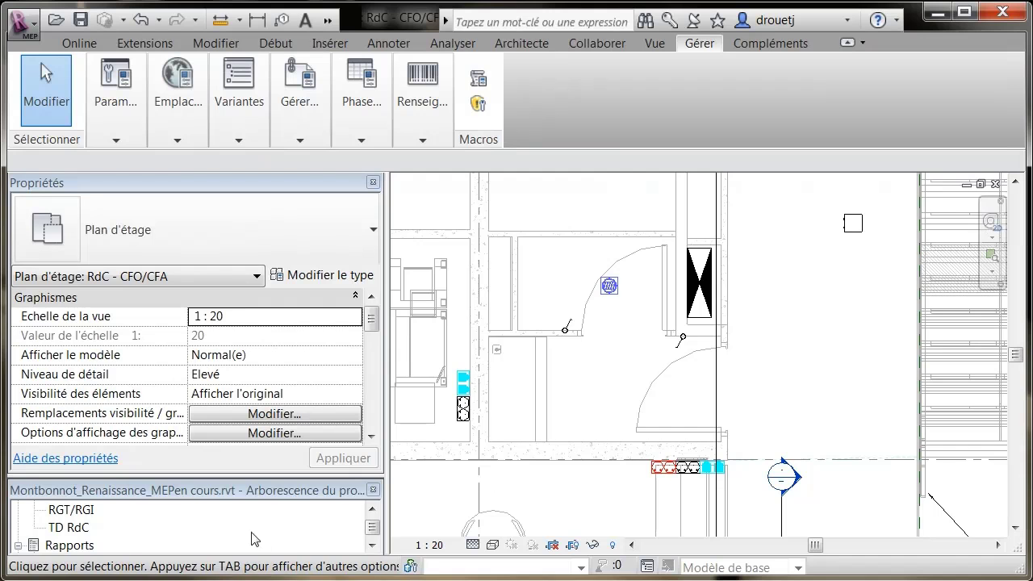
pyautogui.click(373, 510)
pyautogui.click(373, 510)
pyautogui.click(372, 510)
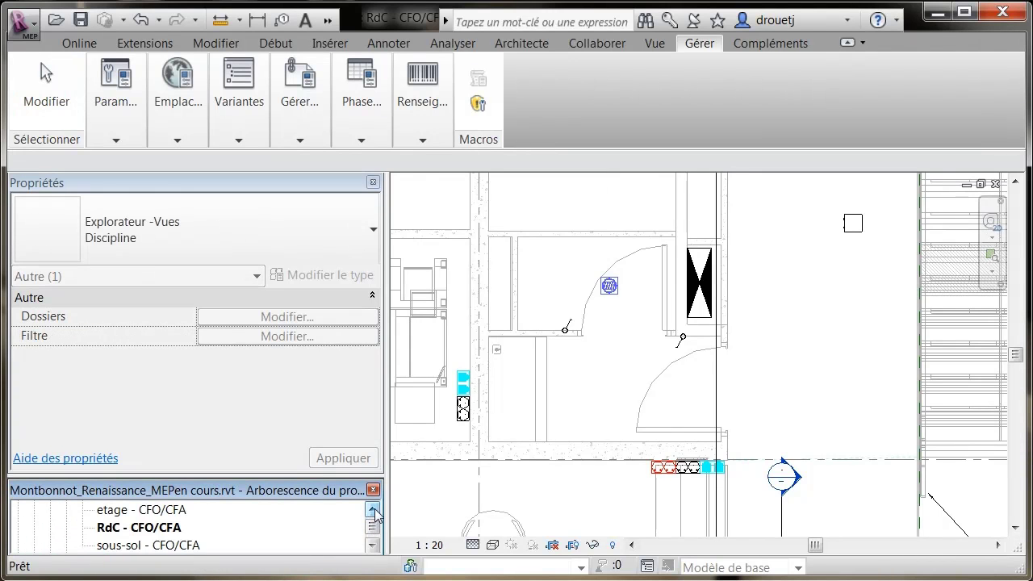
pyautogui.doubleClick(194, 546)
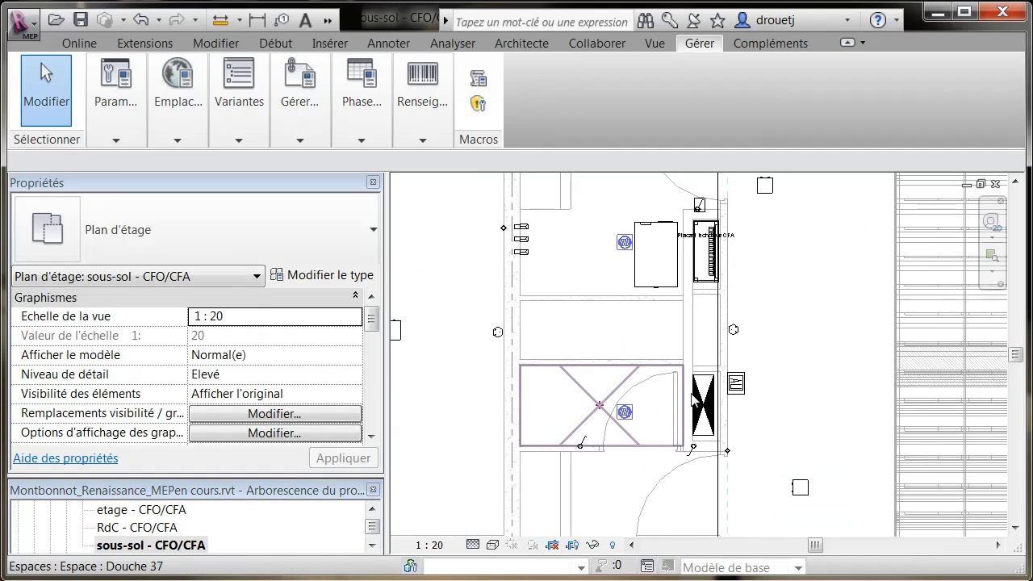
# - Create a panel schedule for the basement's 400 V TGBT cabinet, using the Tableau Divisionnaire template
pyautogui.click(687, 396)
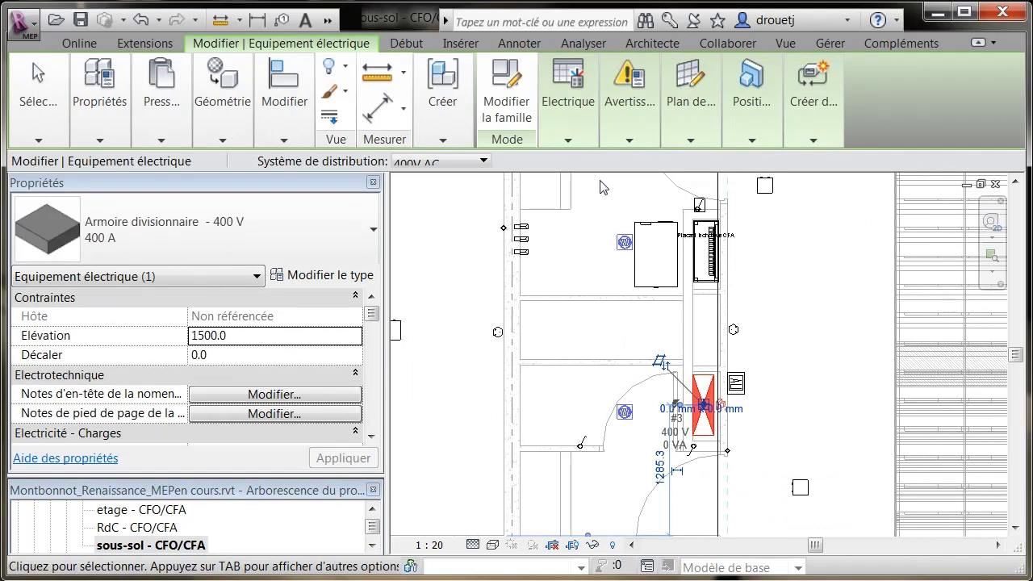
pyautogui.click(568, 141)
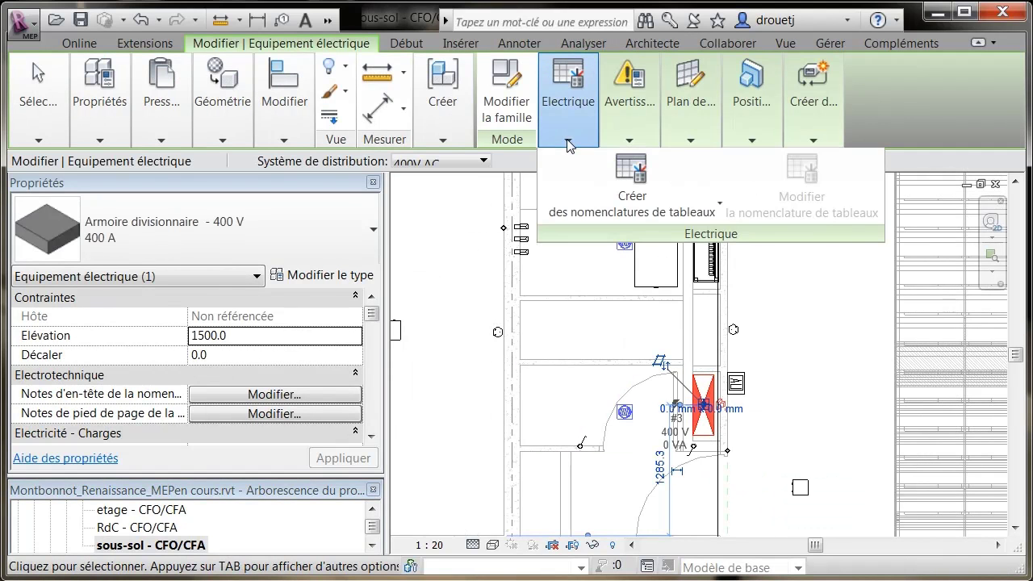
pyautogui.click(646, 203)
pyautogui.click(648, 284)
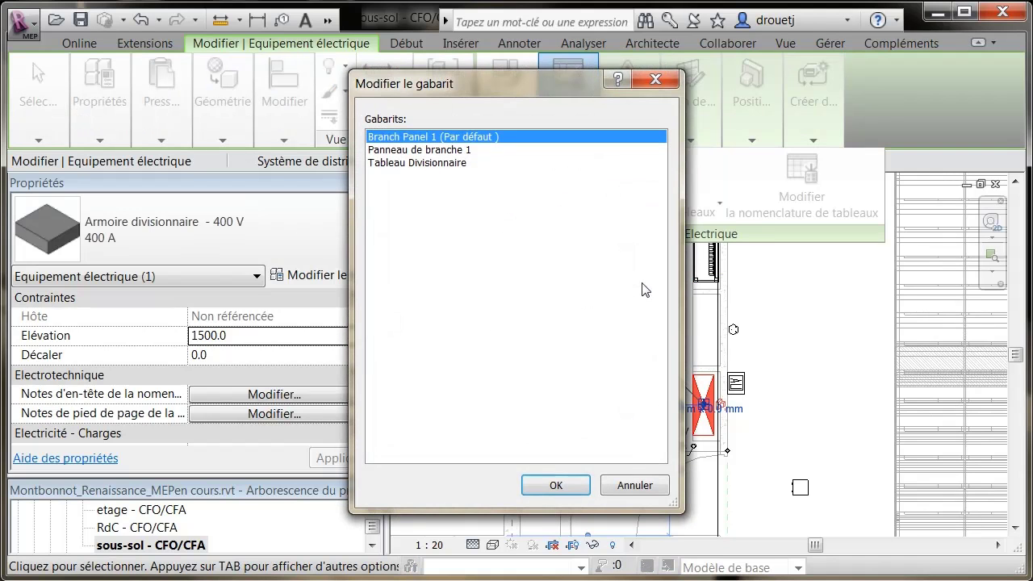
pyautogui.click(462, 164)
pyautogui.click(556, 485)
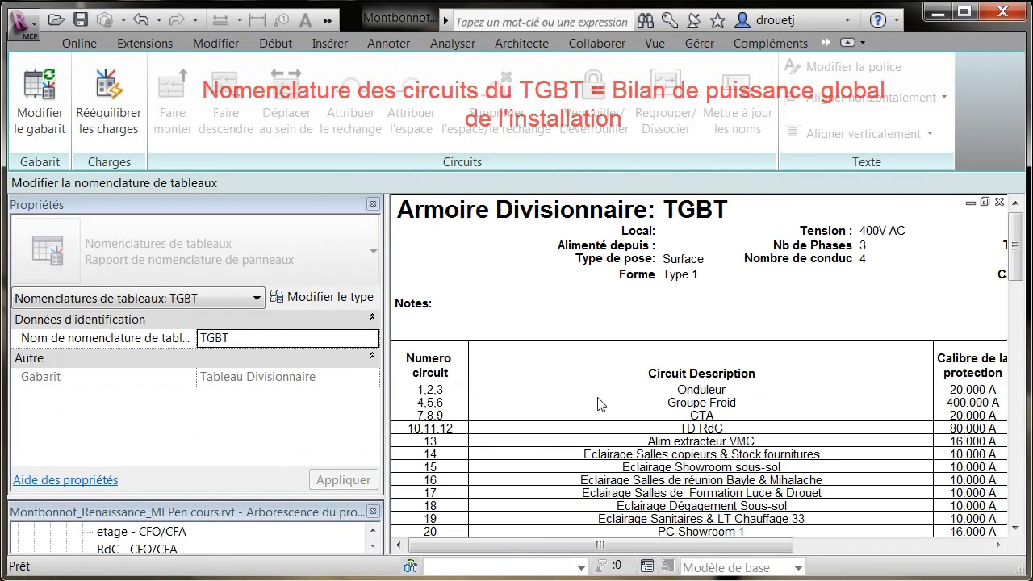
# - Review the TGBT schedule's circuits, phase loads and summary of installed and estimated power for the whole installation
pyautogui.scroll(-3, 576, 396)
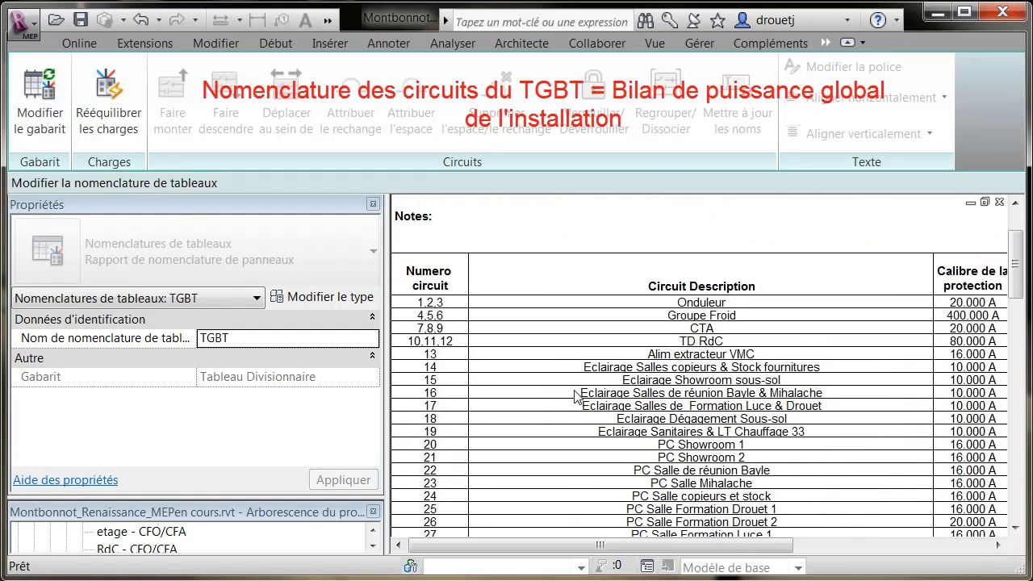
pyautogui.scroll(-2, 576, 393)
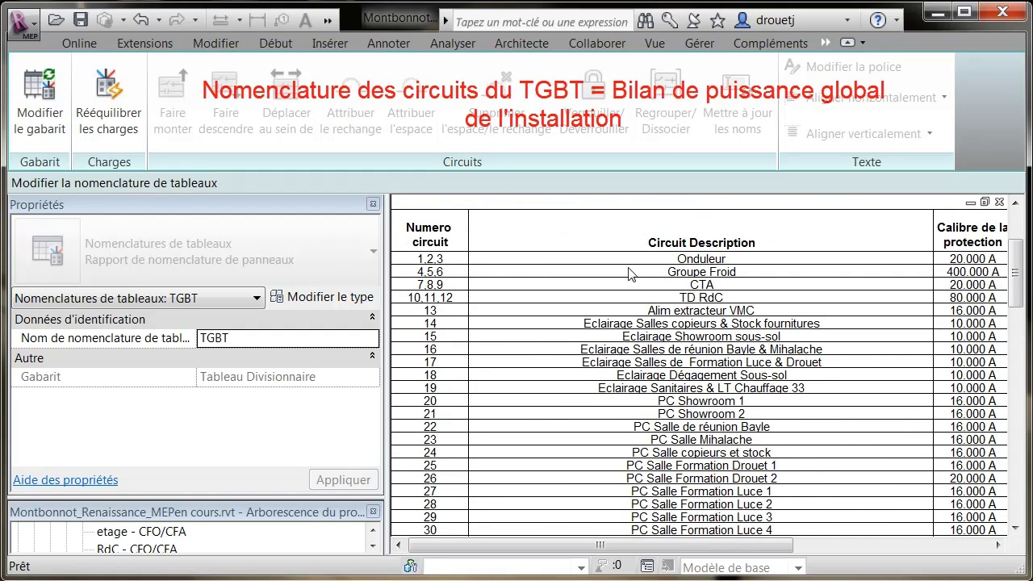
pyautogui.scroll(-5, 649, 355)
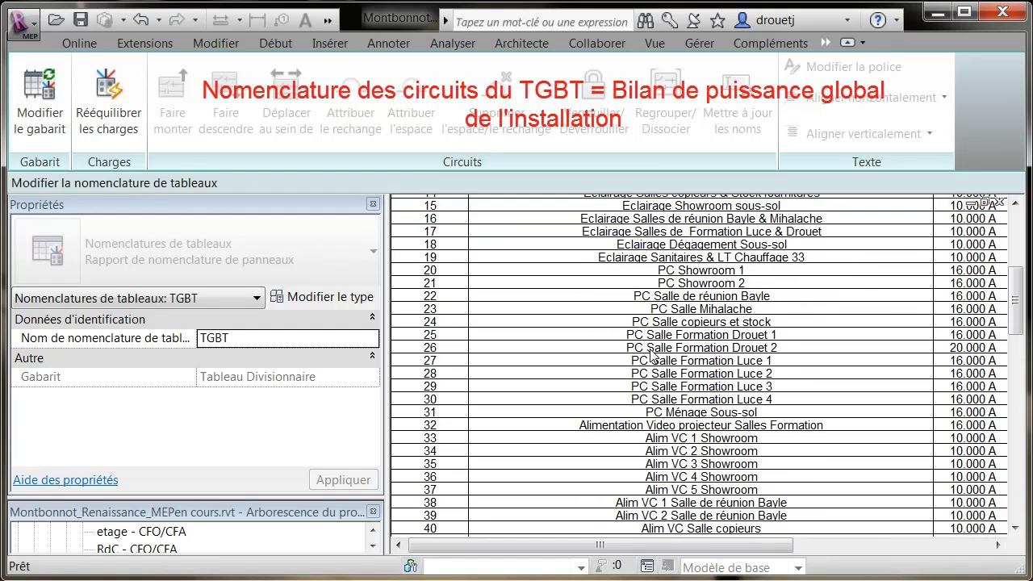
pyautogui.scroll(-6, 730, 419)
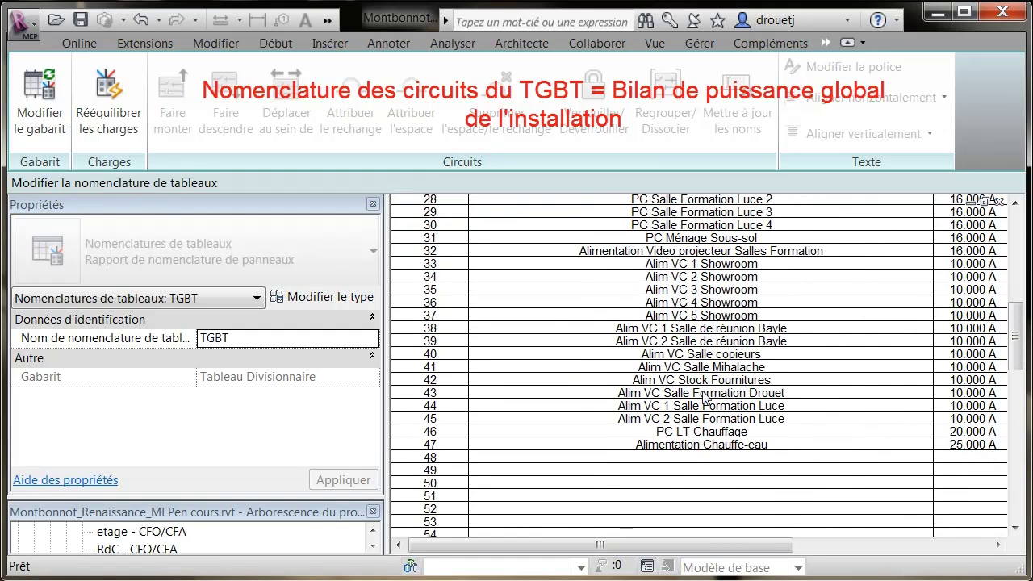
pyautogui.moveTo(713, 555); pyautogui.dragTo(953, 529)
pyautogui.scroll(-15, 794, 465)
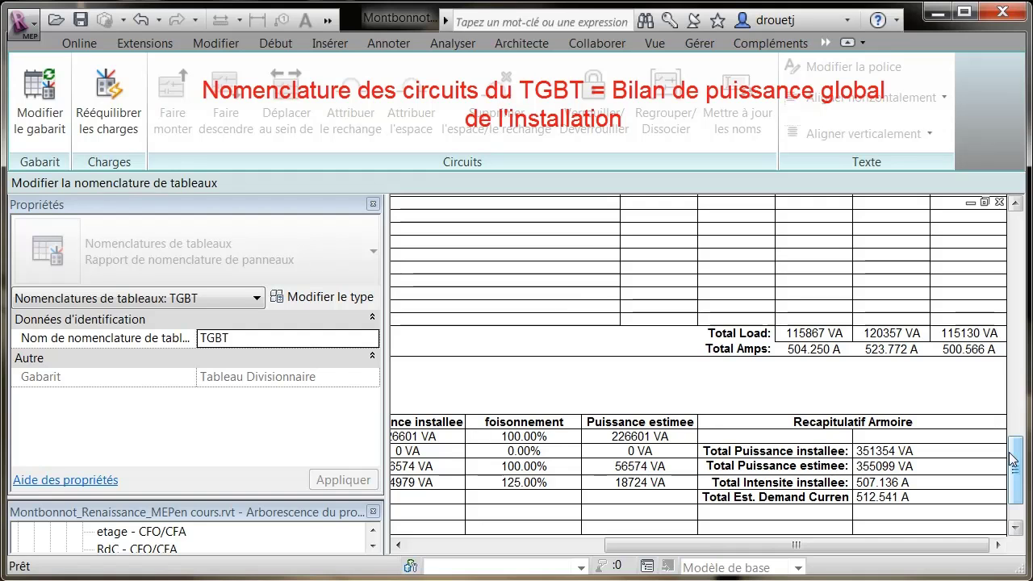
# - Examine the TGBT schedule's cabinet recap, then its circuit numbers, descriptions and protection ratings
pyautogui.scroll(-3, 1015, 460)
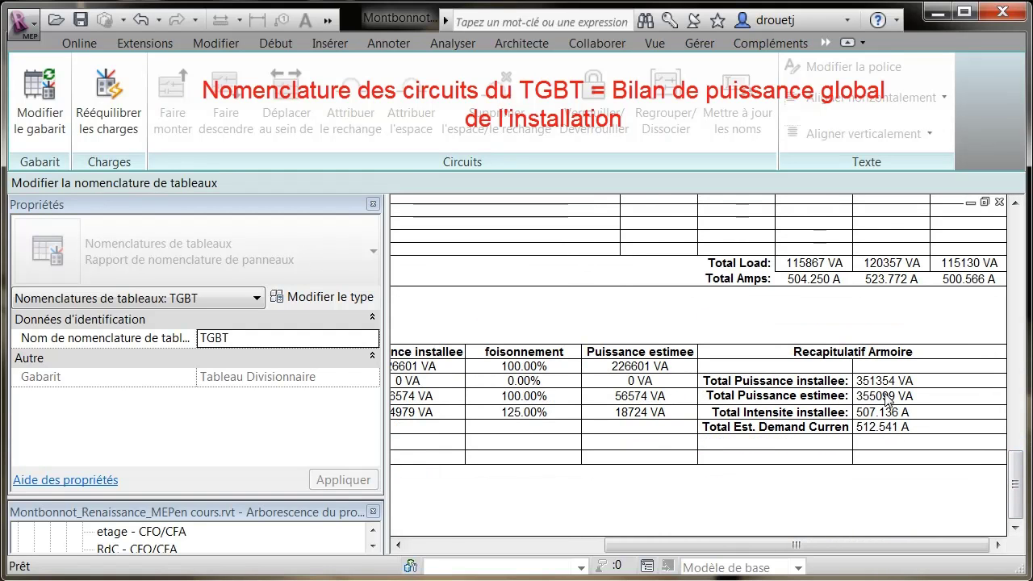
pyautogui.scroll(7, 887, 401)
pyautogui.scroll(20, 887, 401)
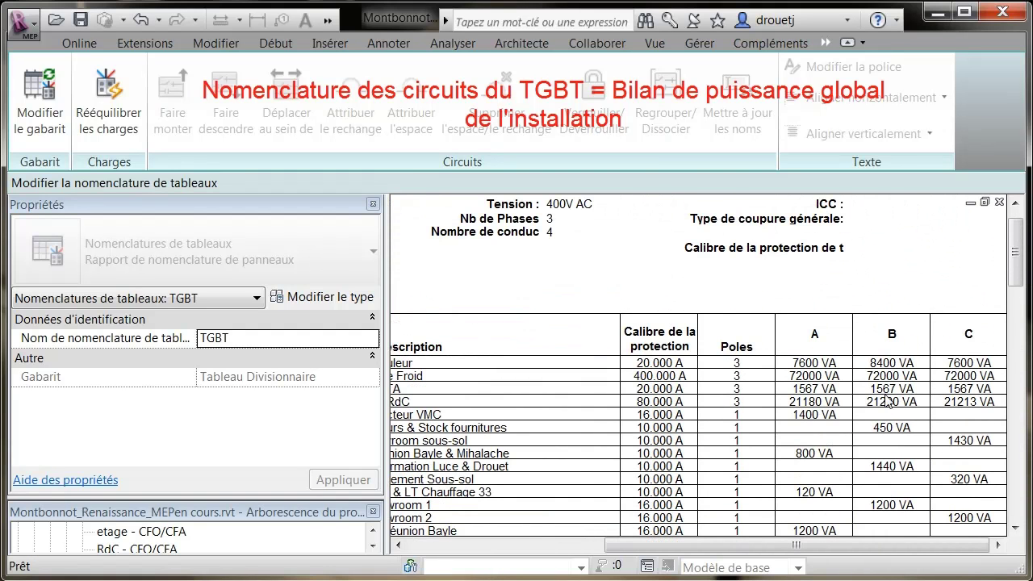
pyautogui.moveTo(794, 547); pyautogui.dragTo(671, 548)
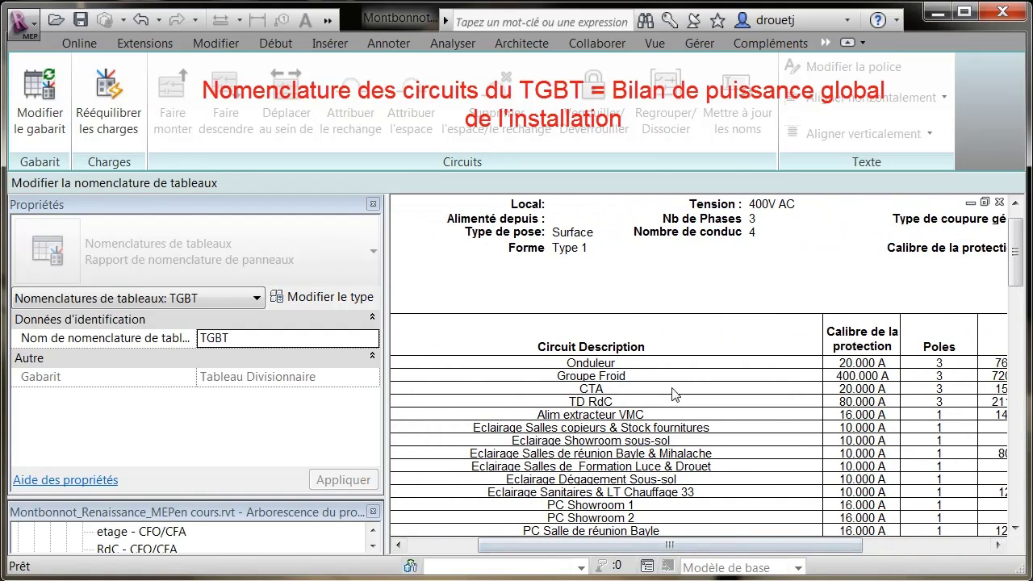
pyautogui.moveTo(565, 547); pyautogui.dragTo(472, 547)
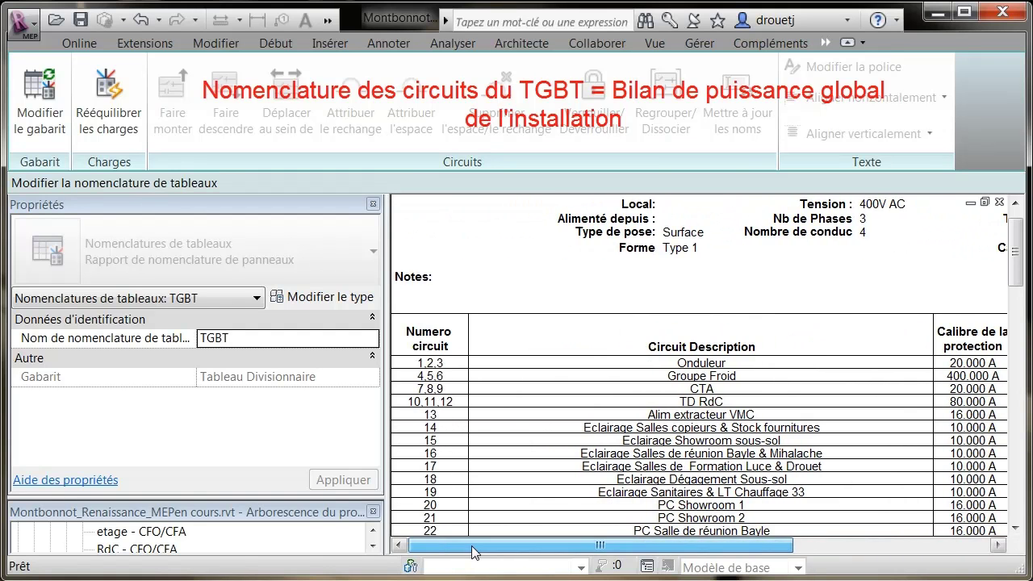
# - Close the TGBT schedule and open the RGT/RGI panel schedule of the VDI rack
pyautogui.click(998, 202)
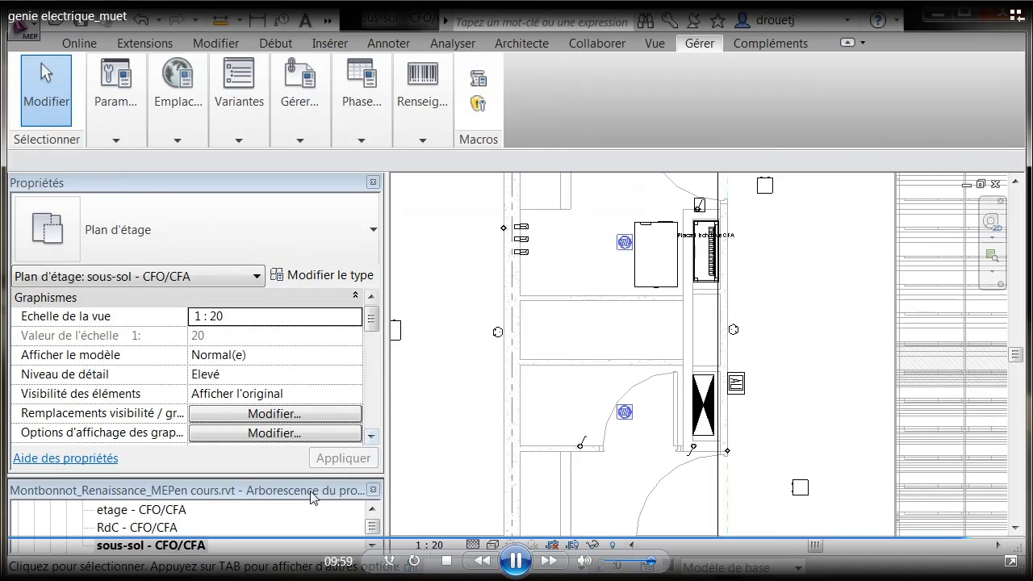
pyautogui.scroll(-5, 339, 533)
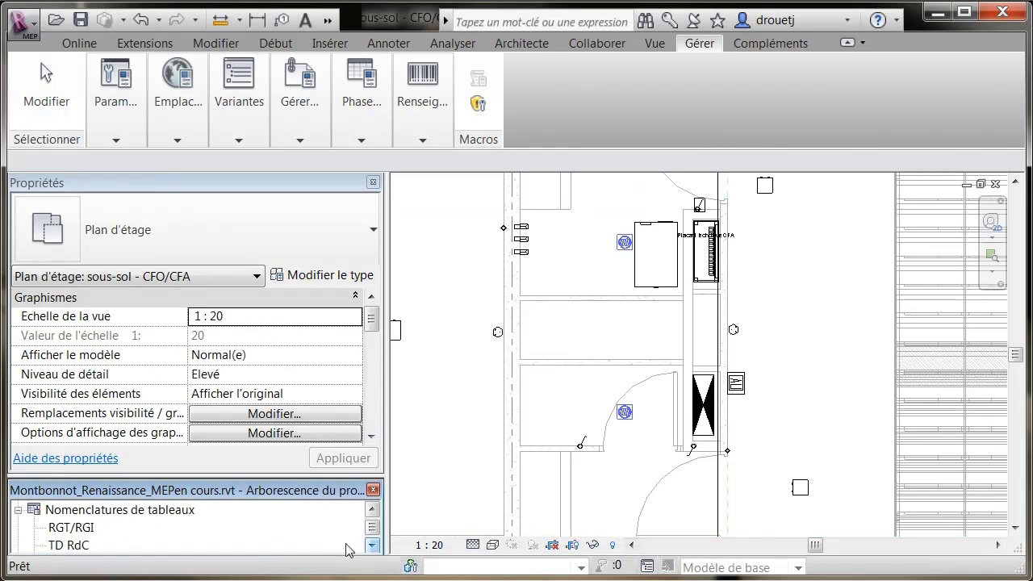
pyautogui.click(71, 527)
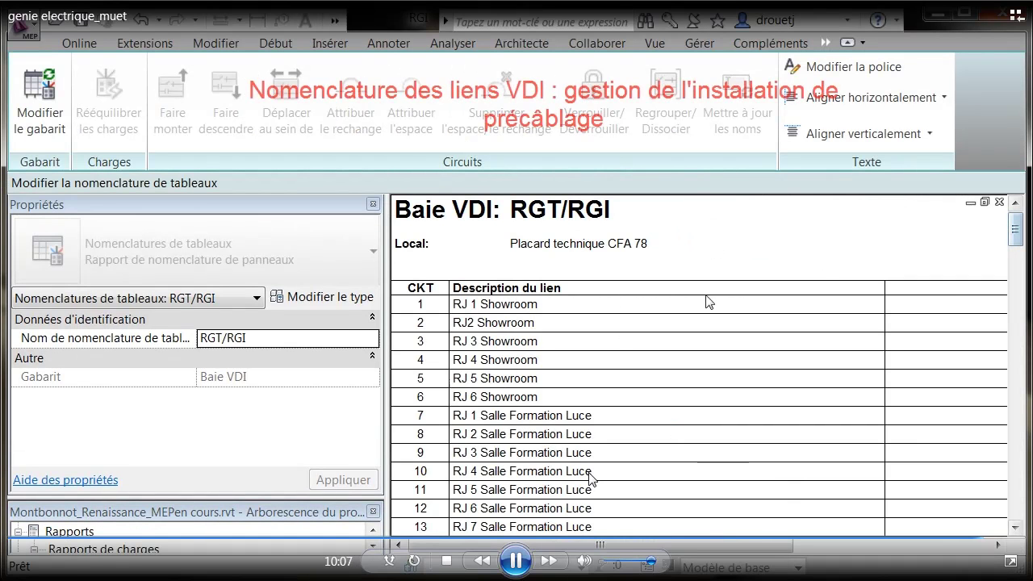
# - Center the whole Description du lien column horizontally, from its header through row 150, in the RGT/RGI schedule
pyautogui.moveTo(779, 292); pyautogui.dragTo(696, 494)
pyautogui.scroll(-15, 684, 504)
pyautogui.moveTo(689, 509); pyautogui.dragTo(697, 520)
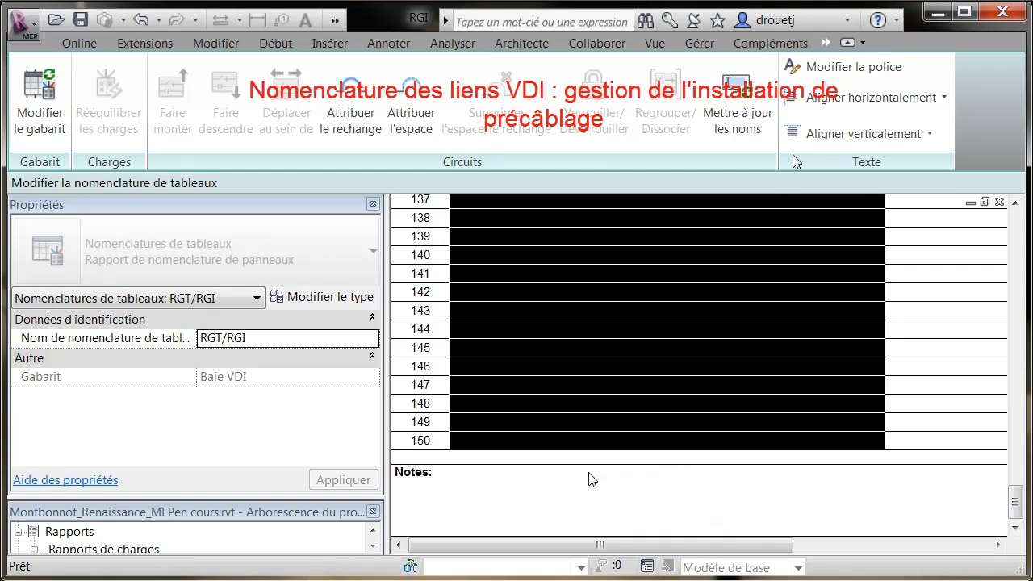
pyautogui.click(887, 103)
pyautogui.click(817, 177)
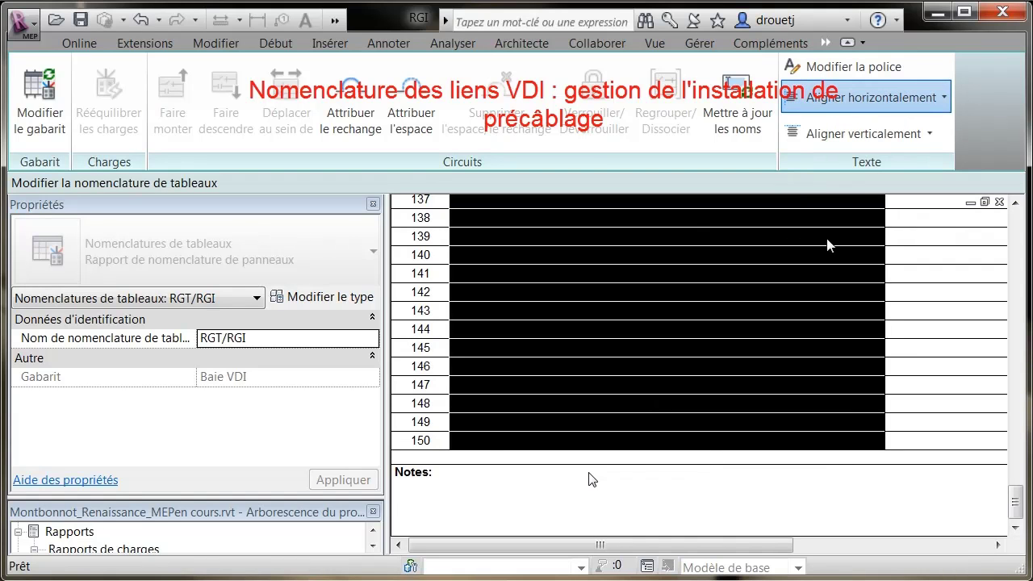
pyautogui.click(721, 472)
# - Review the link lengths and the centered link descriptions in the RGT/RGI schedule
pyautogui.moveTo(735, 551); pyautogui.dragTo(891, 545)
pyautogui.moveTo(1015, 501); pyautogui.dragTo(1015, 317)
pyautogui.scroll(15, 589, 479)
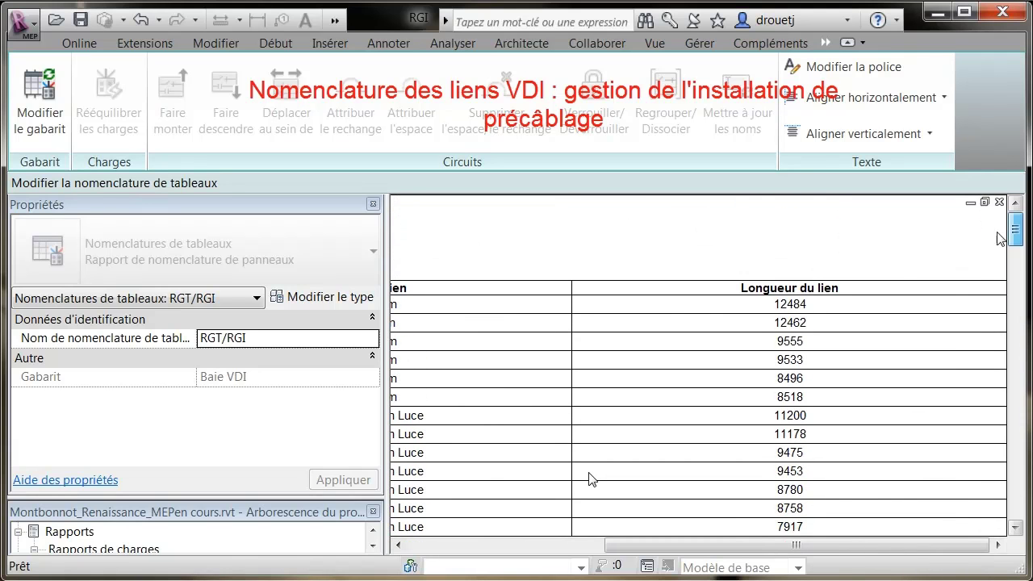
pyautogui.moveTo(713, 551); pyautogui.dragTo(472, 534)
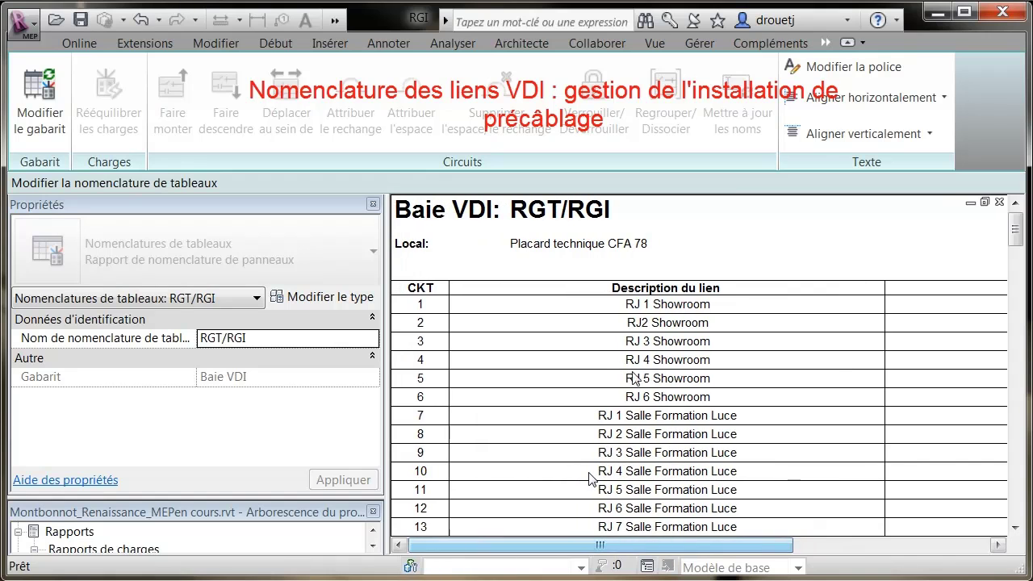